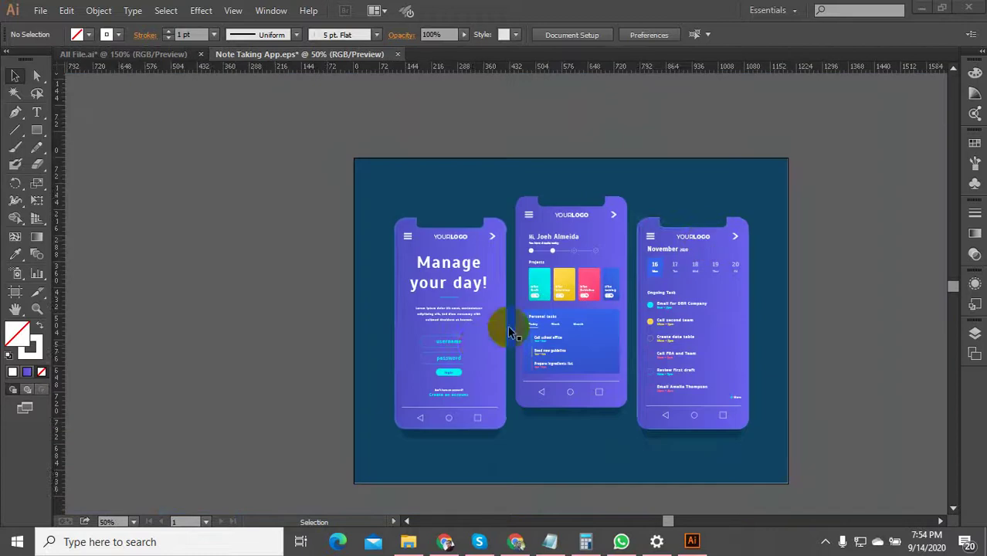
# - Switch to Chrome and open the Note Taking App Challenge voting page from the UpLabs challenges list
pyautogui.scroll(2, 478, 342)
pyautogui.scroll(1, 520, 356)
pyautogui.scroll(-3, 437, 312)
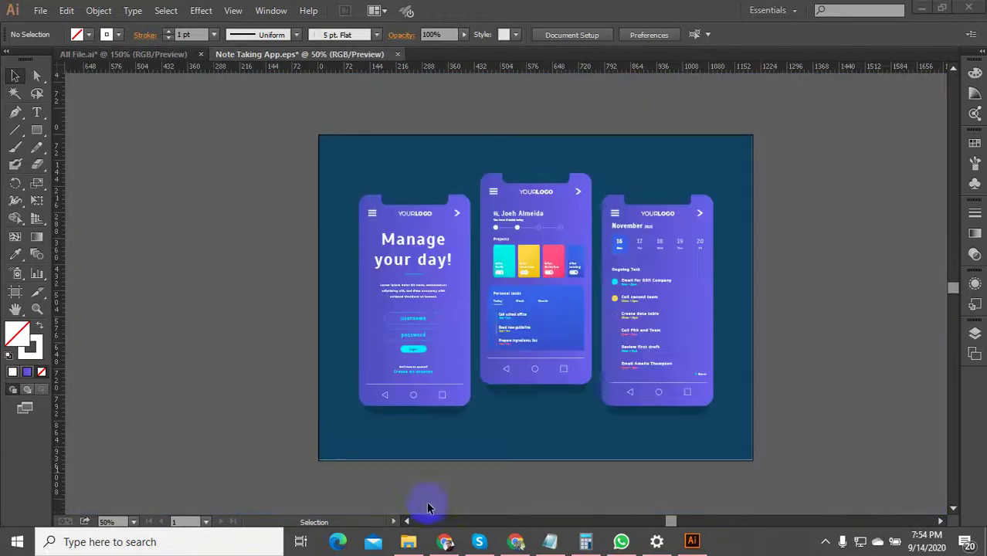
pyautogui.click(516, 542)
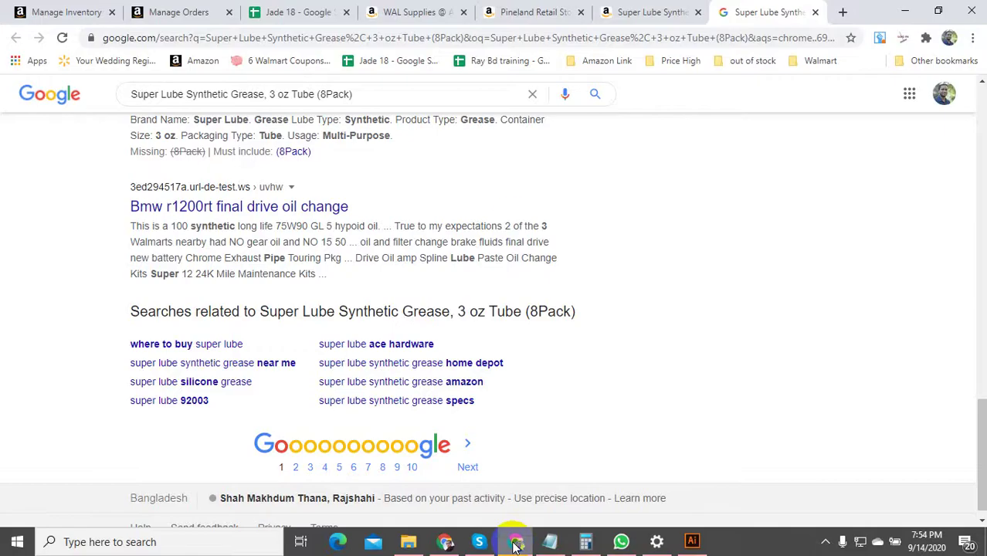
pyautogui.click(445, 541)
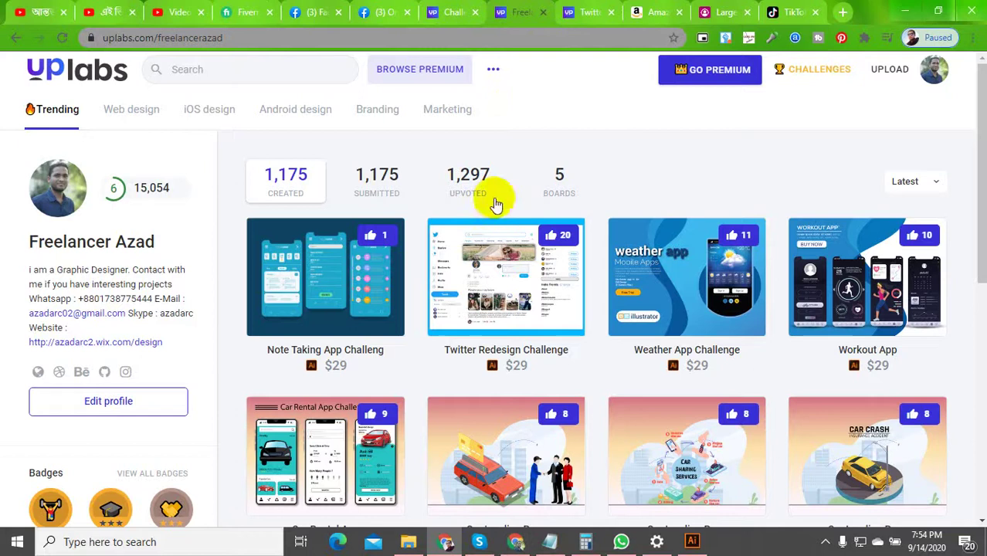
pyautogui.click(578, 12)
pyautogui.click(501, 10)
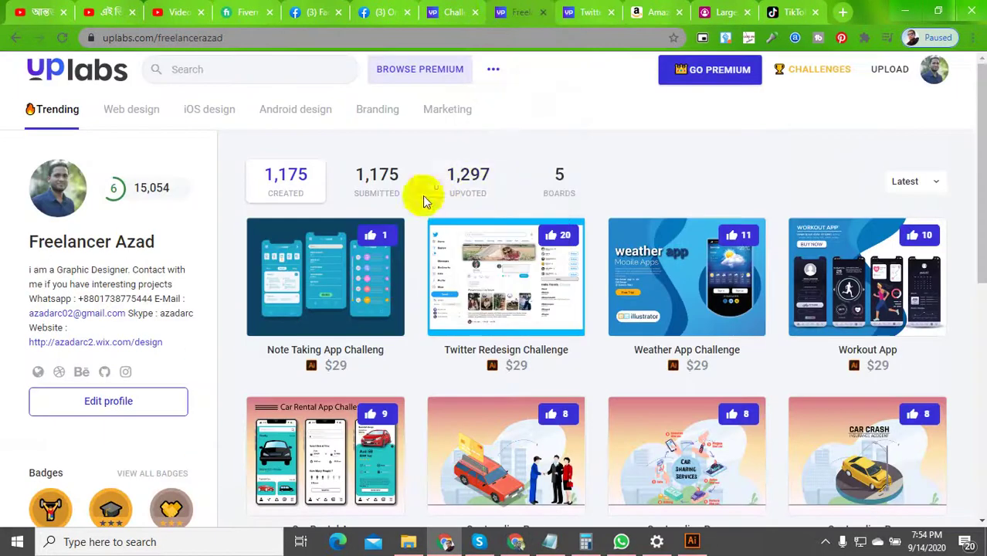
pyautogui.click(454, 12)
pyautogui.scroll(-6, 399, 369)
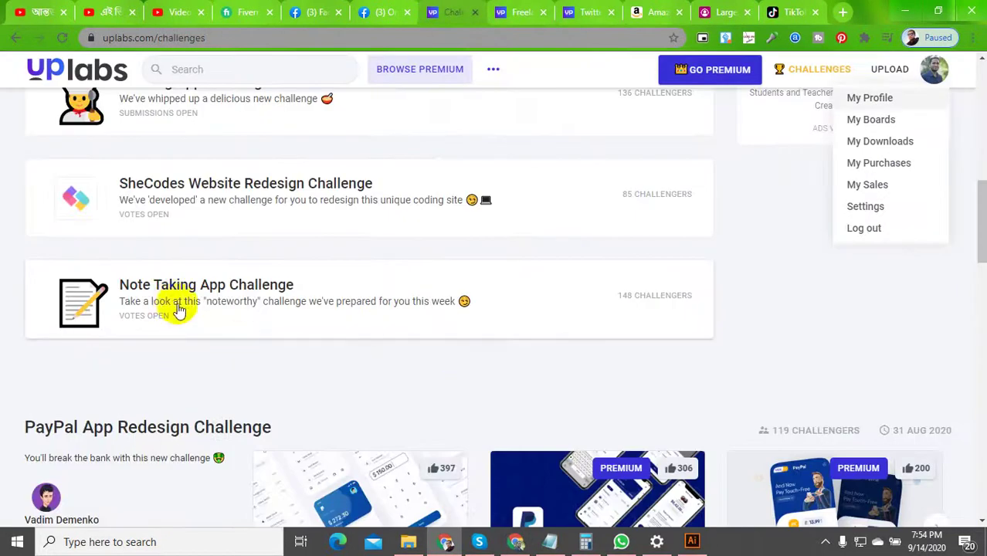
pyautogui.click(198, 293)
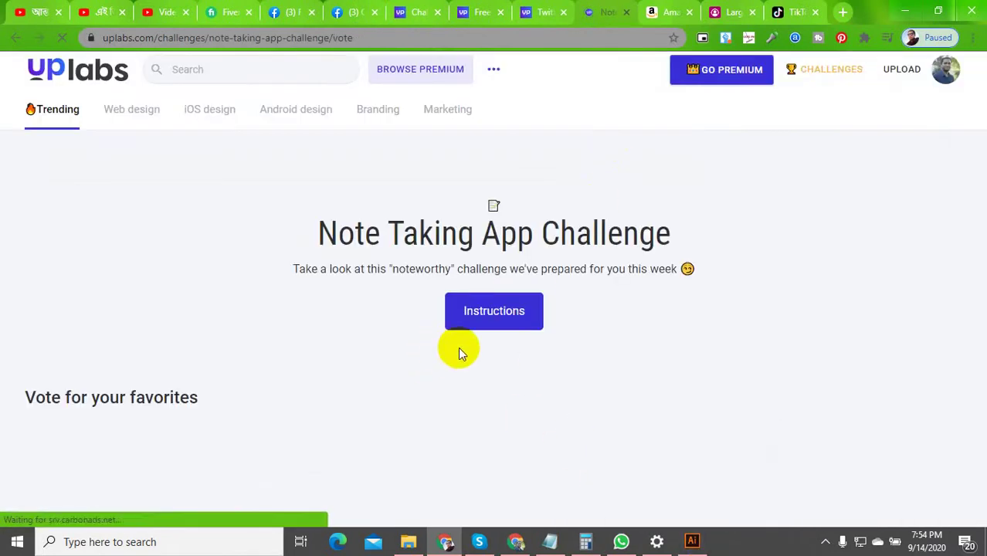
# - Look through the submitted designs on the Note Taking App Challenge page down to the last entry
pyautogui.scroll(-4, 463, 346)
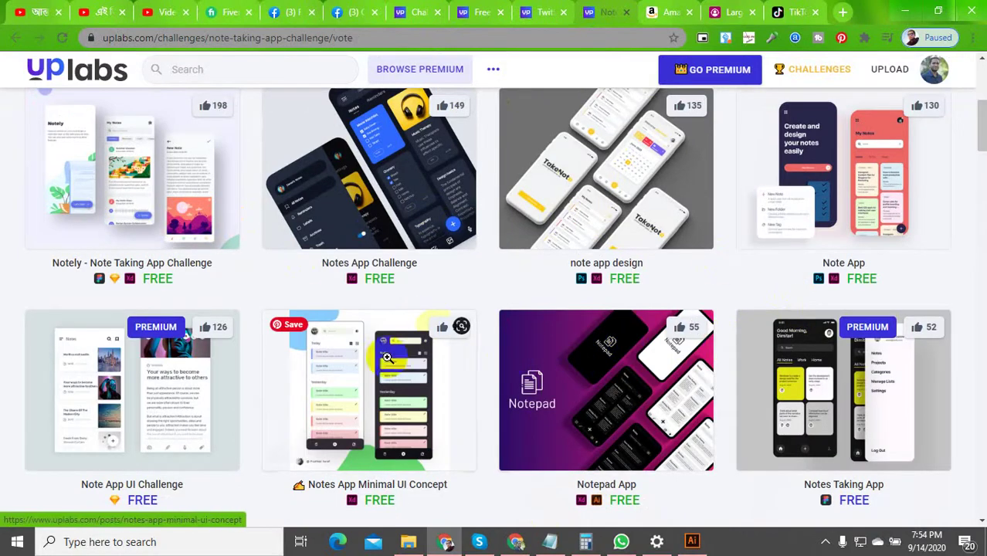
pyautogui.scroll(-5, 301, 399)
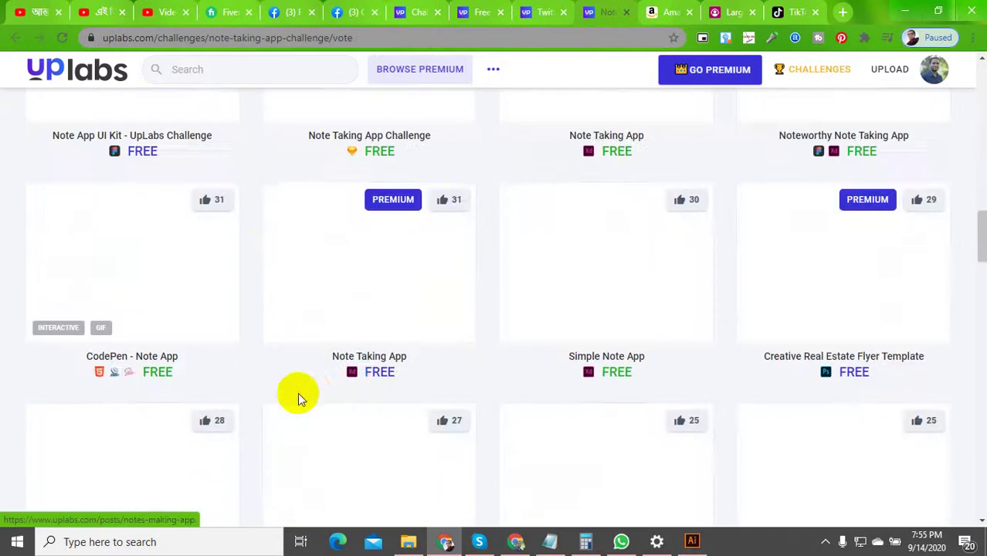
pyautogui.scroll(-5, 384, 389)
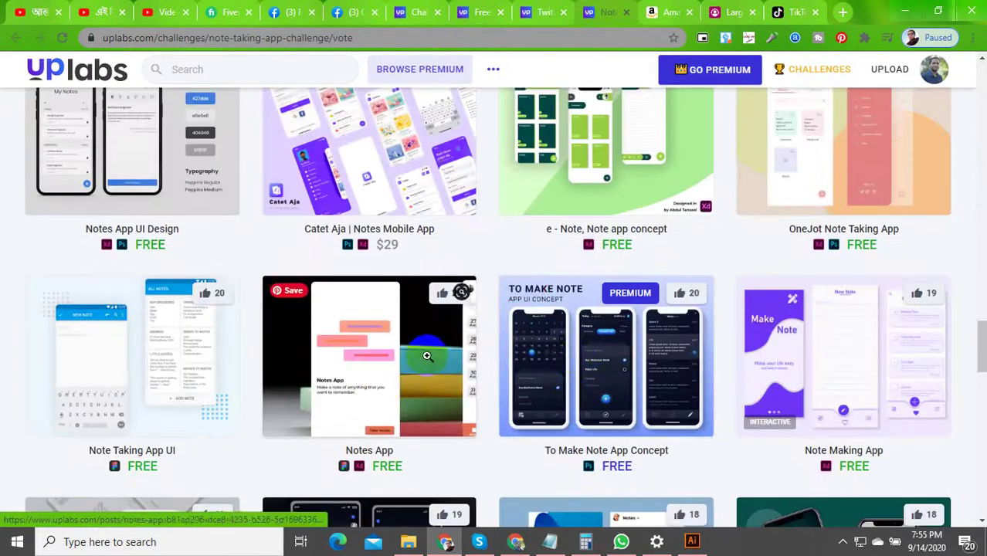
pyautogui.scroll(-5, 576, 355)
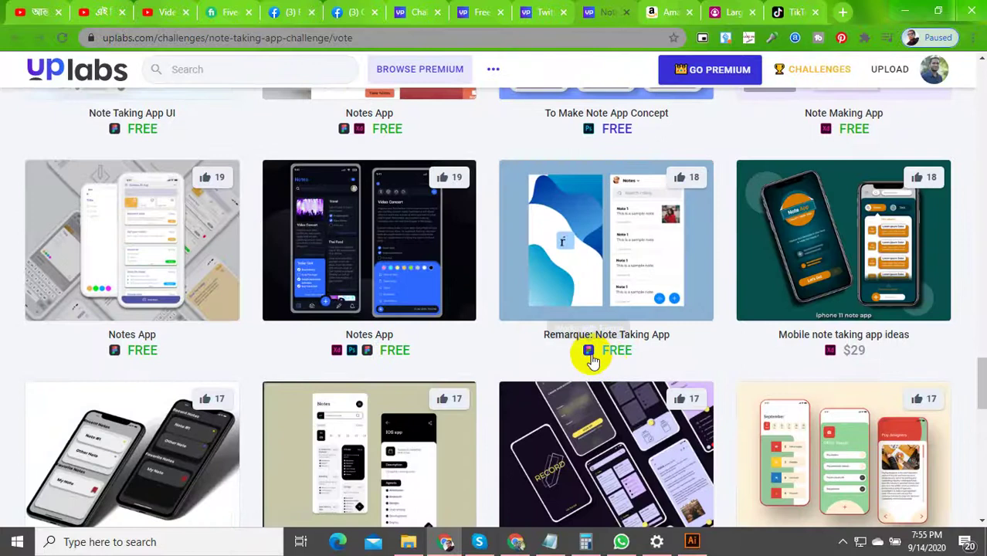
pyautogui.scroll(-10, 590, 360)
pyautogui.scroll(4, 308, 356)
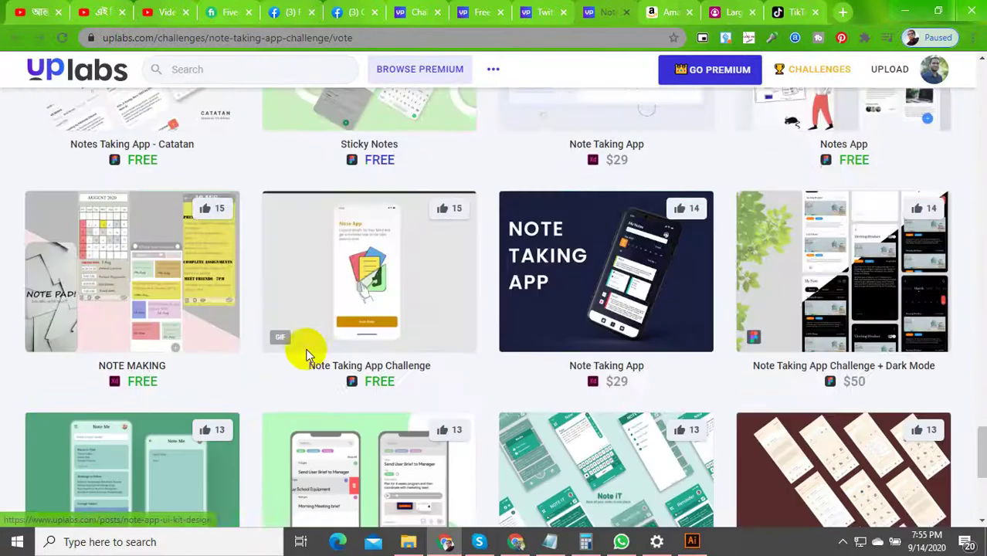
pyautogui.scroll(-4, 139, 386)
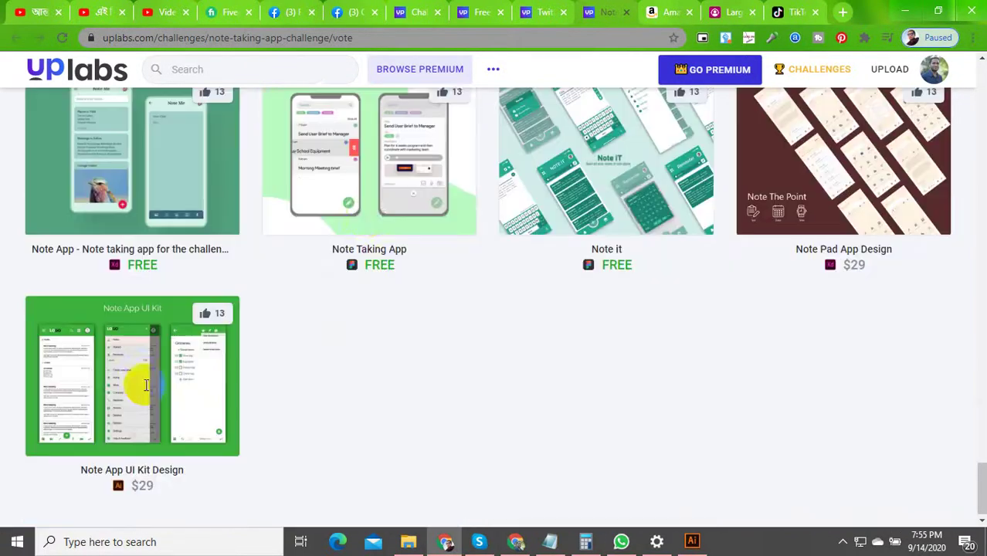
# - Copy the preview image of the green-and-white "Note Taking App" entry and paste it into the Note Taking App.eps document in Illustrator
pyautogui.rightClick(369, 172)
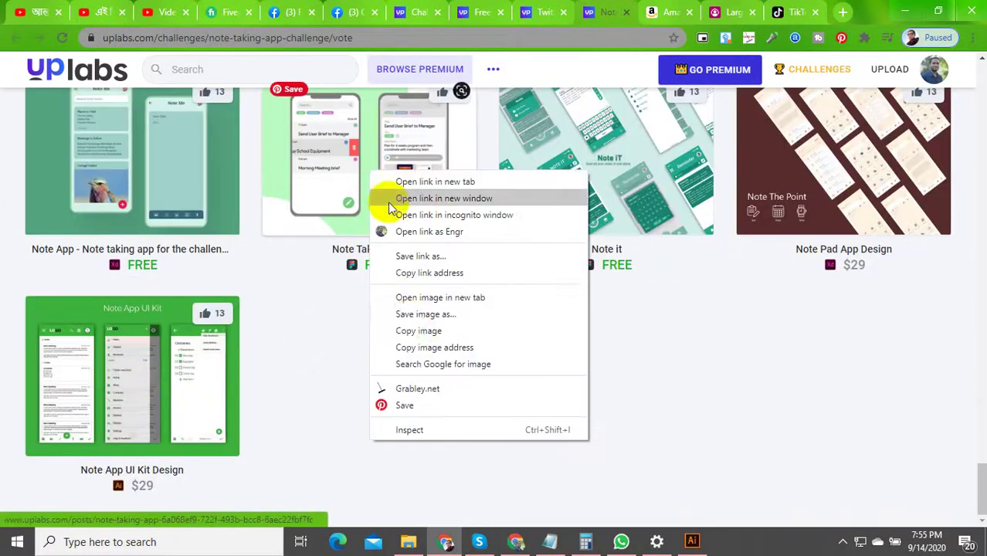
pyautogui.click(410, 329)
pyautogui.click(690, 543)
pyautogui.click(525, 431)
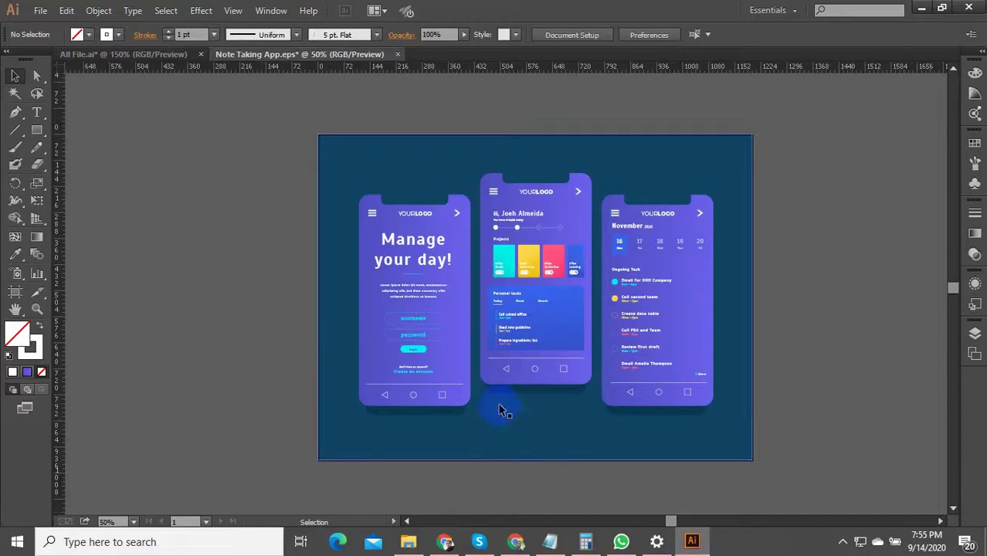
pyautogui.scroll(-2, 314, 365)
pyautogui.hotkey('ctrl', 'v')
# - Enlarge the pasted image to about 1068 × 801 px and place it above and to the right of the artboard
pyautogui.moveTo(540, 313); pyautogui.dragTo(685, 371)
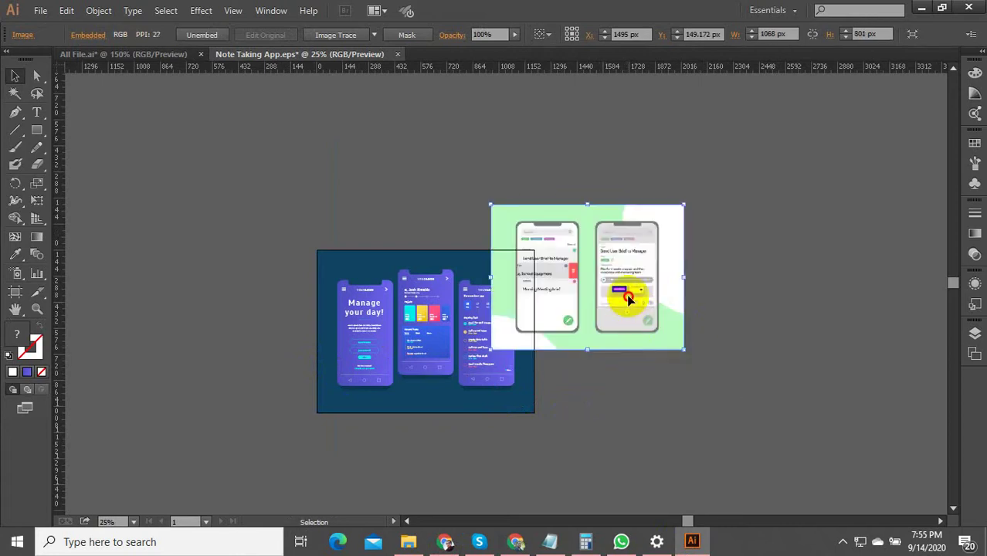
pyautogui.moveTo(627, 297); pyautogui.dragTo(686, 251)
pyautogui.click(699, 378)
pyautogui.click(699, 380)
pyautogui.scroll(5, 666, 231)
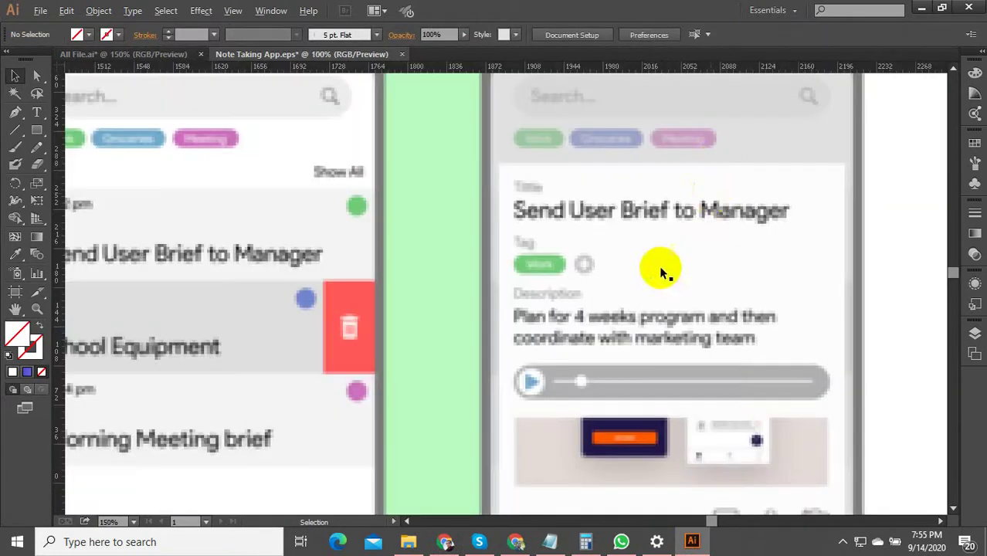
pyautogui.scroll(-5, 429, 258)
pyautogui.scroll(1, 452, 264)
pyautogui.scroll(-2, 501, 495)
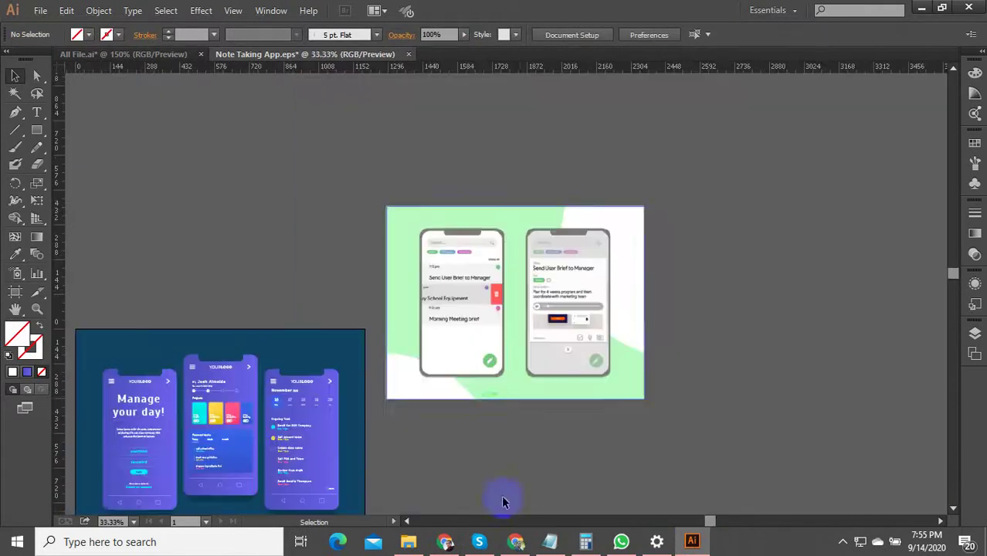
# - Switch to Chrome, open the Note App UI Kit Design post and copy its preview image
pyautogui.click(445, 542)
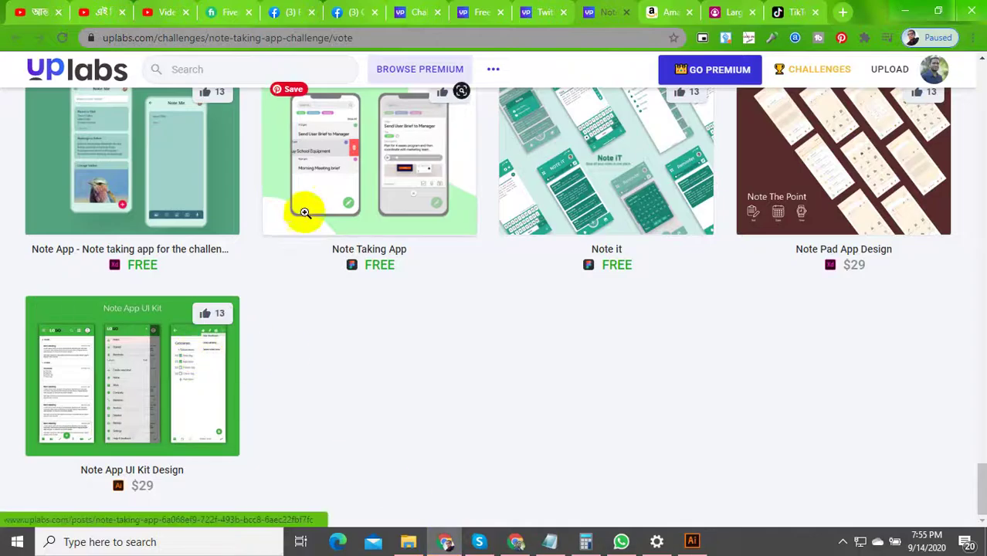
pyautogui.middleClick(187, 352)
pyautogui.click(606, 9)
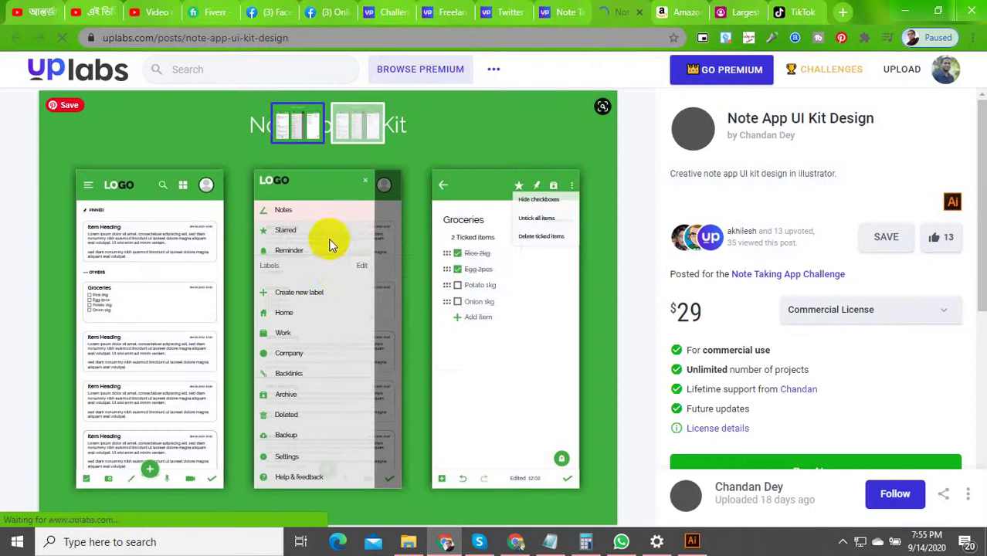
pyautogui.rightClick(339, 249)
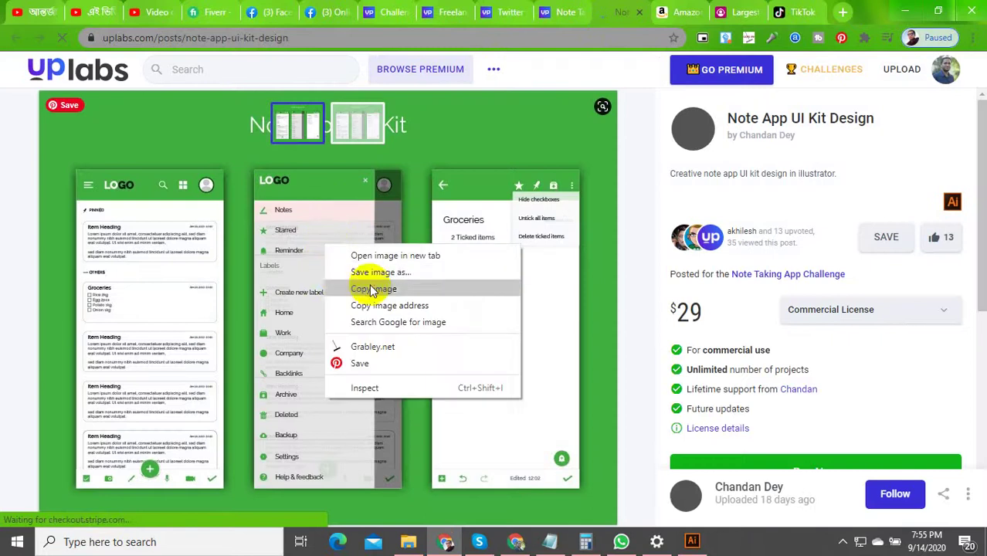
pyautogui.click(369, 288)
# - Switch to Illustrator, paste the UI kit image into the document and enlarge it to about 1391 × 1043 px
pyautogui.click(692, 542)
pyautogui.hotkey('ctrl', 'v')
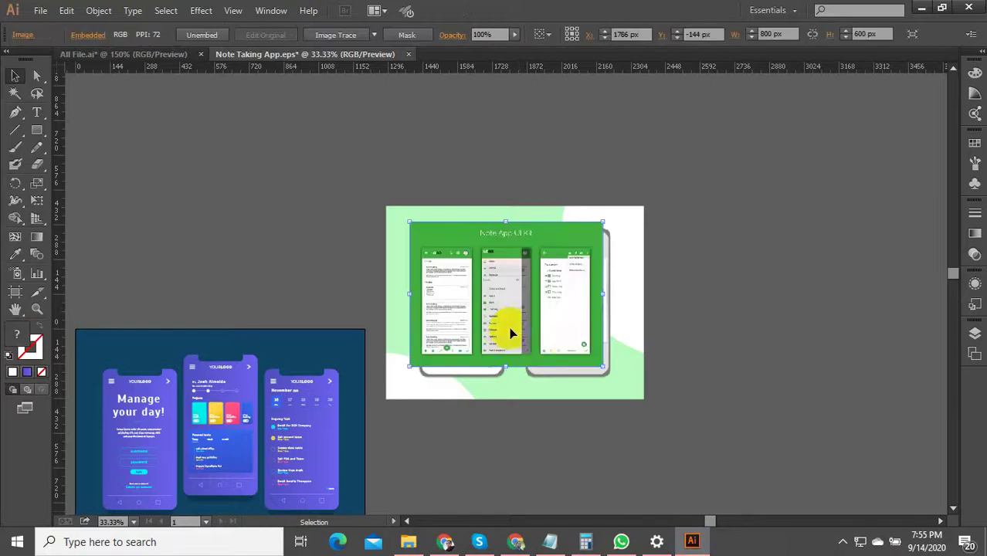
pyautogui.moveTo(604, 368); pyautogui.dragTo(620, 337)
# - Examine the layout, icons and text of the three screens in the green Note App UI Kit image
pyautogui.scroll(4, 597, 227)
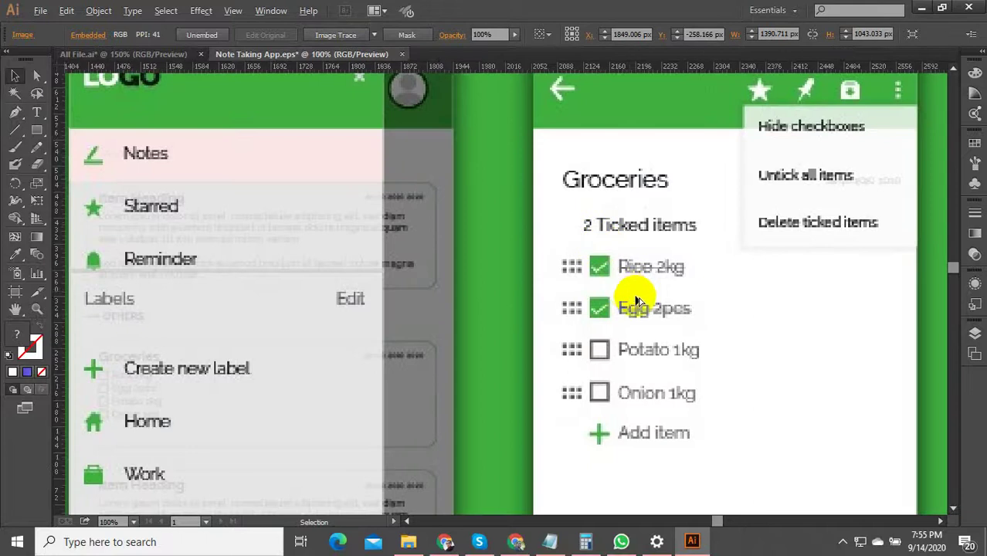
pyautogui.scroll(-3, 463, 290)
pyautogui.scroll(2, 429, 293)
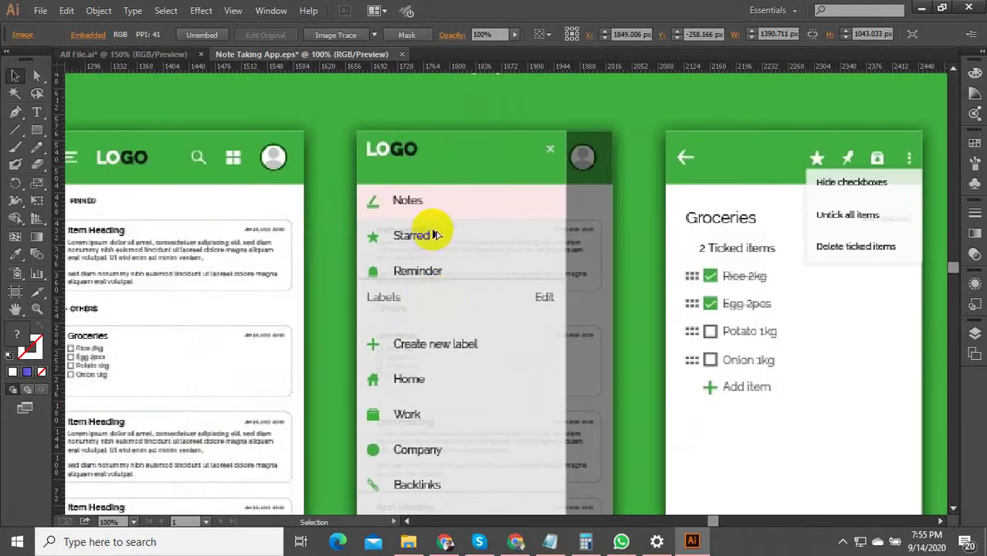
pyautogui.scroll(-2, 436, 231)
pyautogui.scroll(3, 202, 346)
pyautogui.scroll(-1, 232, 324)
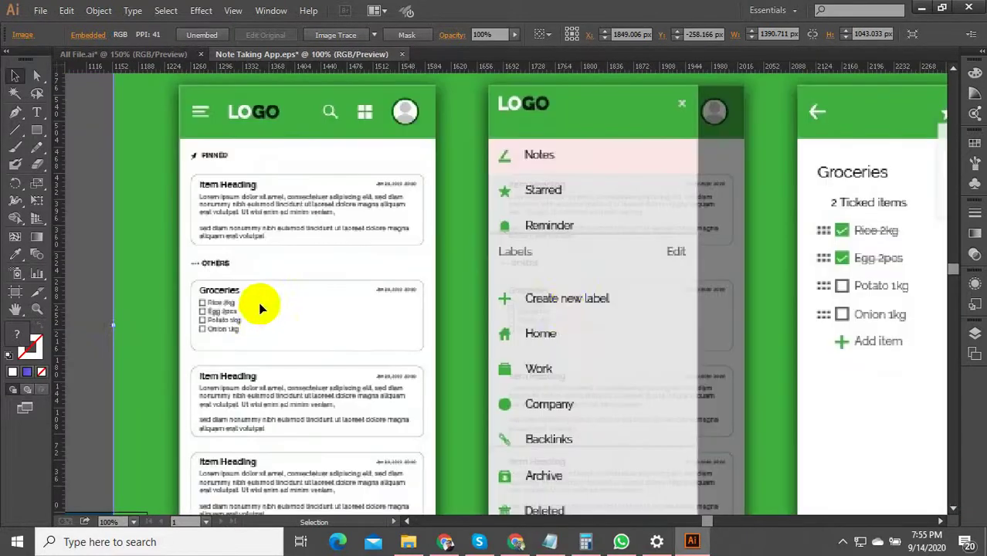
pyautogui.scroll(-5, 474, 263)
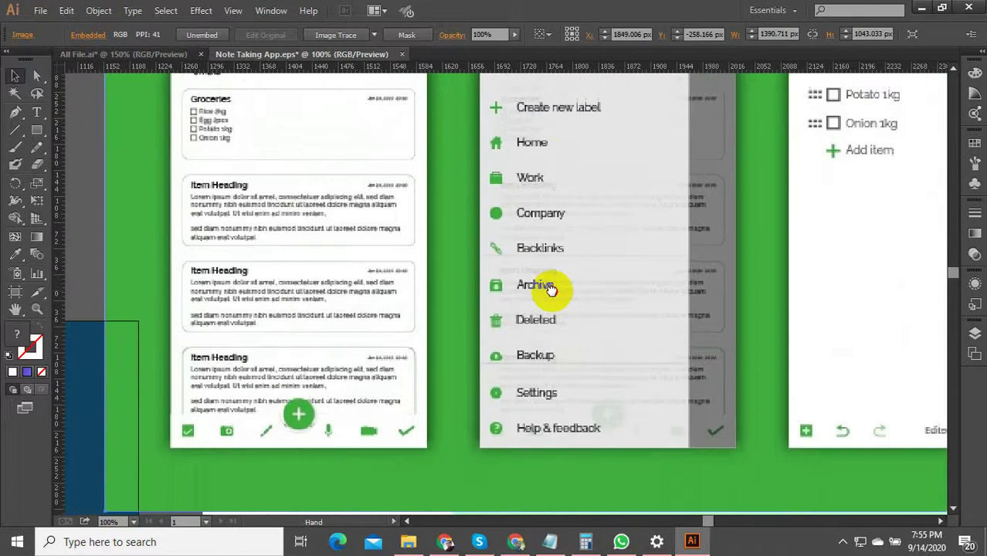
pyautogui.hscroll(2, 502, 348)
pyautogui.moveTo(460, 405); pyautogui.dragTo(424, 414)
pyautogui.moveTo(718, 320); pyautogui.dragTo(413, 441)
pyautogui.moveTo(592, 257); pyautogui.dragTo(597, 352)
pyautogui.moveTo(282, 512); pyautogui.dragTo(522, 343)
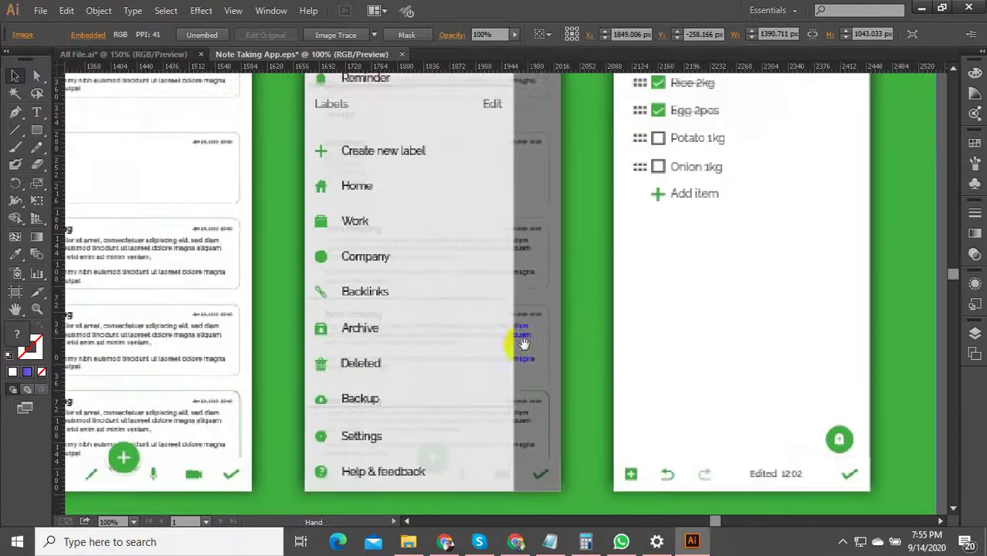
pyautogui.scroll(-3, 533, 346)
pyautogui.moveTo(591, 481); pyautogui.dragTo(540, 196)
pyautogui.click(507, 289)
pyautogui.scroll(-2, 502, 270)
pyautogui.click(496, 330)
# - Examine the three purple phone screens on the artboard, including the login screen and the ongoing task list
pyautogui.scroll(3, 305, 328)
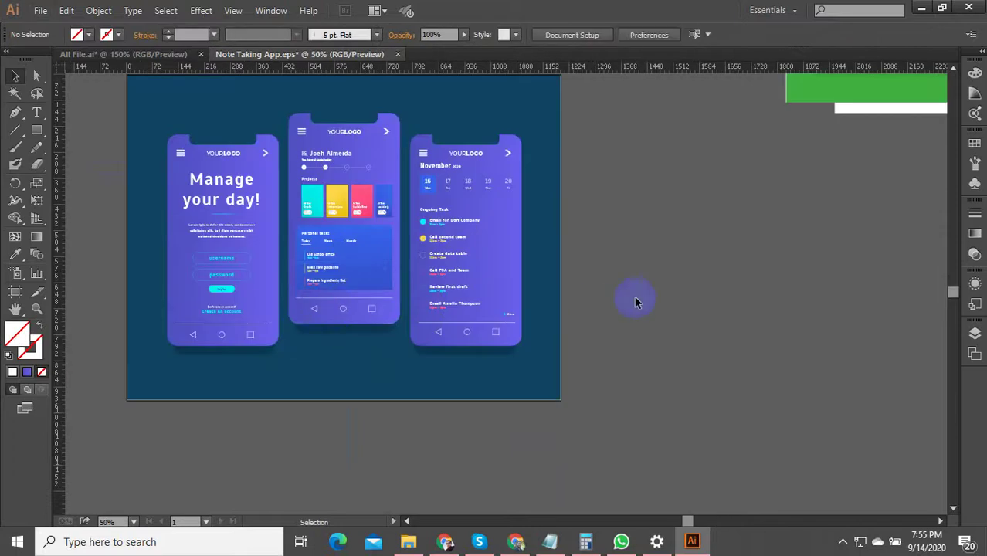
pyautogui.moveTo(690, 310); pyautogui.dragTo(717, 354)
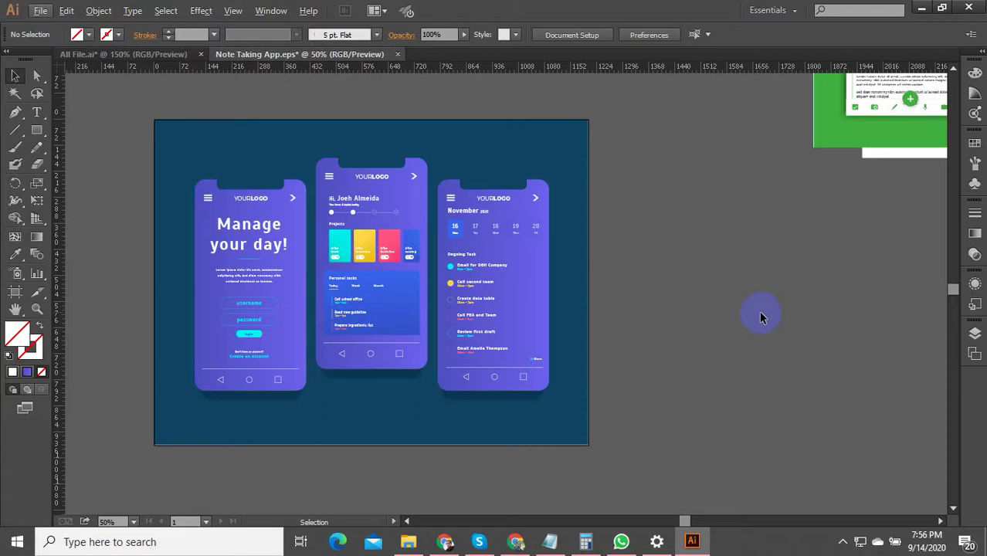
pyautogui.scroll(-1, 759, 311)
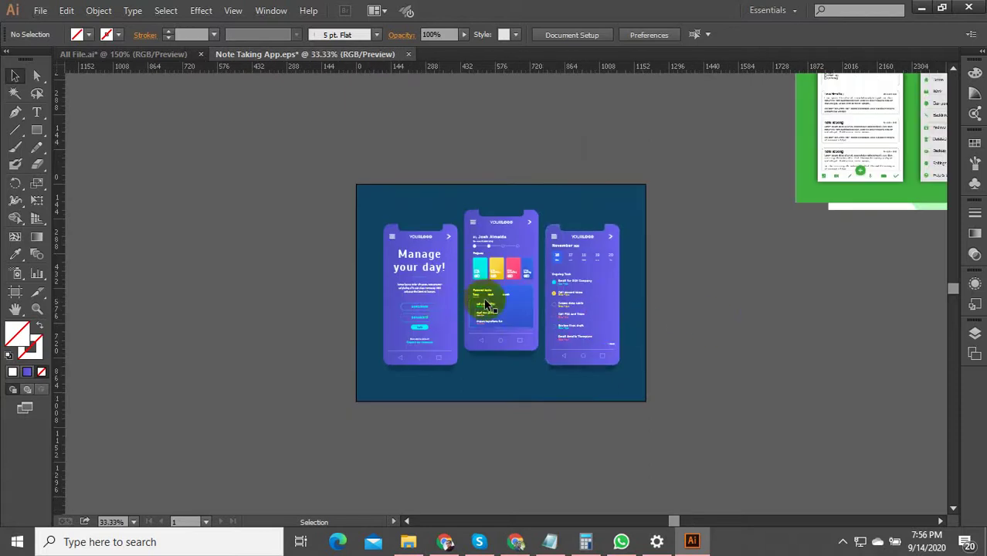
pyautogui.scroll(2, 486, 305)
pyautogui.scroll(-1, 521, 299)
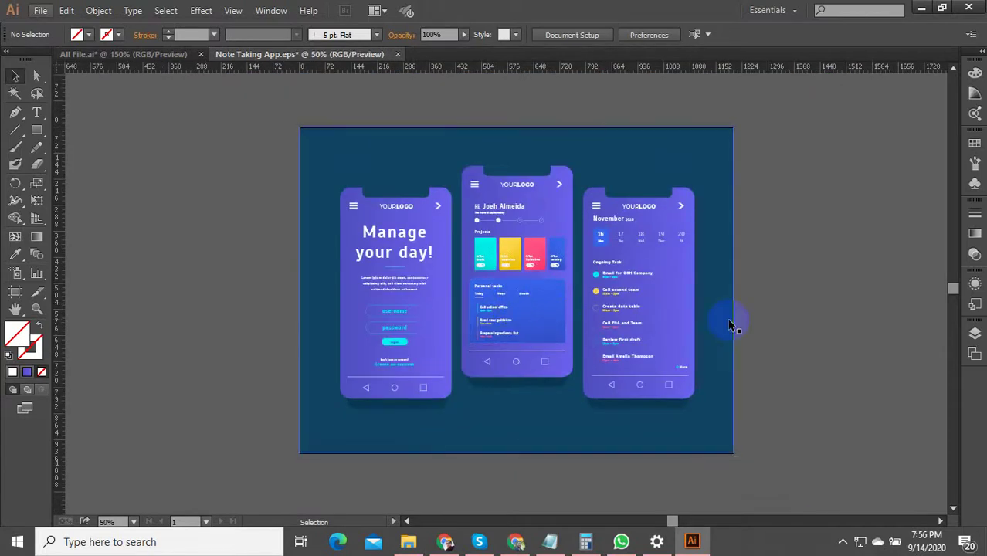
pyautogui.scroll(3, 730, 326)
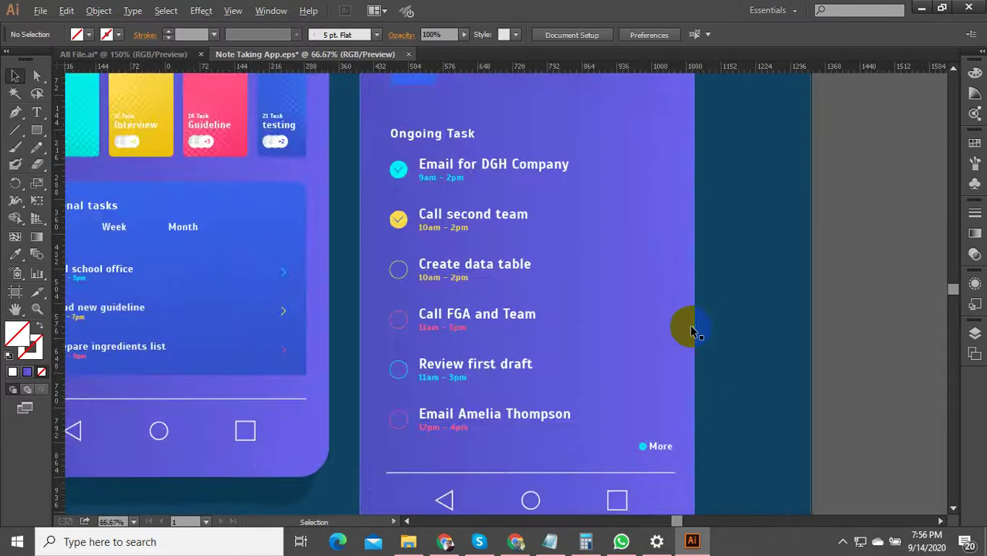
pyautogui.scroll(-2, 690, 326)
pyautogui.scroll(1, 244, 324)
pyautogui.scroll(-3, 348, 332)
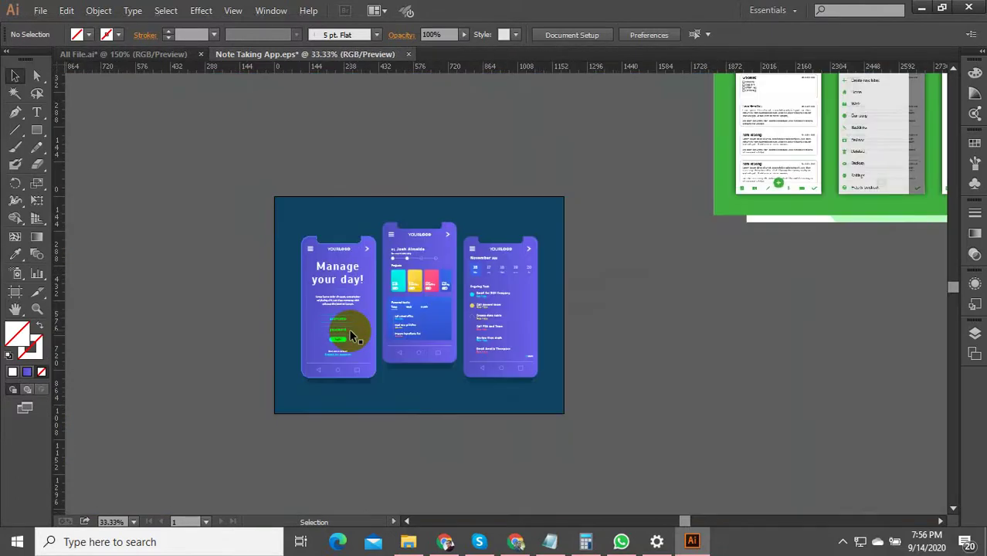
pyautogui.scroll(3, 348, 334)
pyautogui.scroll(-3, 363, 335)
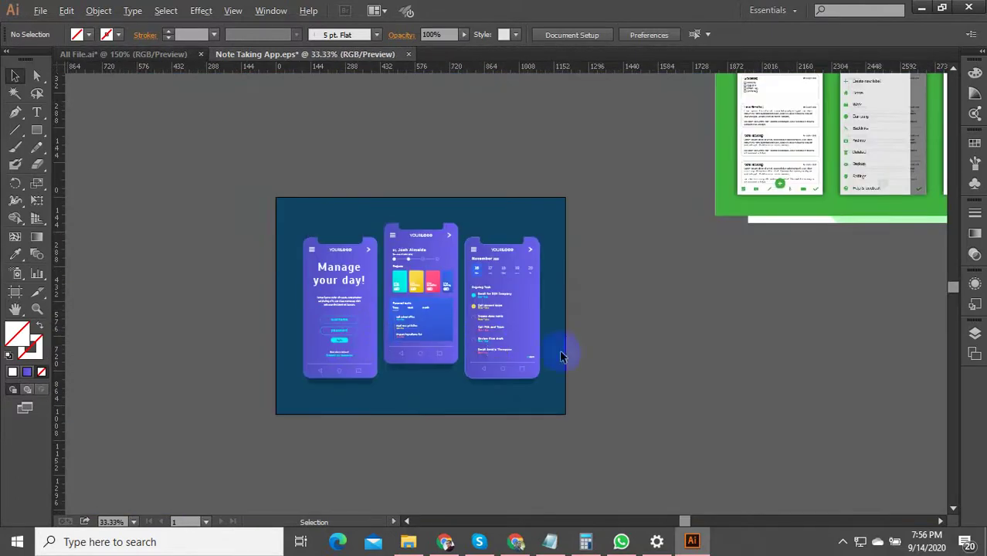
# - Delete both pasted reference images beside the artboard
pyautogui.scroll(-3, 763, 348)
pyautogui.moveTo(732, 178); pyautogui.dragTo(702, 377)
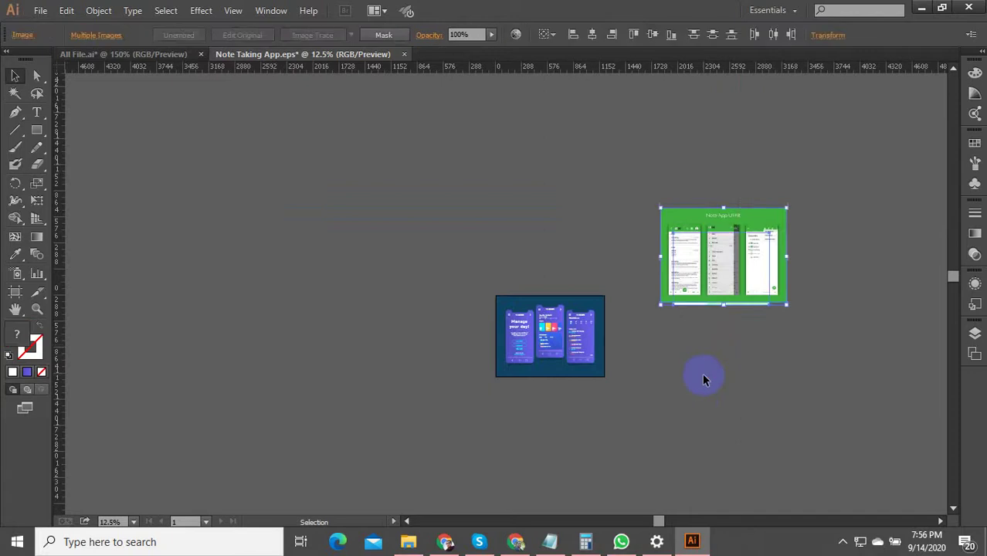
pyautogui.press('Delete')
pyautogui.scroll(2, 584, 357)
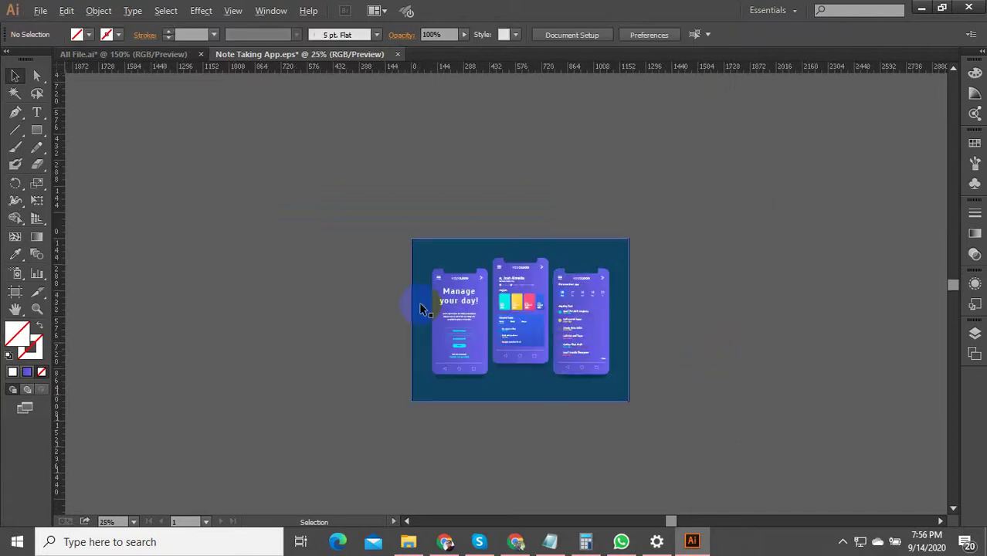
# - Examine the login screen's heading, input fields and links, and the personal tasks panel on the middle phone screen
pyautogui.scroll(4, 517, 324)
pyautogui.press('alt')
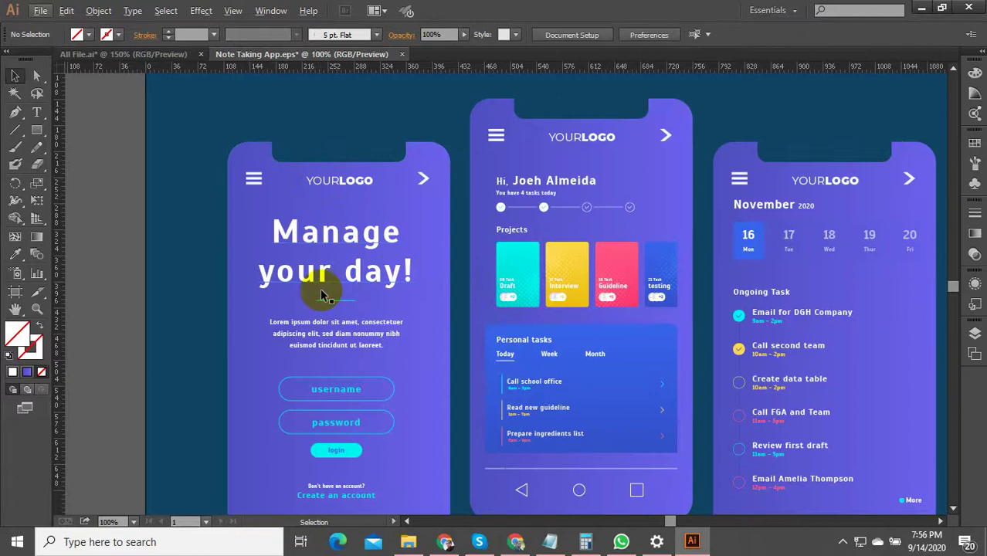
pyautogui.scroll(-2, 323, 296)
pyautogui.scroll(4, 335, 309)
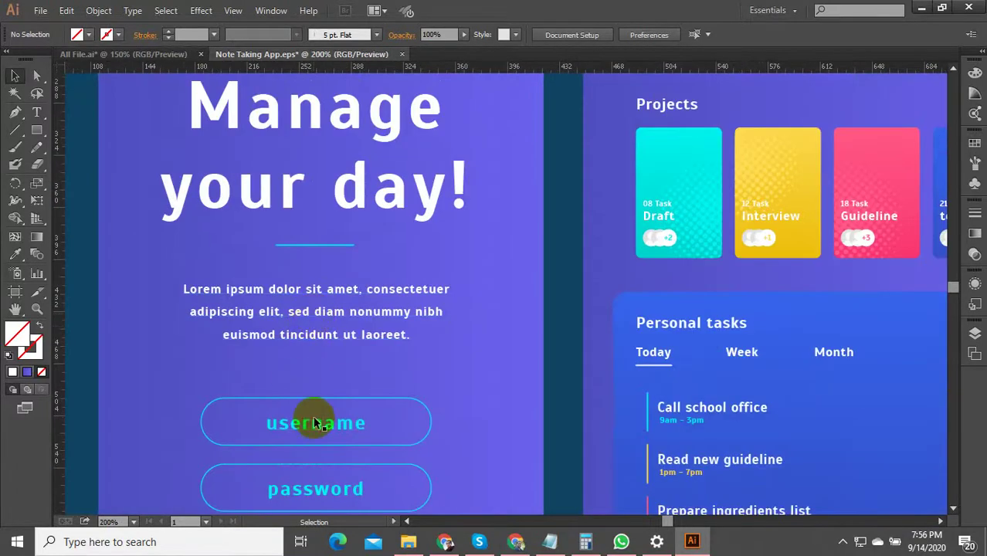
pyautogui.moveTo(315, 419); pyautogui.dragTo(309, 302)
pyautogui.moveTo(315, 422); pyautogui.dragTo(303, 318)
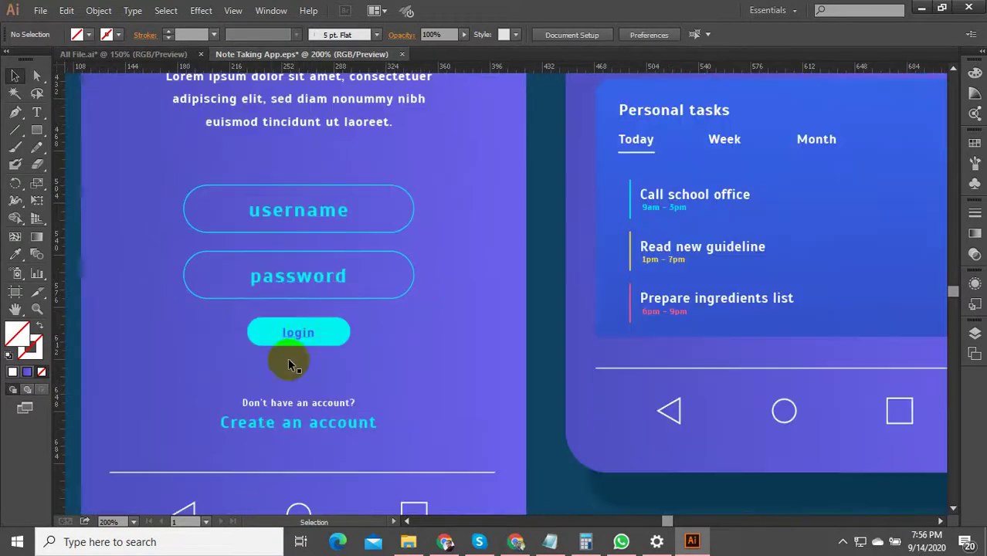
pyautogui.scroll(-1, 271, 434)
pyautogui.moveTo(479, 378); pyautogui.dragTo(358, 442)
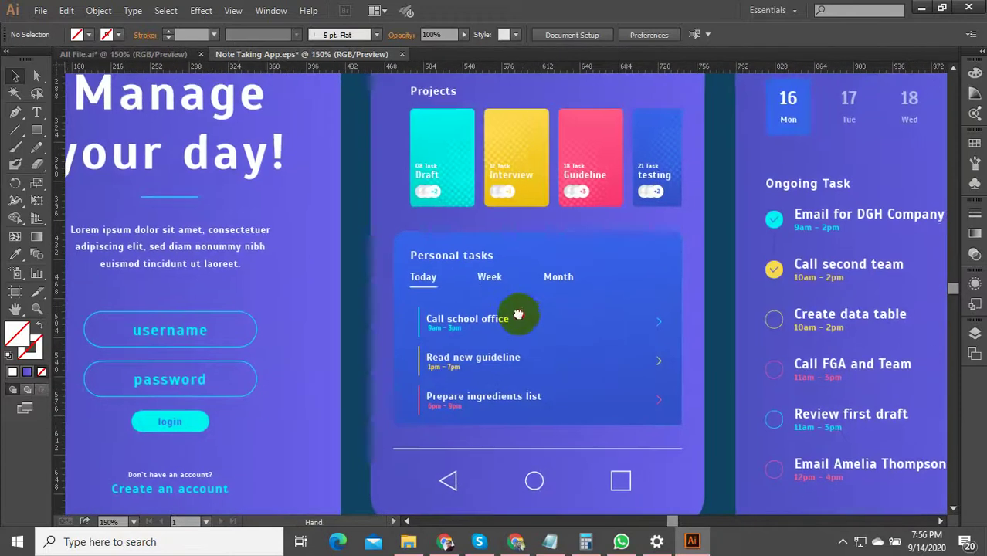
pyautogui.moveTo(519, 313); pyautogui.dragTo(485, 363)
pyautogui.scroll(1, 485, 272)
pyautogui.scroll(-2, 465, 220)
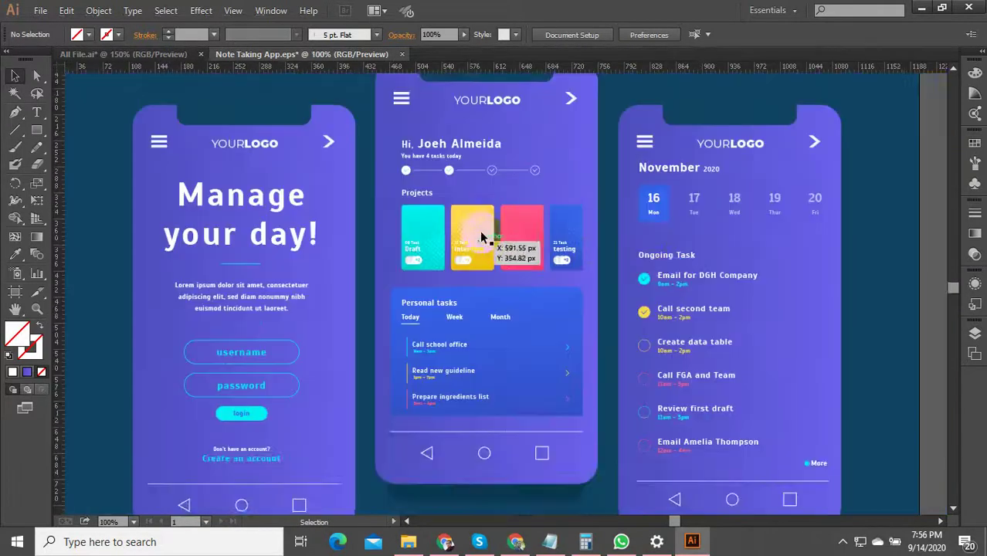
# - Examine the four coloured project cards and the greeting area of the middle phone screen up close
pyautogui.scroll(5, 529, 341)
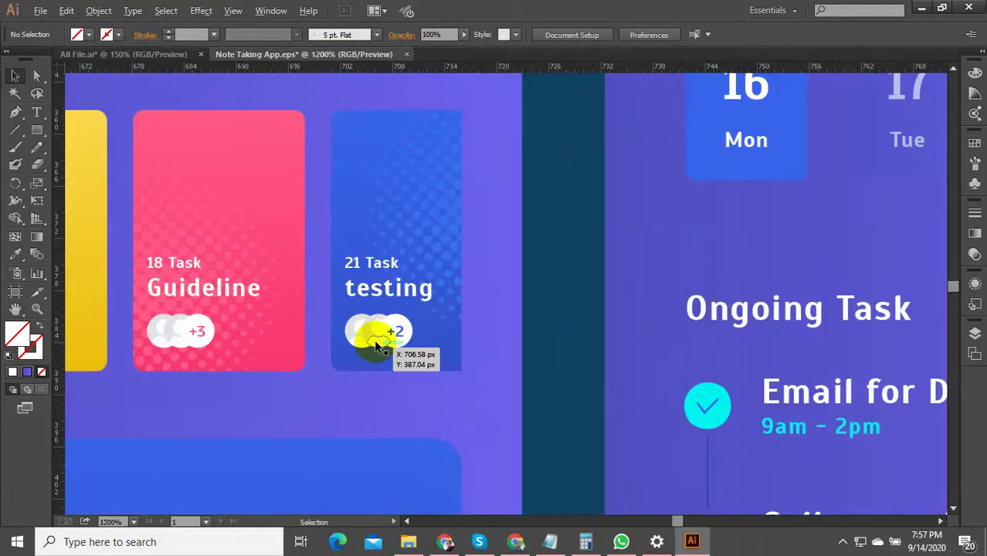
pyautogui.scroll(2, 417, 342)
pyautogui.scroll(-6, 417, 342)
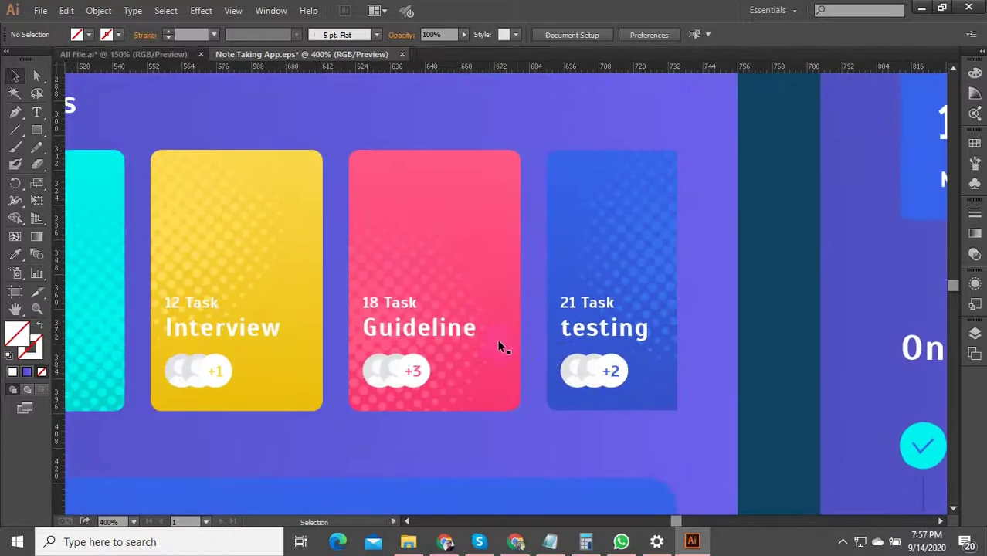
pyautogui.scroll(2, 325, 290)
pyautogui.scroll(-2, 418, 287)
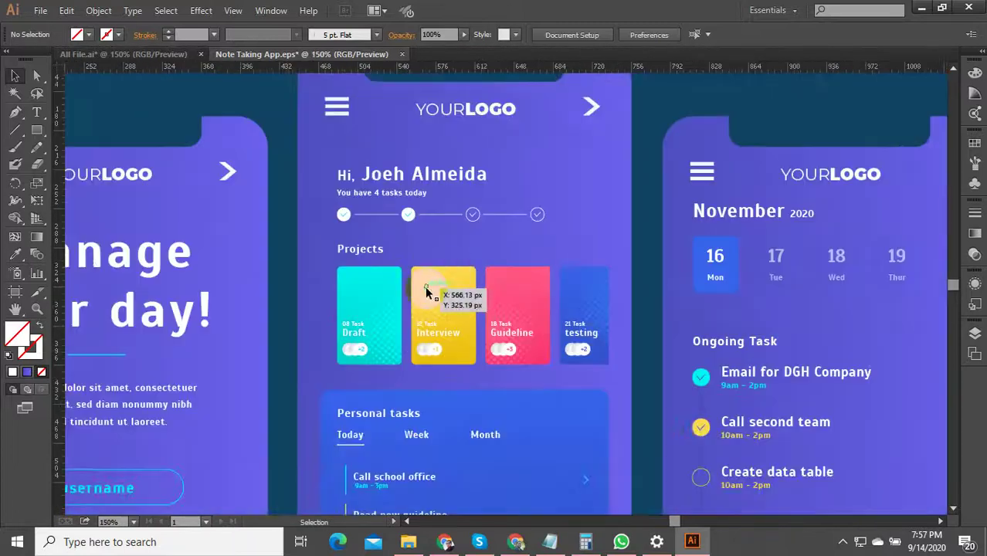
pyautogui.moveTo(448, 272); pyautogui.dragTo(423, 354)
pyautogui.moveTo(457, 261)
pyautogui.mouseDown()
pyautogui.moveTo(414, 309)
pyautogui.moveTo(324, 191)
pyautogui.mouseUp()
pyautogui.moveTo(551, 323)
pyautogui.mouseDown()
pyautogui.moveTo(502, 248)
pyautogui.moveTo(502, 213)
pyautogui.mouseUp()
pyautogui.scroll(-4, 506, 346)
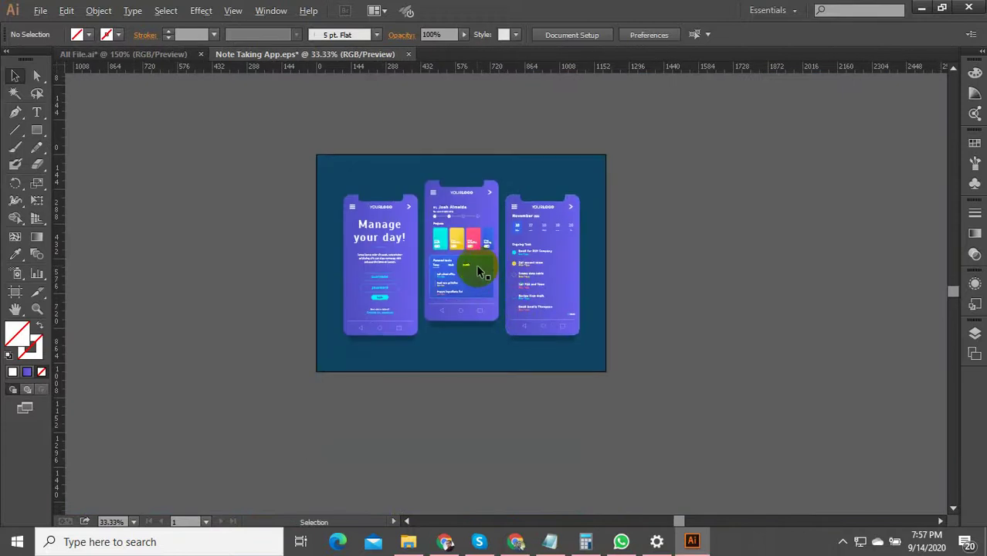
# - Duplicate the middle phone screen's content group about 1180 px horizontally, into the empty space to the right of the artboard
pyautogui.scroll(1, 476, 264)
pyautogui.click(413, 233)
pyautogui.scroll(-3, 414, 253)
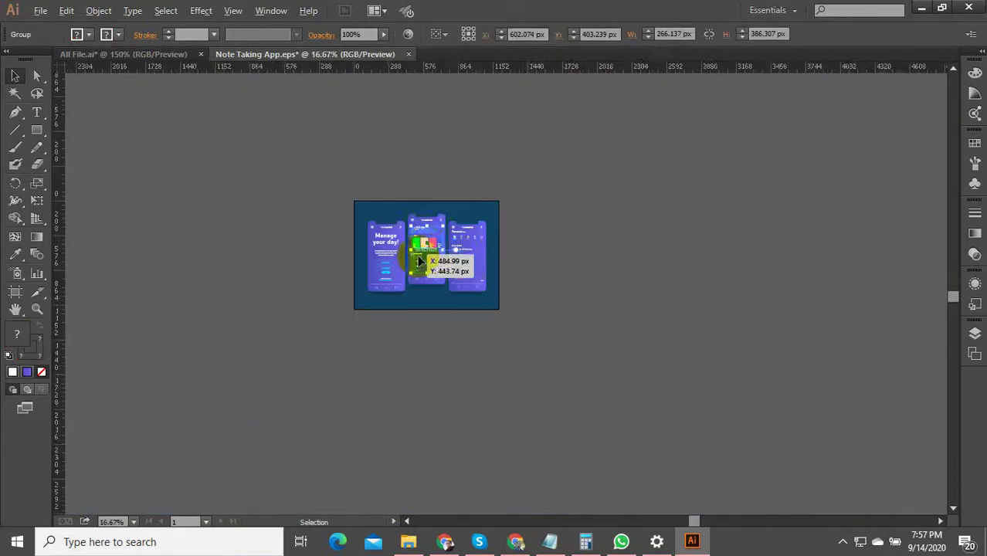
pyautogui.moveTo(449, 247); pyautogui.dragTo(480, 274)
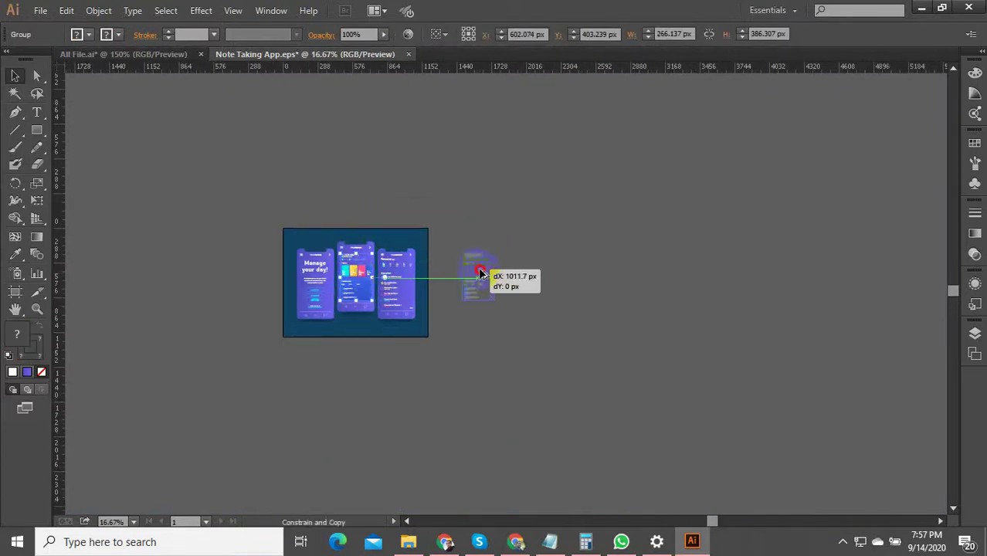
pyautogui.click(499, 322)
pyautogui.scroll(2, 518, 308)
pyautogui.scroll(3, 544, 267)
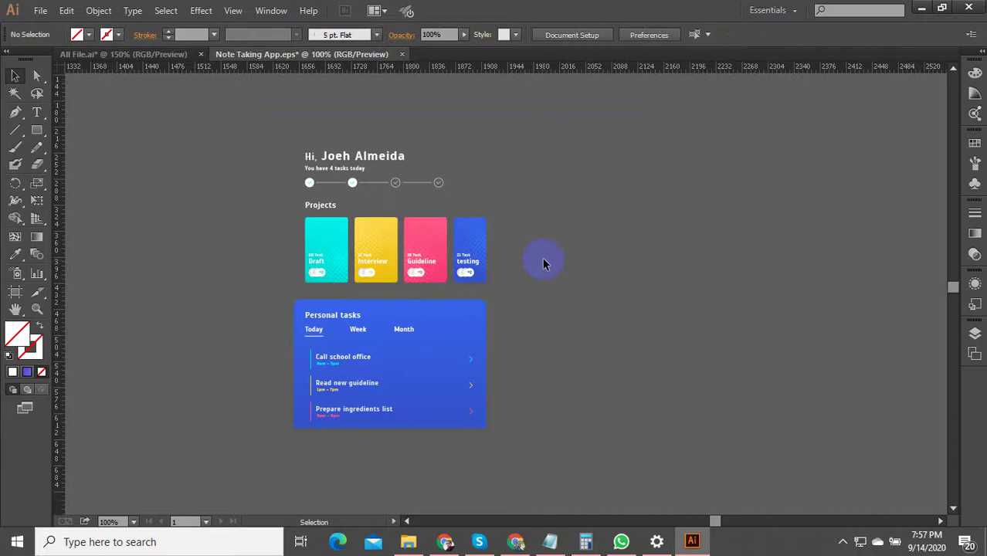
# - Ungroup the copied content group beside the artboard
pyautogui.click(457, 252)
pyautogui.rightClick(324, 249)
pyautogui.click(363, 327)
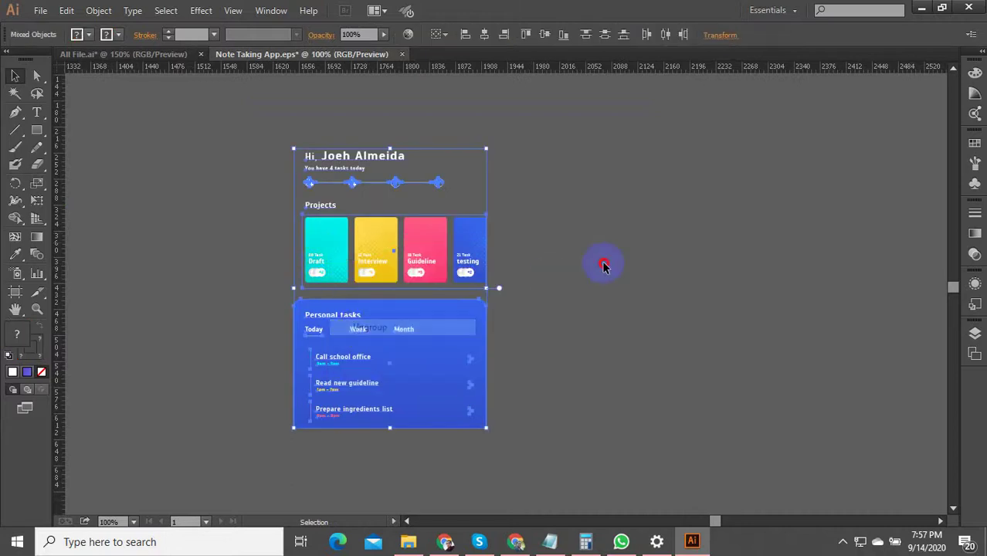
pyautogui.click(604, 266)
# - Ungroup the copied Personal tasks panel and move its blue background rectangle away to the right of the text
pyautogui.rightClick(453, 326)
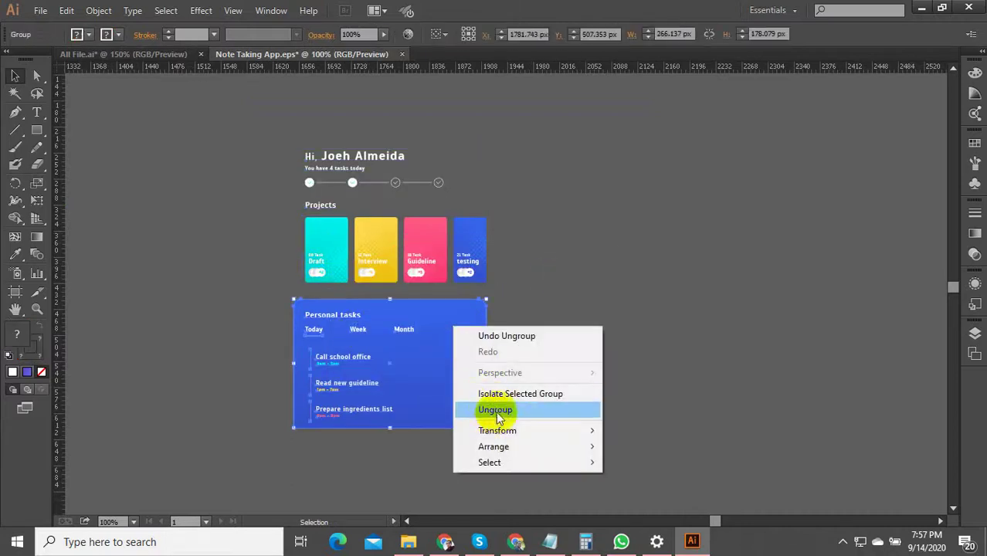
pyautogui.click(498, 410)
pyautogui.scroll(1, 303, 420)
pyautogui.click(285, 385)
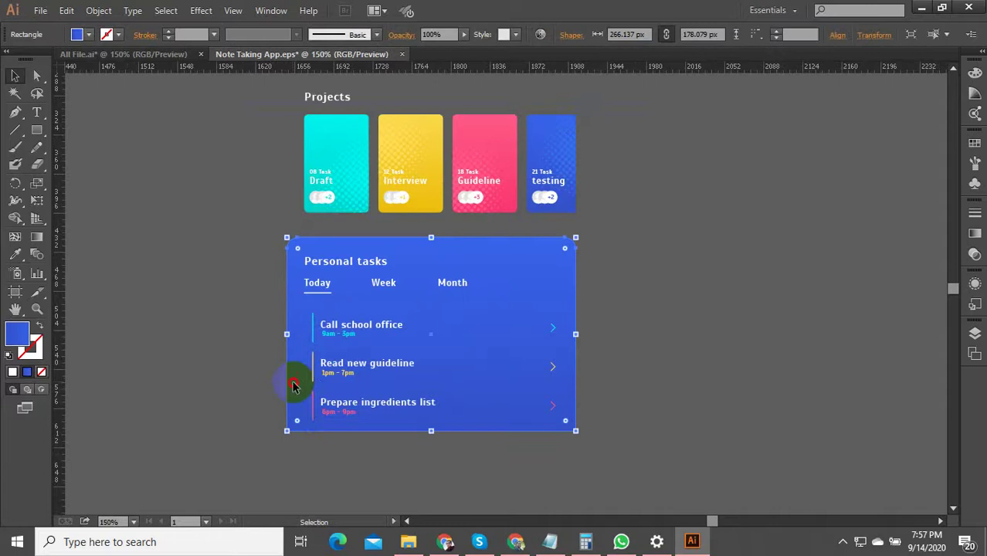
pyautogui.moveTo(293, 387); pyautogui.dragTo(687, 390)
pyautogui.click(623, 461)
# - Ungroup the copied Personal tasks text group containing the heading, period tabs and task list
pyautogui.click(344, 388)
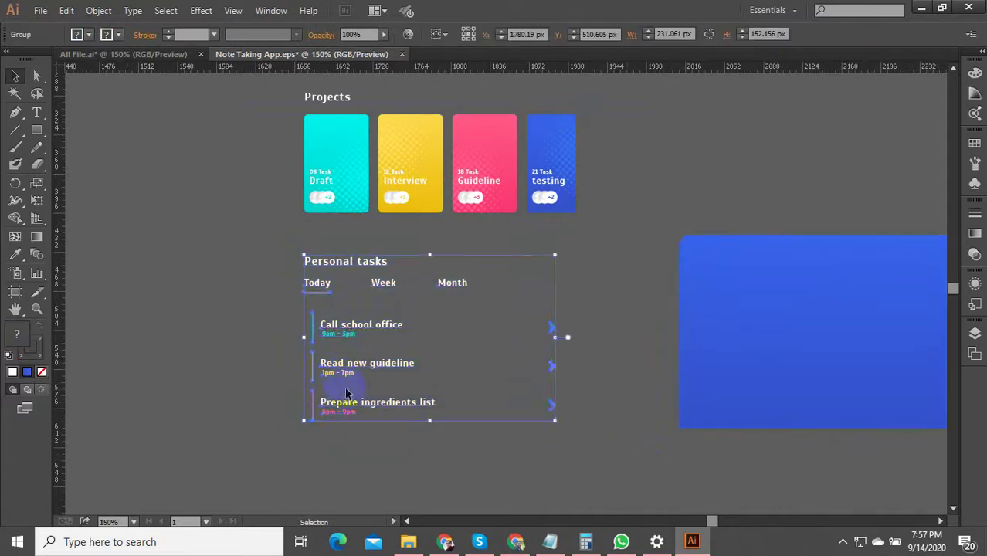
pyautogui.scroll(5, 342, 390)
pyautogui.rightClick(325, 235)
pyautogui.click(367, 325)
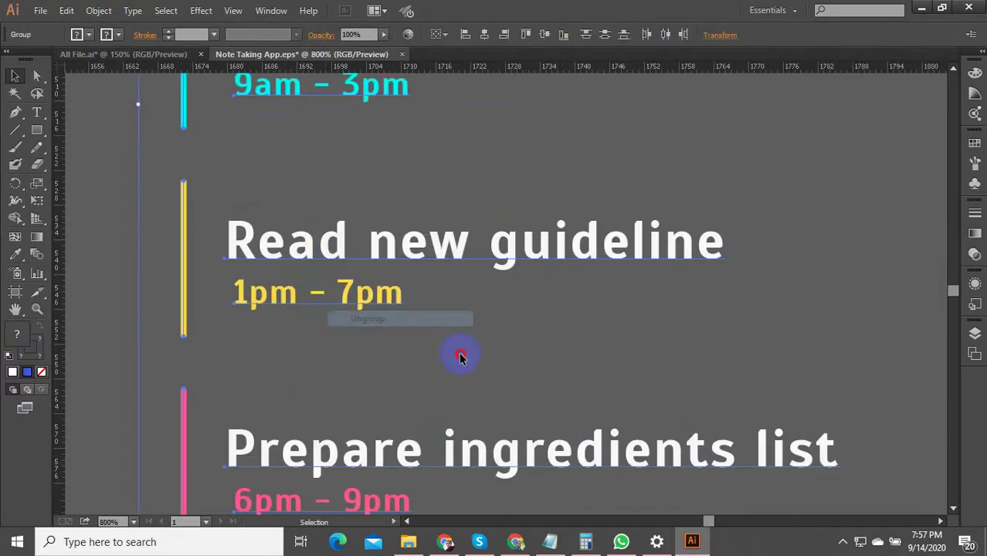
pyautogui.scroll(-3, 460, 355)
# - Ungroup the copied list of three tasks, including the separate group of its "Read new guideline" row
pyautogui.click(438, 315)
pyautogui.rightClick(441, 310)
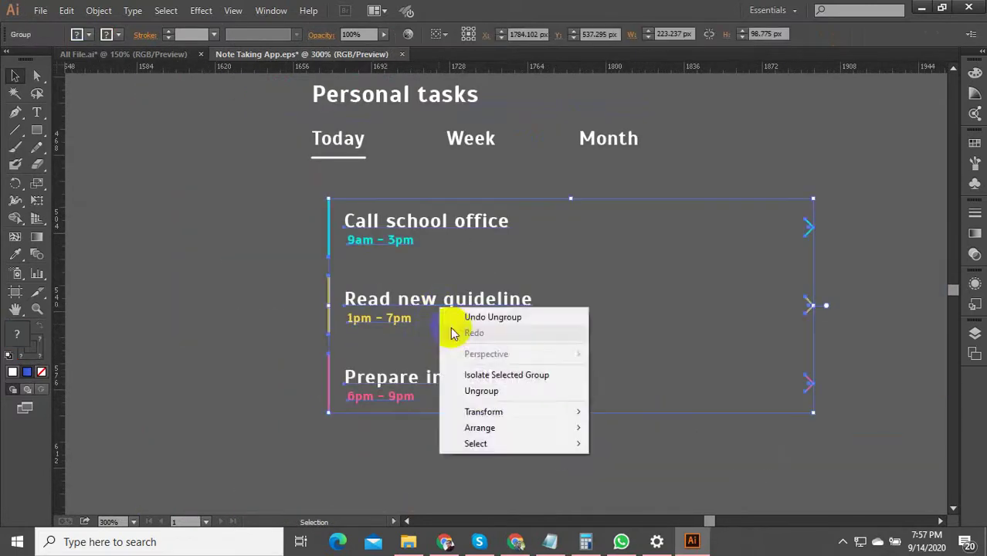
pyautogui.click(475, 389)
pyautogui.click(476, 288)
pyautogui.click(472, 305)
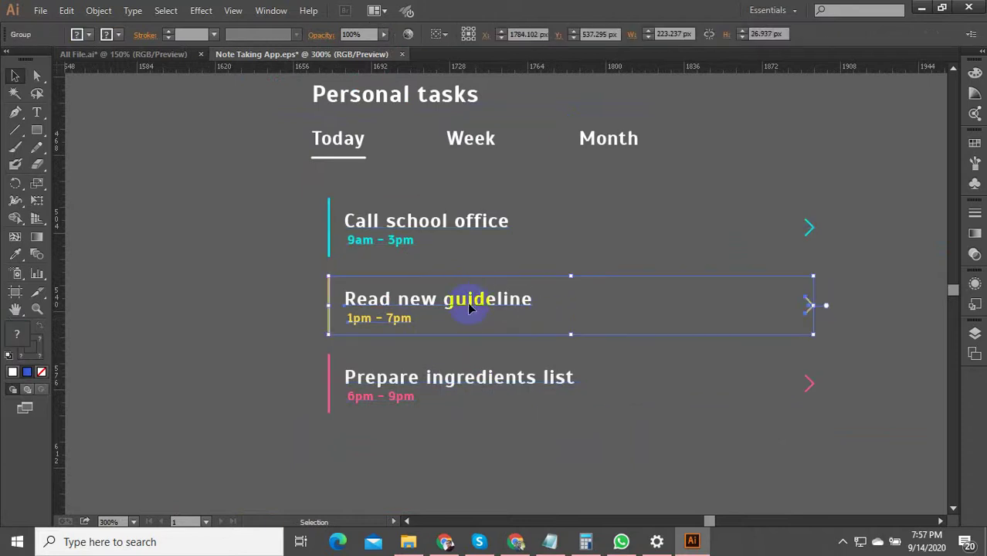
pyautogui.rightClick(470, 295)
pyautogui.click(501, 379)
pyautogui.click(473, 338)
# - Move the copied "Read new guideline" text up, away from its time label, and replace the word "guideline" with "sssss"
pyautogui.scroll(2, 472, 338)
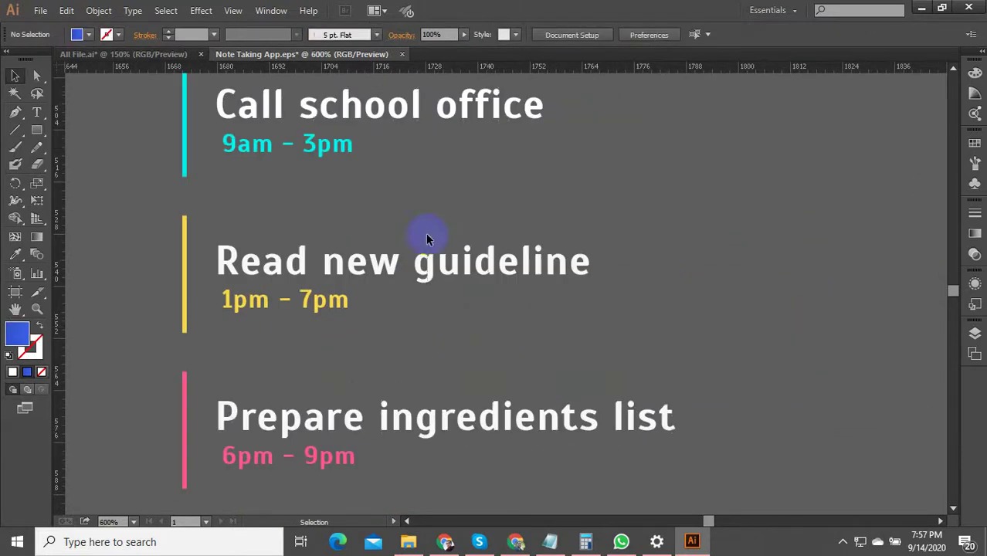
pyautogui.click(430, 261)
pyautogui.moveTo(435, 270); pyautogui.dragTo(646, 234)
pyautogui.click(427, 249)
pyautogui.click(421, 224)
pyautogui.doubleClick(414, 231)
pyautogui.tripleClick(423, 222)
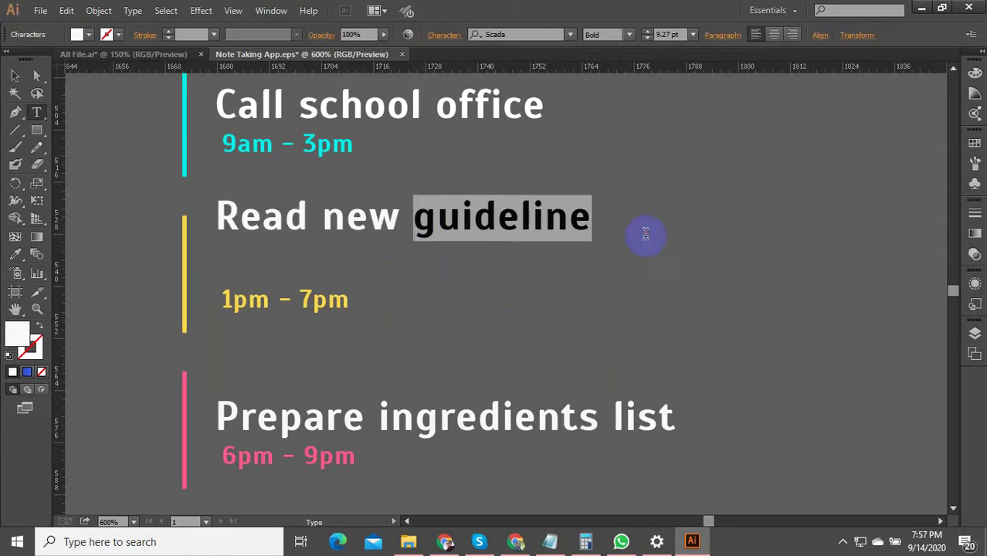
pyautogui.write('sssss')
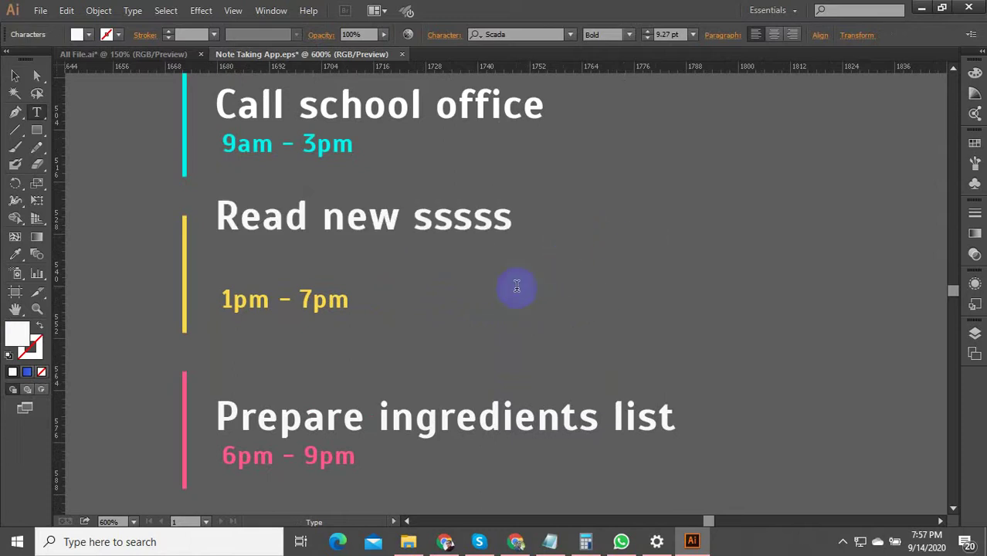
pyautogui.press('Escape')
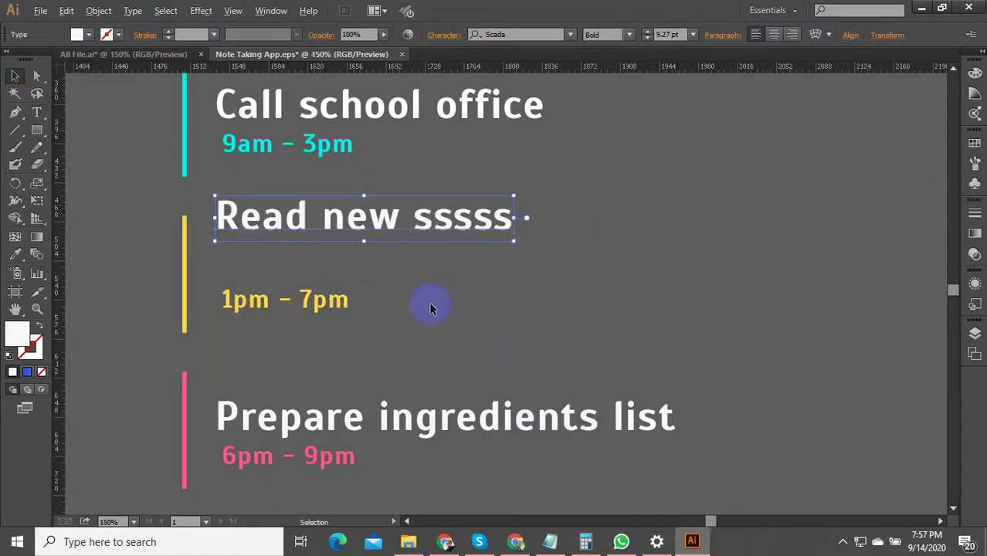
# - Select the copied clip group of project cards and open it in isolation mode
pyautogui.scroll(-5, 429, 301)
pyautogui.scroll(2, 432, 254)
pyautogui.scroll(2, 432, 202)
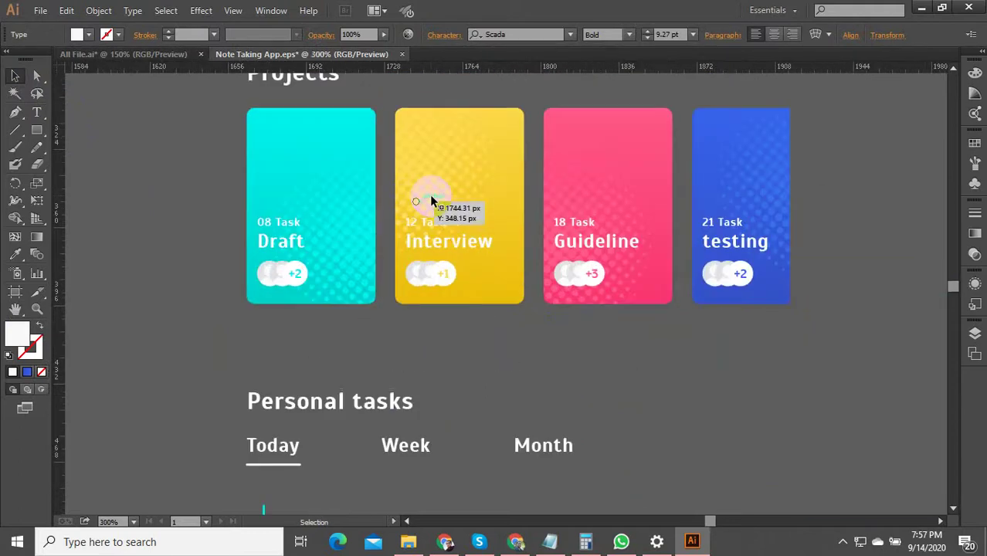
pyautogui.click(437, 186)
pyautogui.rightClick(445, 167)
pyautogui.click(359, 203)
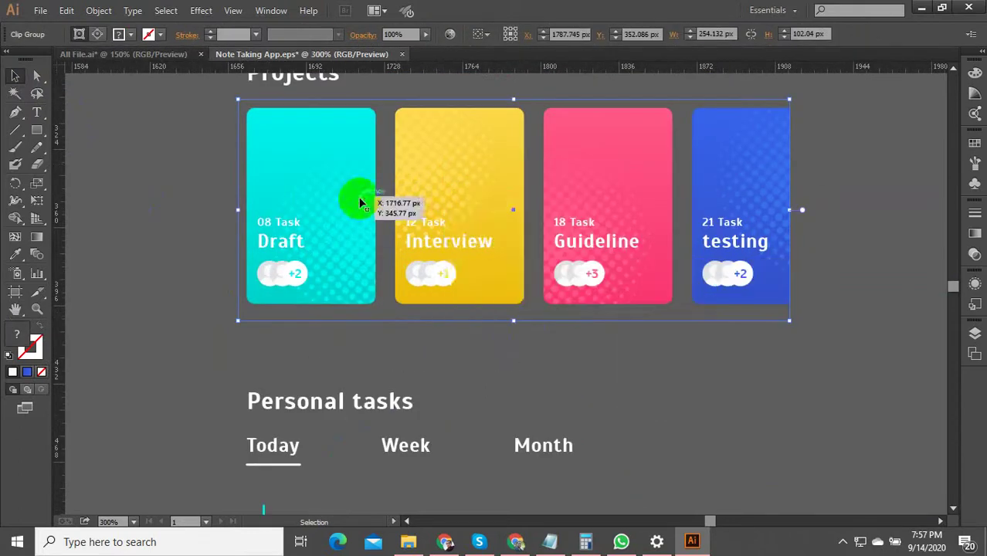
pyautogui.rightClick(360, 203)
pyautogui.doubleClick(329, 206)
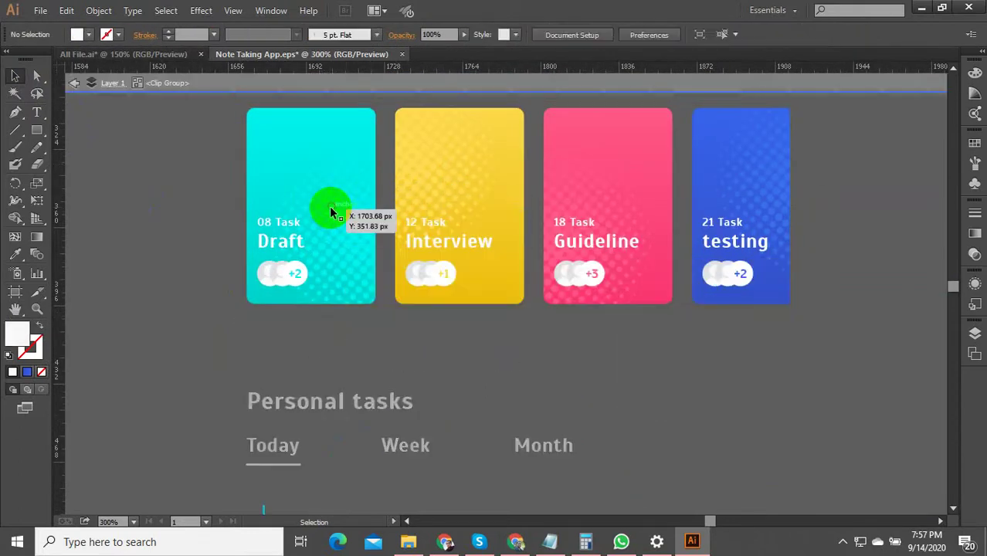
# - Ungroup the isolated project cards twice to separate the individual cards and their contents
pyautogui.scroll(-2, 329, 206)
pyautogui.rightClick(326, 218)
pyautogui.click(368, 319)
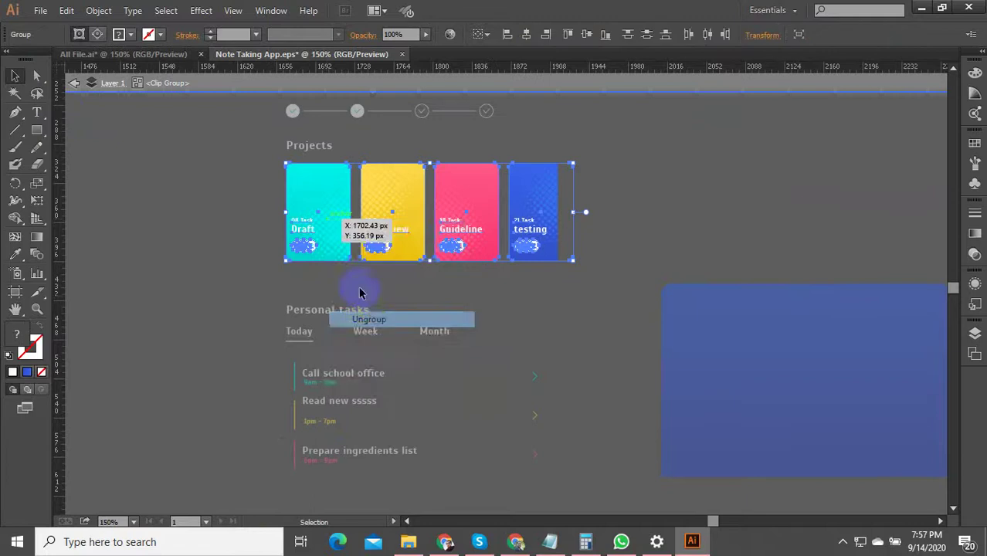
pyautogui.rightClick(326, 215)
pyautogui.click(365, 312)
# - Select the turquoise Draft card on its own within the isolated group, and exit isolation mode
pyautogui.rightClick(352, 217)
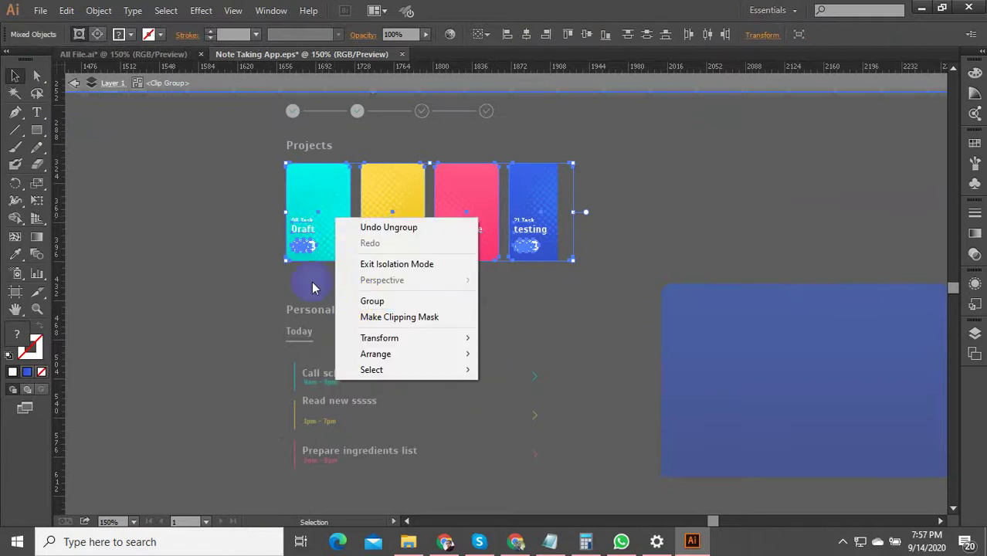
pyautogui.click(313, 281)
pyautogui.click(323, 229)
pyautogui.scroll(2, 323, 224)
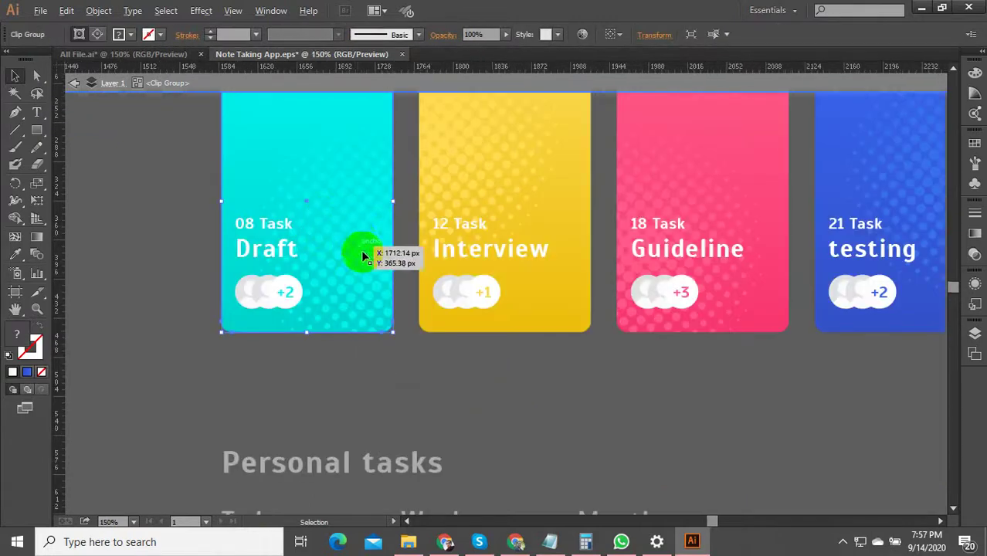
pyautogui.scroll(-2, 360, 249)
pyautogui.doubleClick(690, 237)
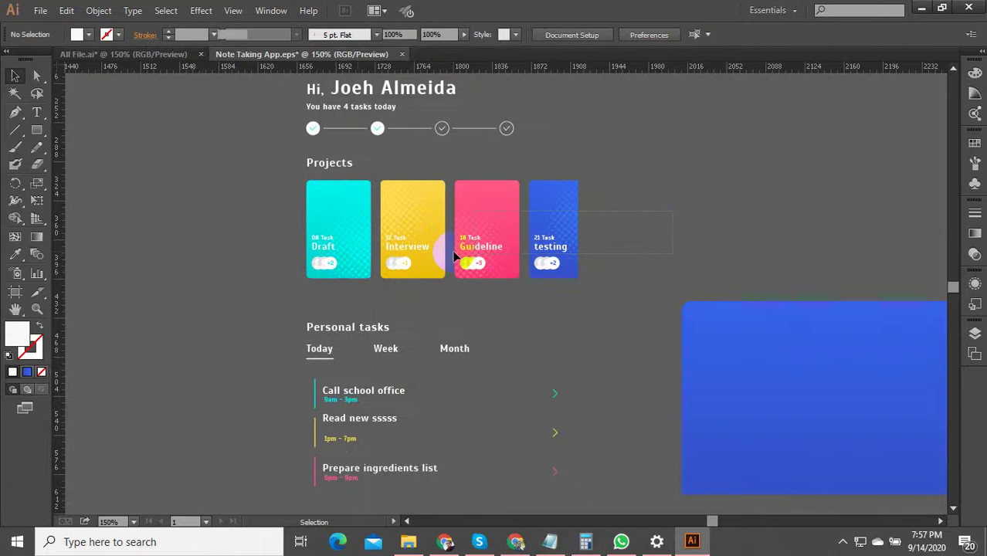
# - Release the clipping mask from the copied row of project cards
pyautogui.click(429, 220)
pyautogui.rightClick(431, 219)
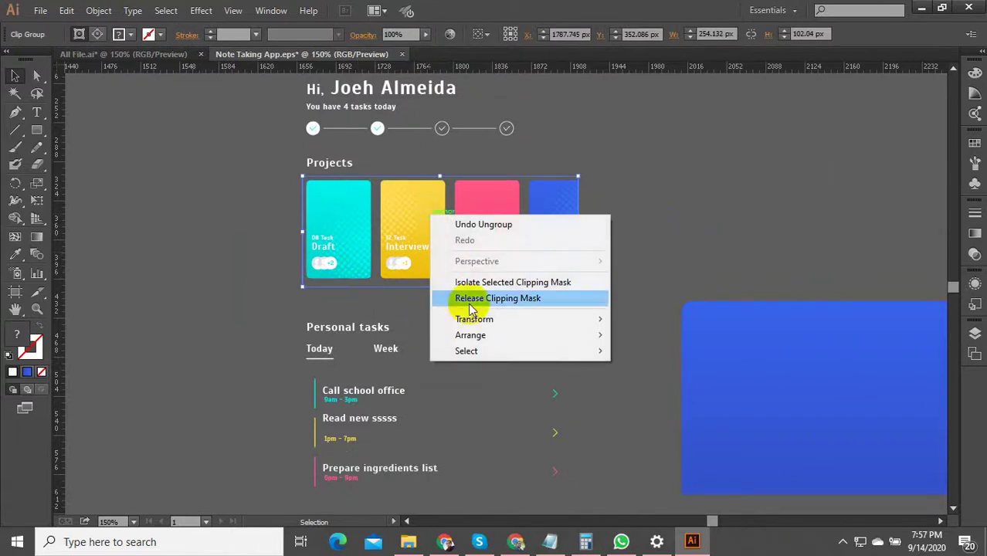
pyautogui.click(469, 300)
pyautogui.click(489, 308)
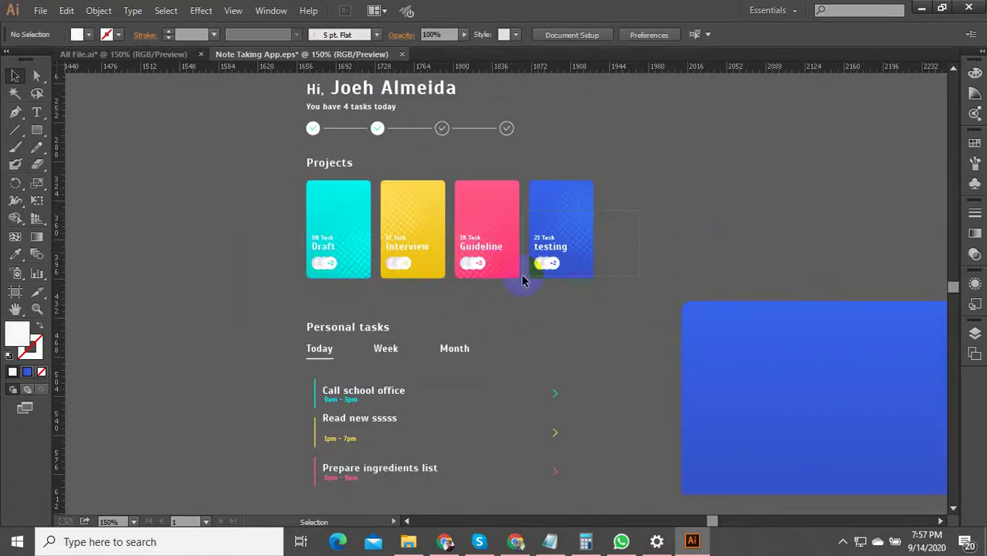
# - Select the four project cards together with their mask rectangle and make a clipping mask from them
pyautogui.moveTo(523, 281); pyautogui.dragTo(645, 236)
pyautogui.moveTo(587, 153); pyautogui.dragTo(556, 183)
pyautogui.keyDown('shift'); pyautogui.click(326, 264); pyautogui.keyUp('shift')
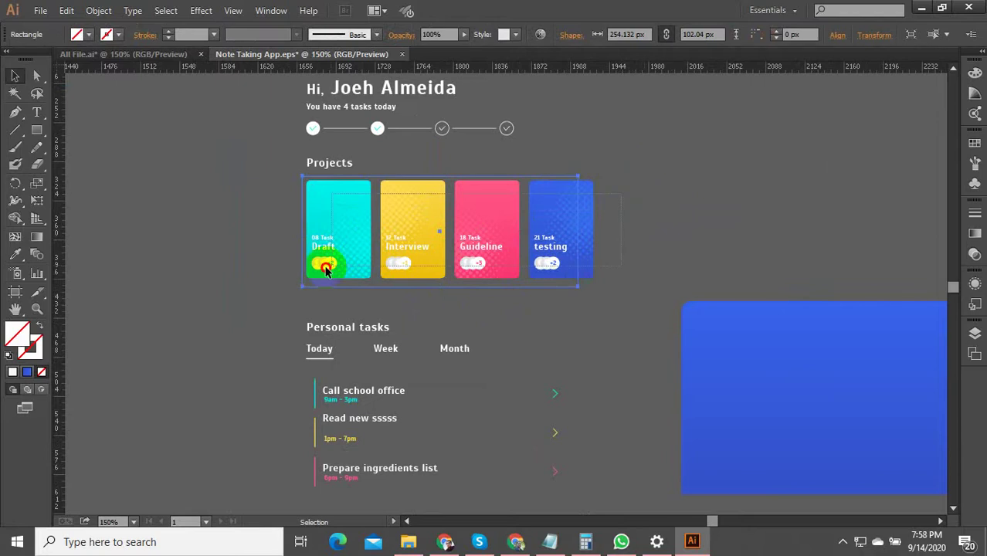
pyautogui.rightClick(373, 199)
pyautogui.click(413, 280)
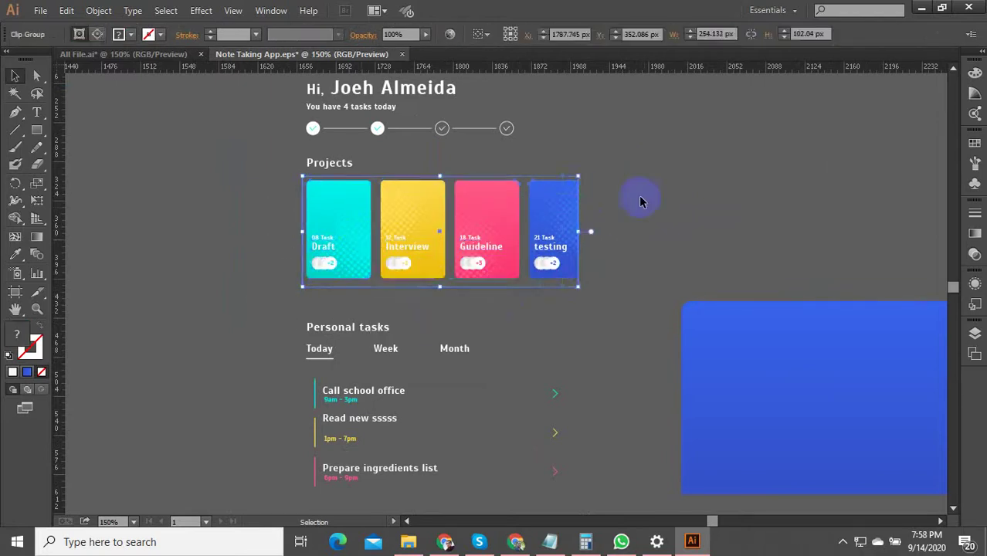
pyautogui.click(596, 223)
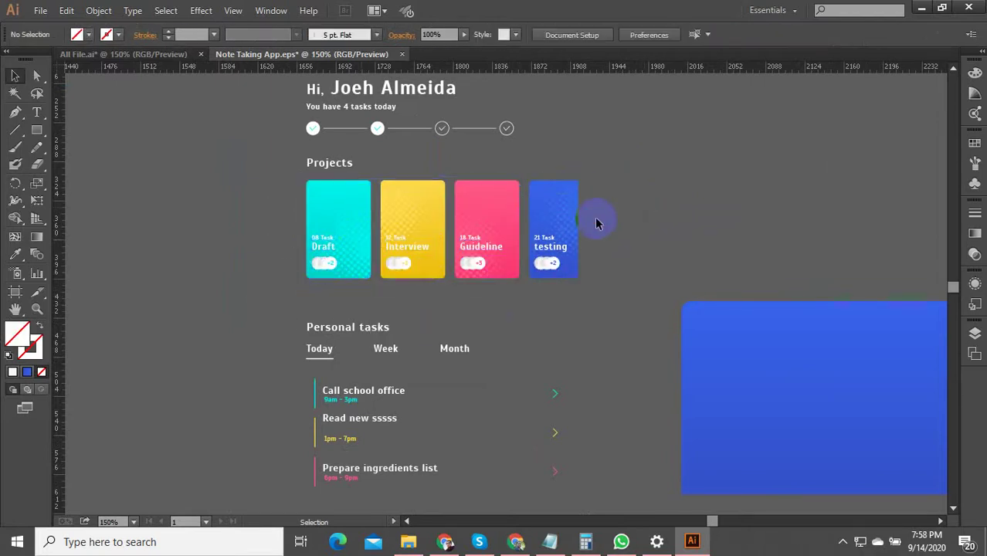
# - Undo the last clipping mask on the copied project cards and select the mask rectangle
pyautogui.hotkey('ctrl', 'z')
pyautogui.click(647, 190)
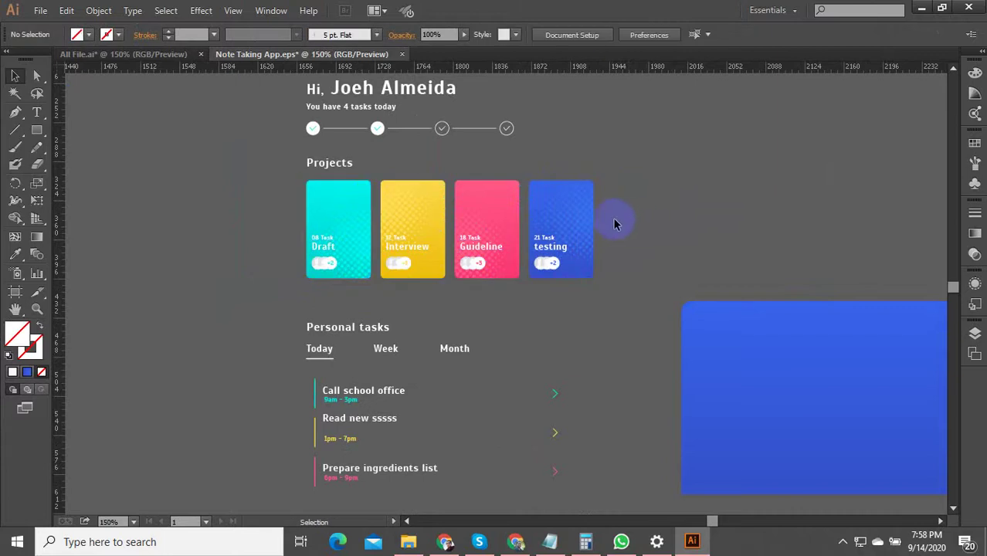
pyautogui.scroll(2, 579, 211)
pyautogui.click(576, 213)
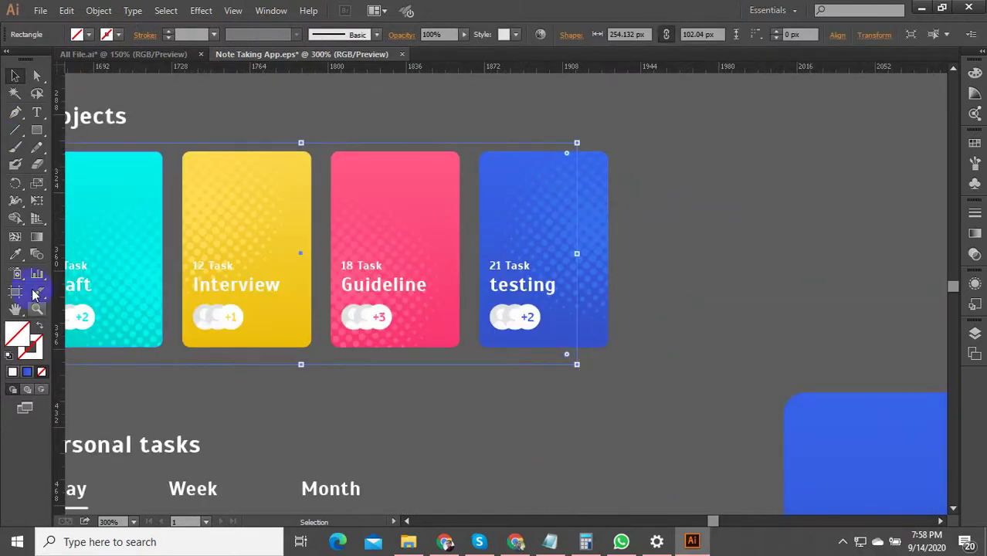
# - Select the copied project cards together with their mask rectangle and try to make a clipping mask from them
pyautogui.scroll(-2, 377, 220)
pyautogui.moveTo(511, 210); pyautogui.dragTo(369, 325)
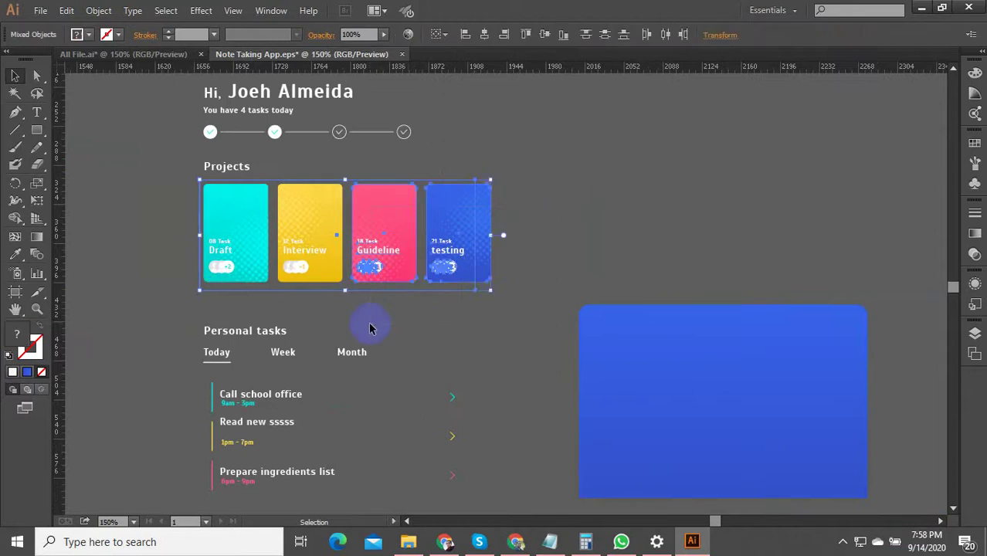
pyautogui.rightClick(454, 255)
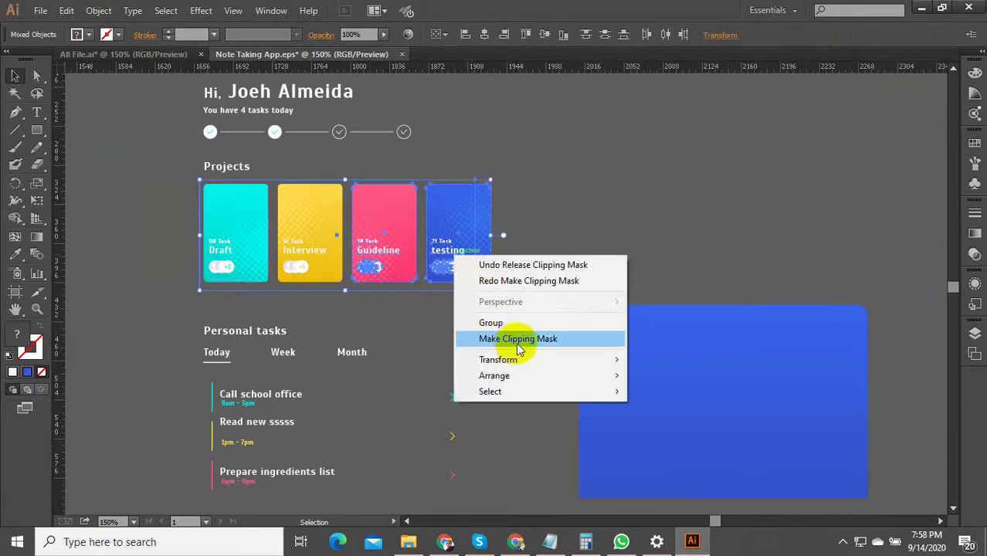
pyautogui.click(518, 340)
# - Pull the halftone patterns and the blue background off the copied testing card and place them beside it
pyautogui.click(479, 217)
pyautogui.moveTo(478, 217); pyautogui.dragTo(572, 220)
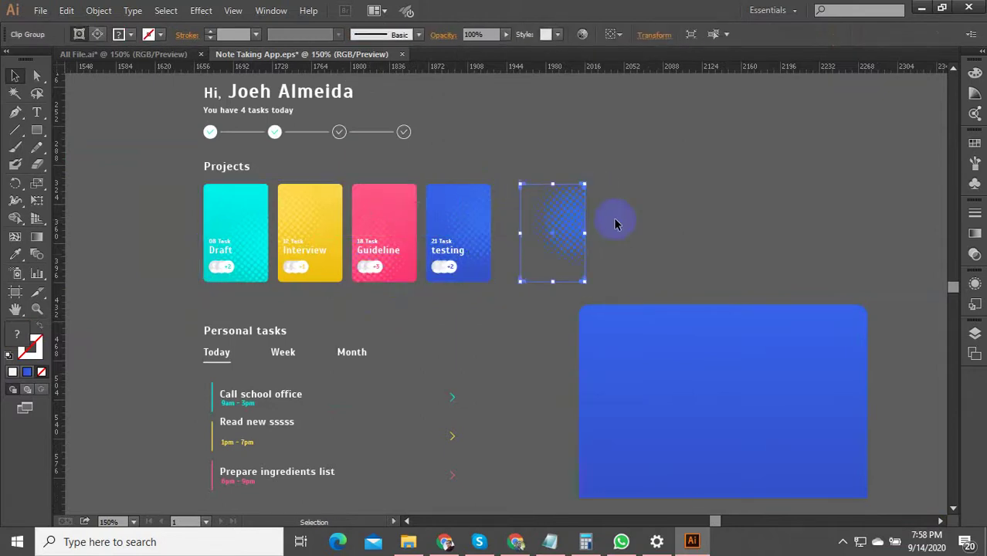
pyautogui.click(615, 222)
pyautogui.scroll(1, 615, 223)
pyautogui.click(431, 216)
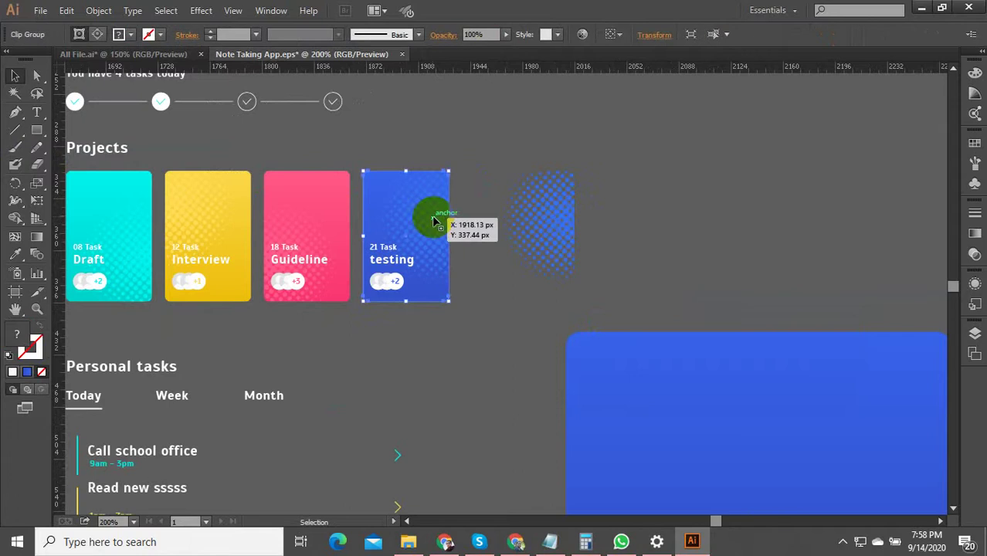
pyautogui.click(533, 220)
pyautogui.moveTo(421, 228); pyautogui.dragTo(530, 222)
pyautogui.moveTo(412, 218); pyautogui.dragTo(669, 222)
pyautogui.click(509, 292)
# - Ungroup the testing card's text and avatars, and shift the row of avatar circles on its own
pyautogui.scroll(2, 404, 288)
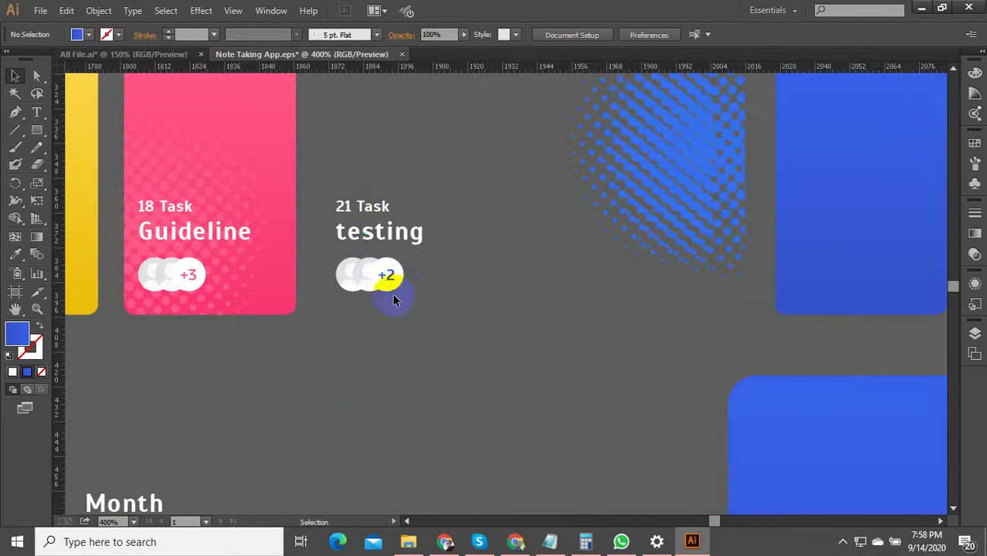
pyautogui.click(383, 284)
pyautogui.rightClick(397, 269)
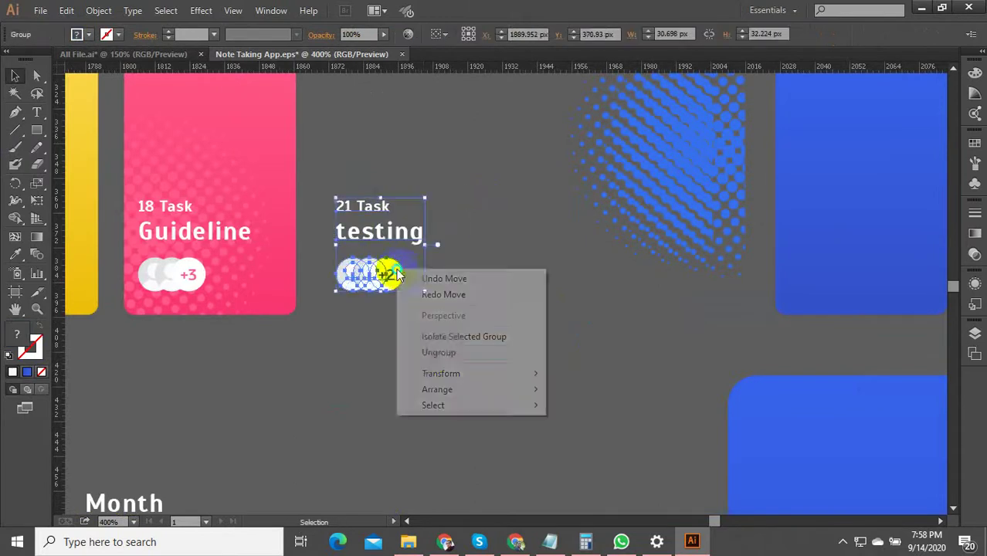
pyautogui.click(433, 353)
pyautogui.click(397, 293)
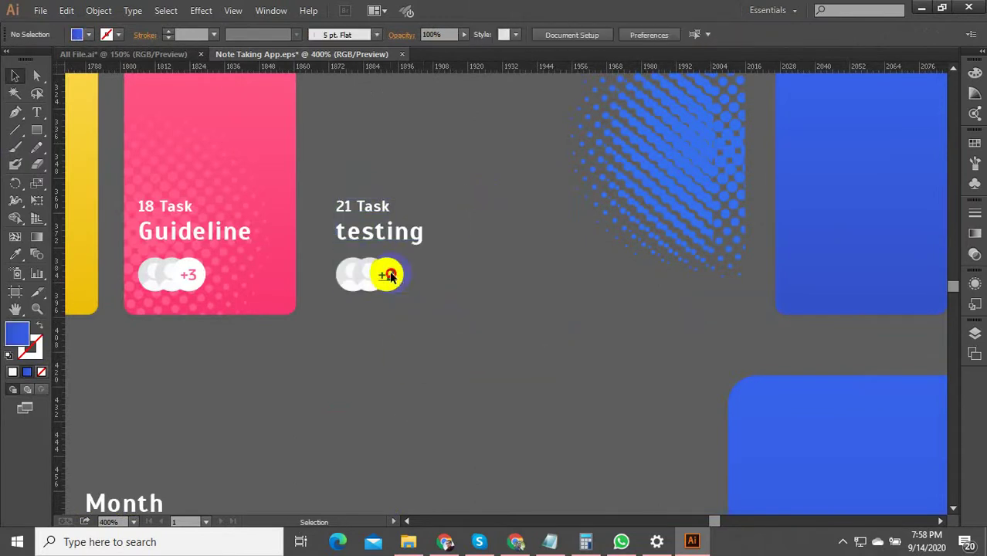
pyautogui.moveTo(390, 277); pyautogui.dragTo(435, 274)
# - Ungroup the testing card's avatar circles and spread the individual circles apart
pyautogui.rightClick(417, 274)
pyautogui.click(452, 369)
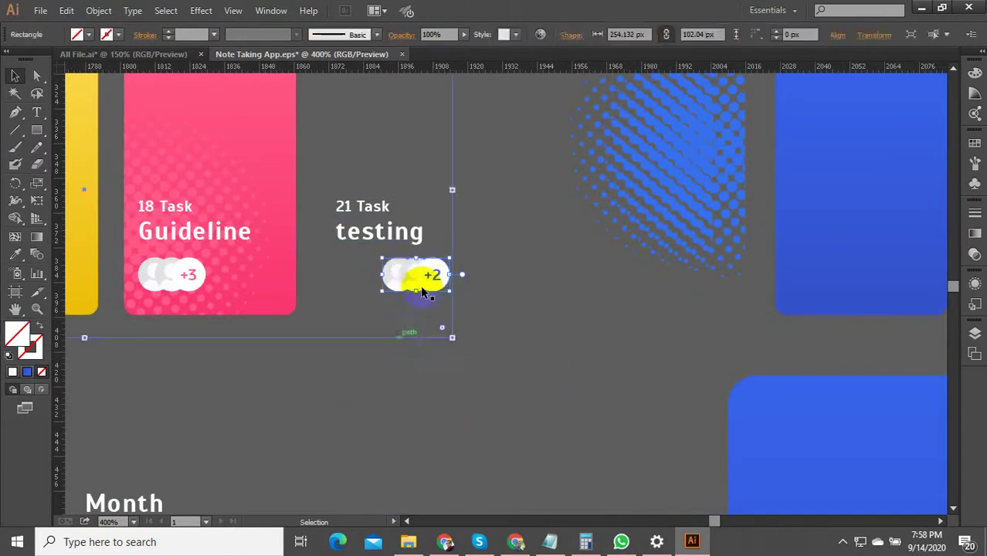
pyautogui.click(418, 277)
pyautogui.rightClick(419, 276)
pyautogui.click(464, 358)
pyautogui.click(410, 338)
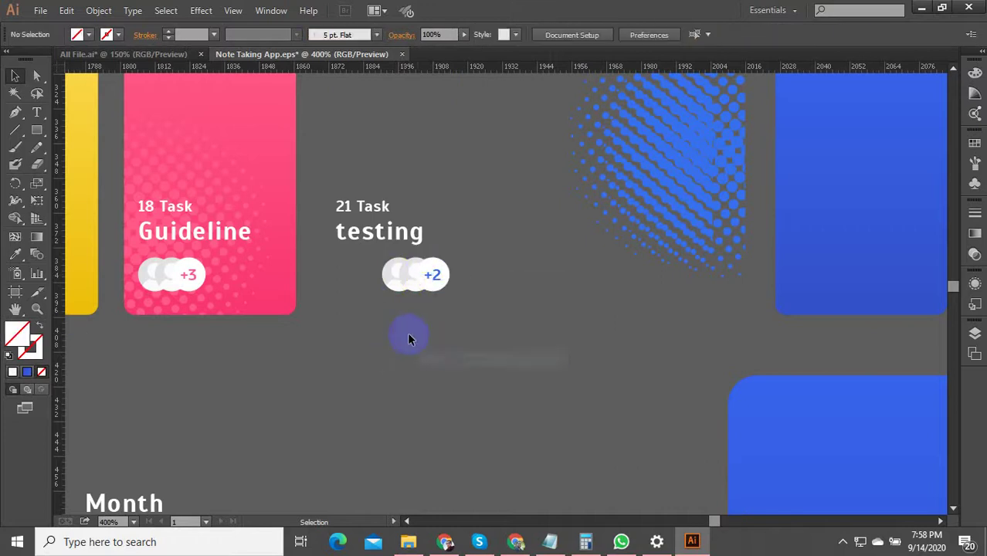
pyautogui.moveTo(434, 277); pyautogui.dragTo(388, 334)
# - Check the third and fourth check-mark circles of the copied progress line by selecting each one
pyautogui.scroll(-4, 453, 343)
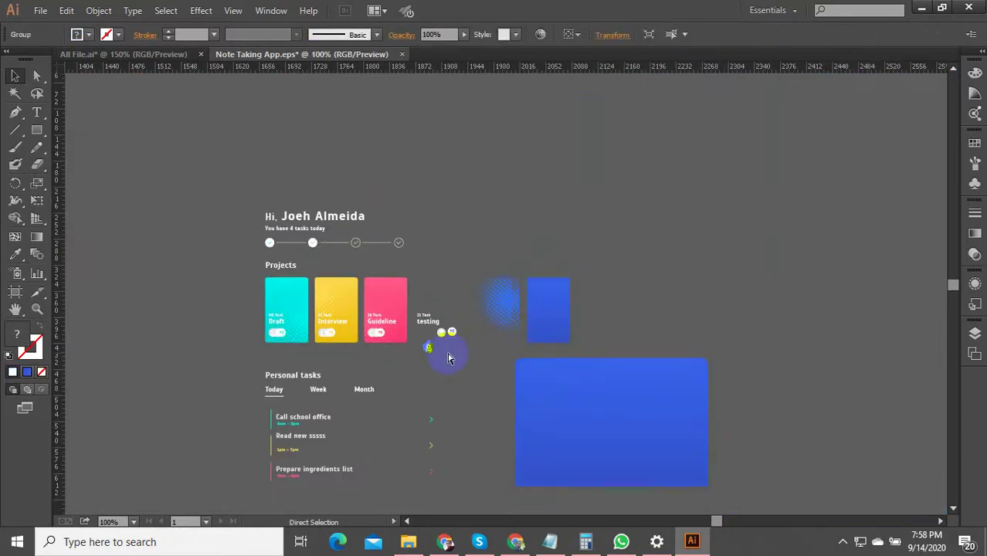
pyautogui.scroll(3, 350, 249)
pyautogui.click(359, 232)
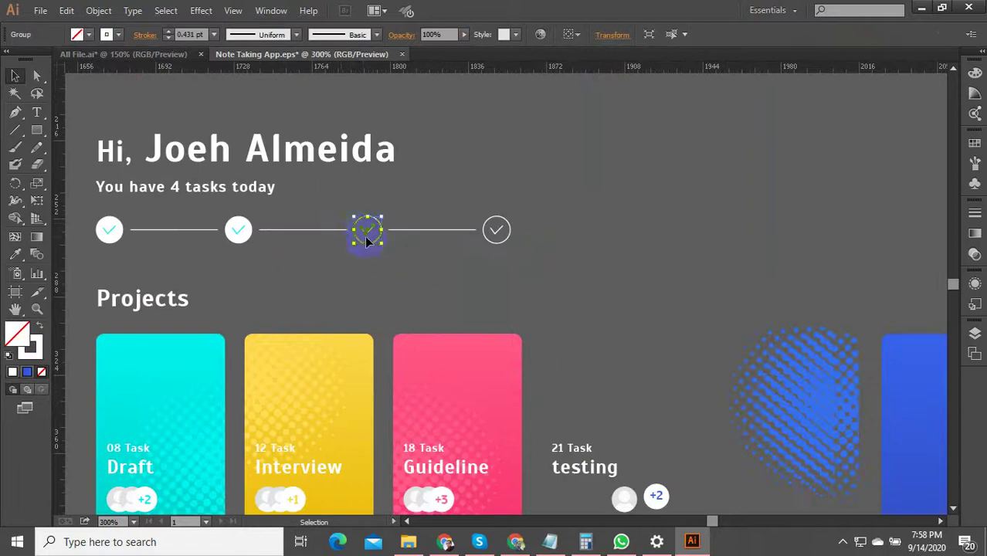
pyautogui.click(493, 231)
pyautogui.scroll(2, 381, 236)
pyautogui.scroll(-5, 523, 221)
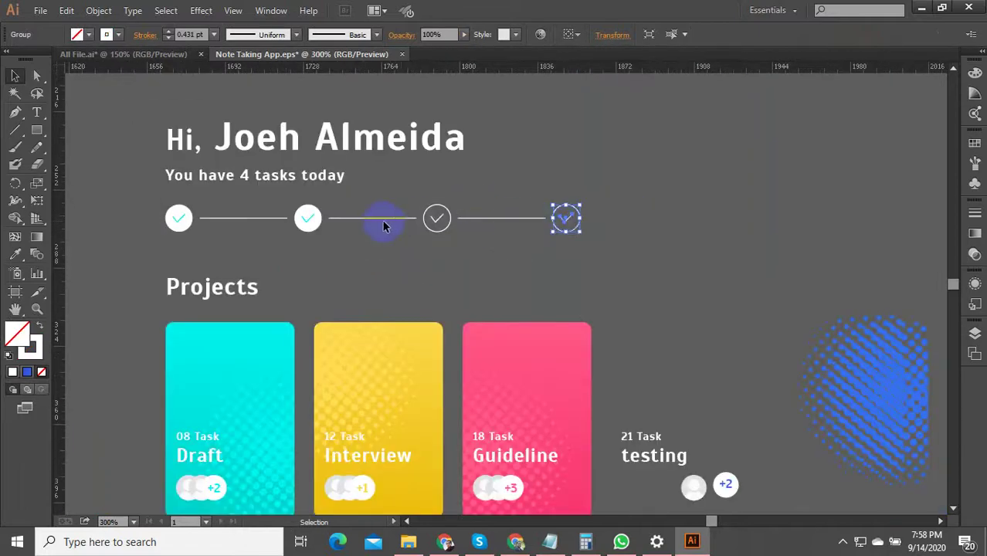
# - Select all the copied dashboard elements beside the artboard and delete them
pyautogui.moveTo(837, 479); pyautogui.dragTo(282, 133)
pyautogui.scroll(-2, 476, 189)
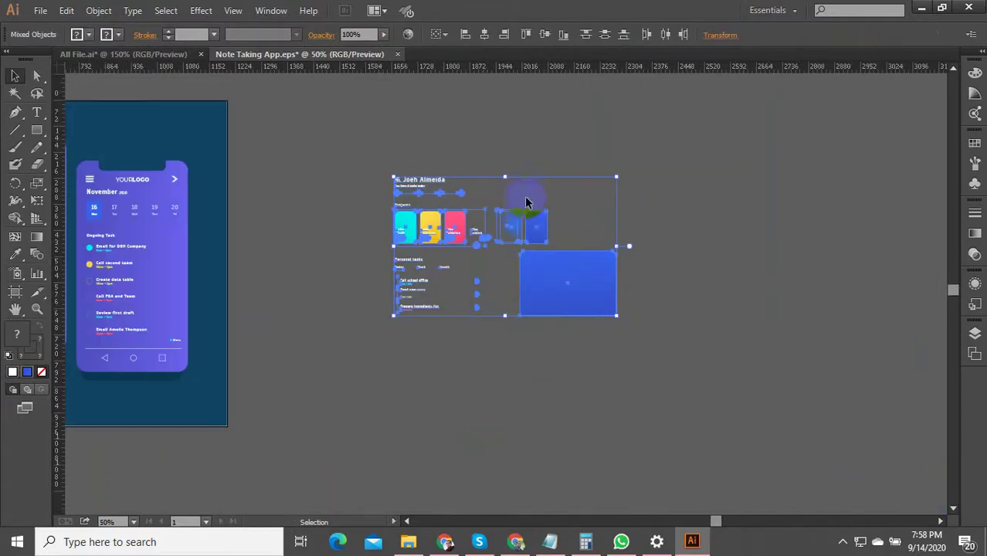
pyautogui.press('Delete')
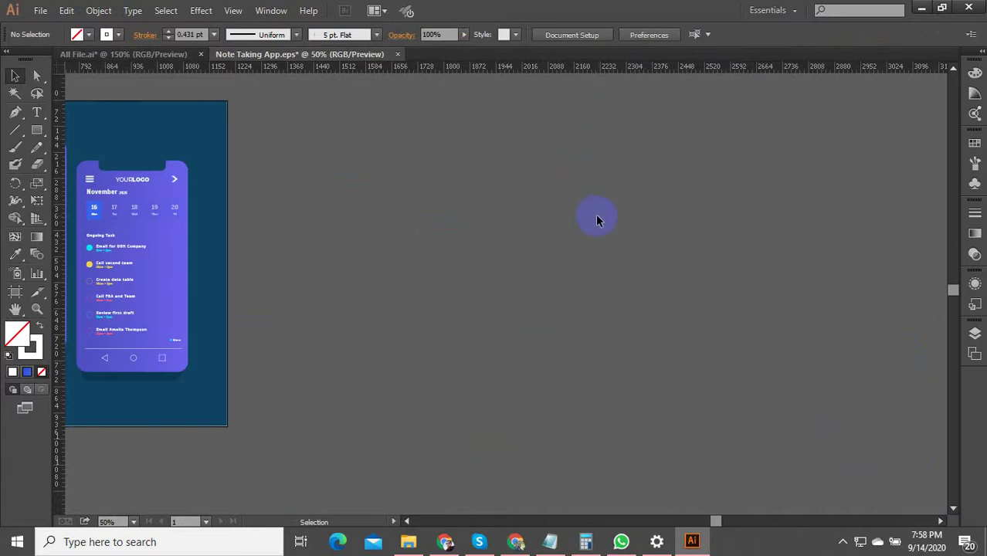
# - Examine the three phone screens up close, including the logos, project cards, calendar and task lists
pyautogui.scroll(-3, 596, 214)
pyautogui.scroll(2, 356, 240)
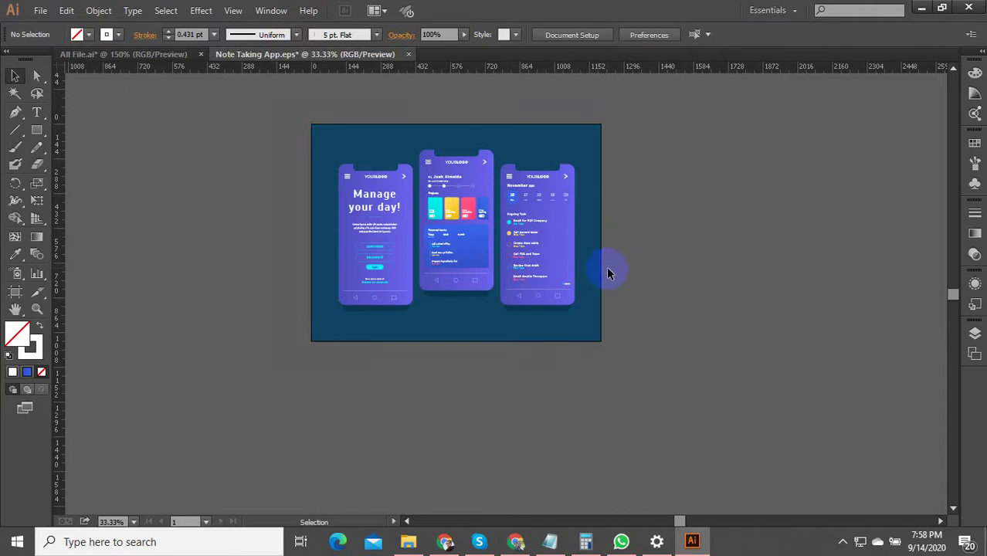
pyautogui.scroll(3, 476, 222)
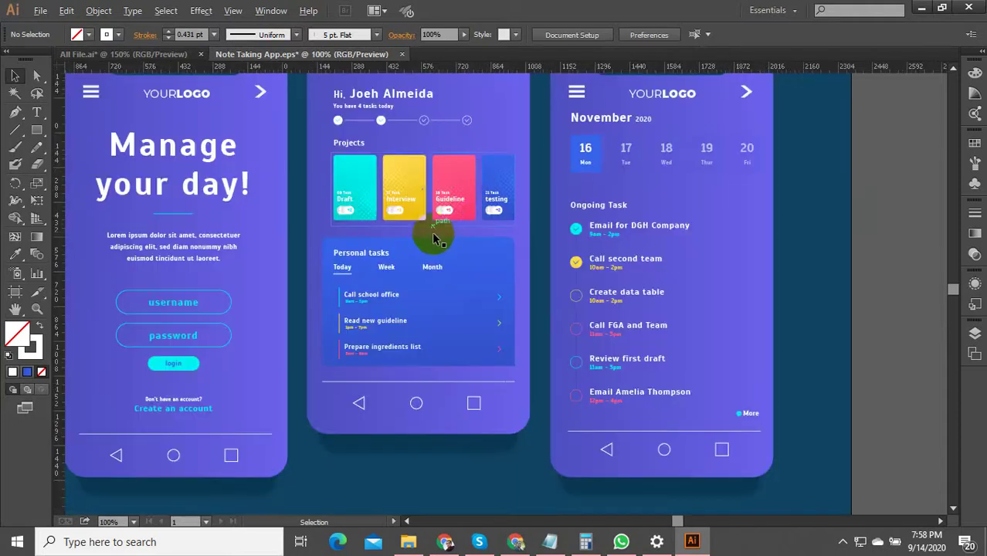
pyautogui.scroll(-3, 432, 234)
pyautogui.scroll(3, 495, 197)
pyautogui.scroll(1, 560, 233)
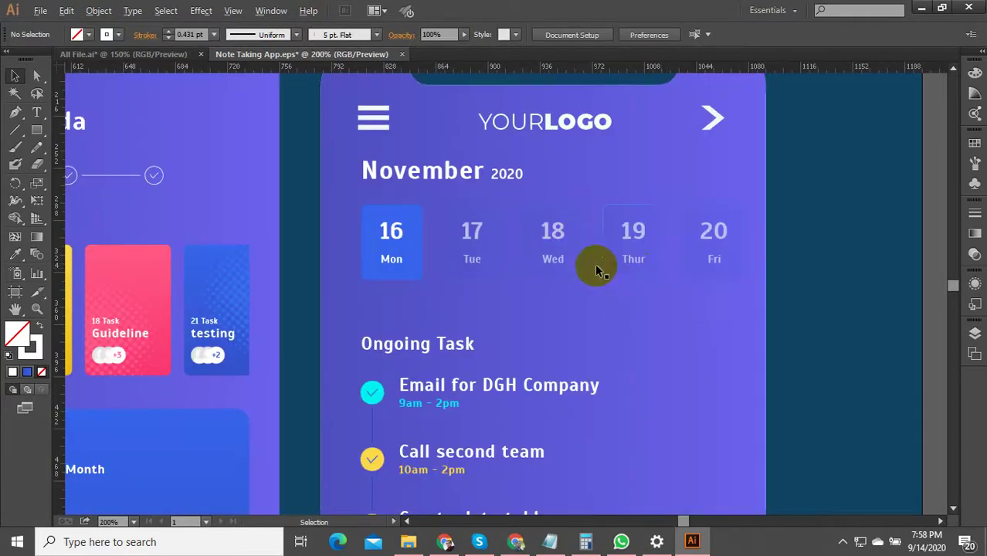
pyautogui.scroll(-4, 595, 265)
pyautogui.scroll(4, 595, 261)
pyautogui.scroll(2, 551, 172)
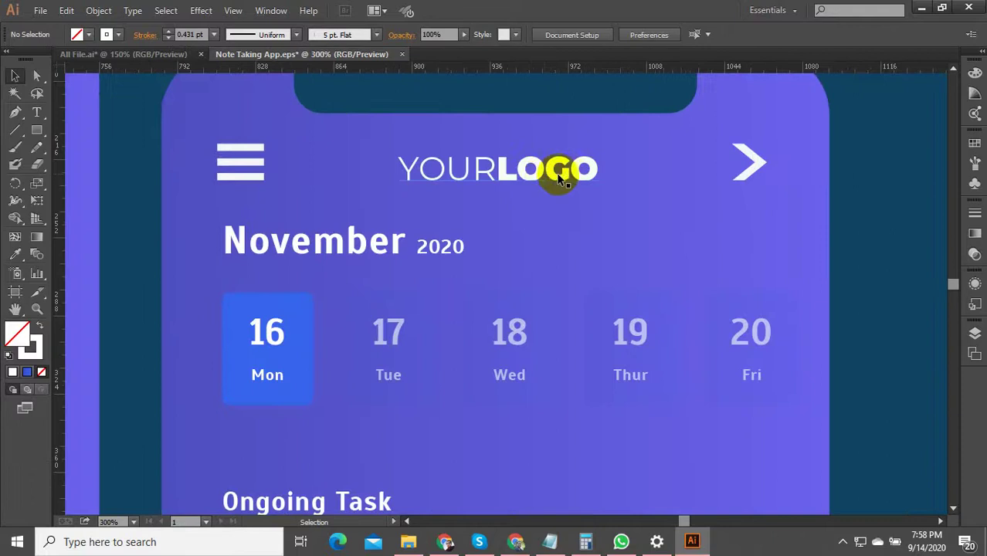
pyautogui.scroll(-2, 544, 183)
pyautogui.scroll(-2, 543, 179)
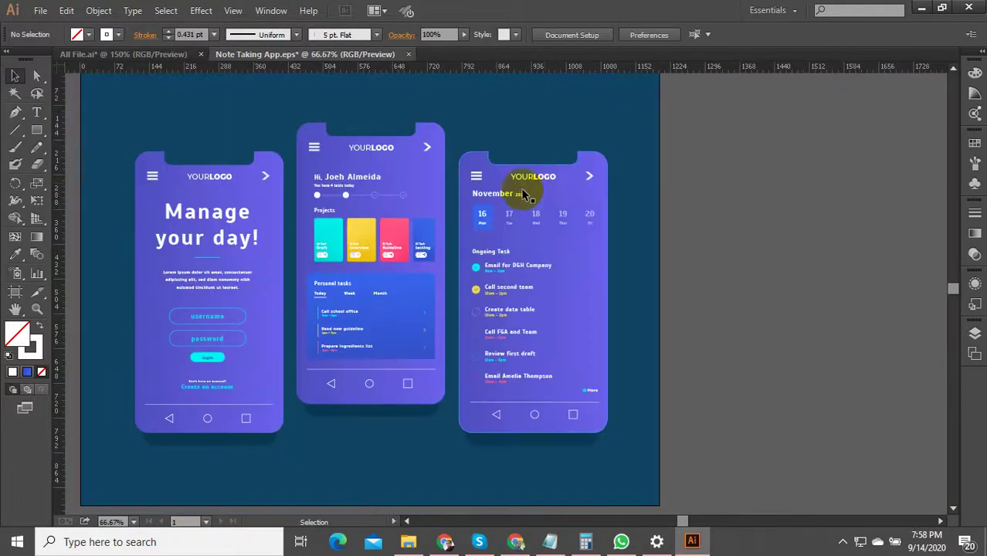
pyautogui.scroll(2, 381, 155)
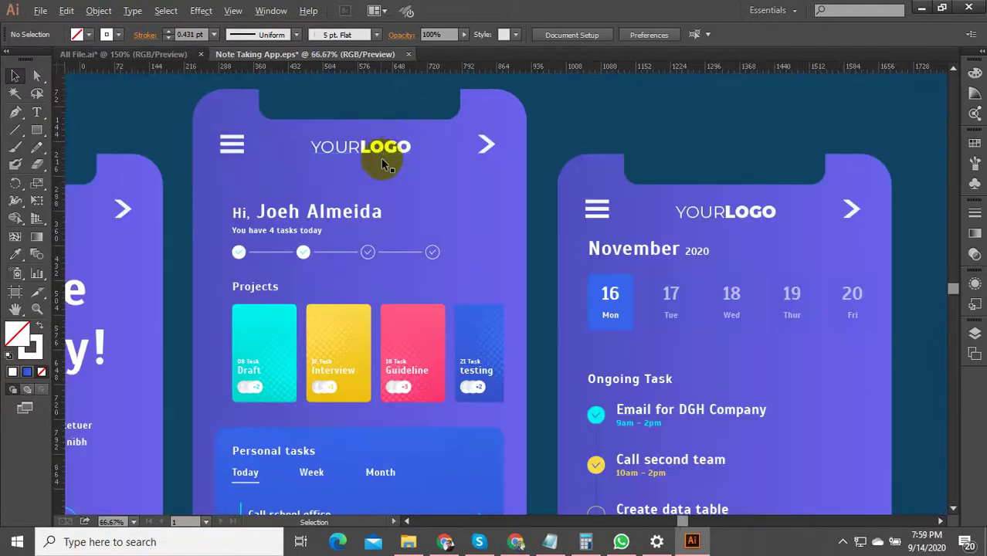
pyautogui.scroll(-2, 382, 158)
pyautogui.scroll(2, 264, 412)
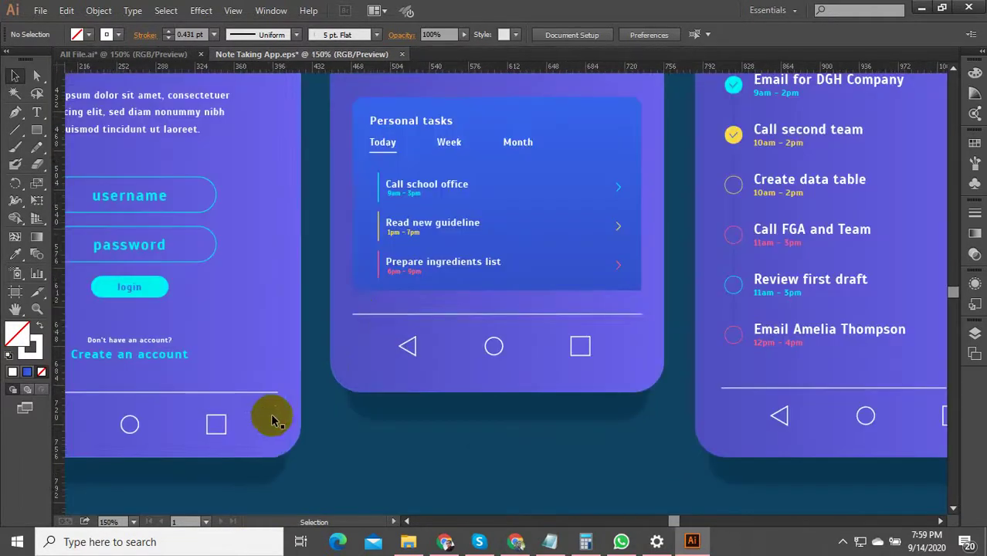
pyautogui.scroll(-2, 386, 315)
pyautogui.scroll(-2, 384, 315)
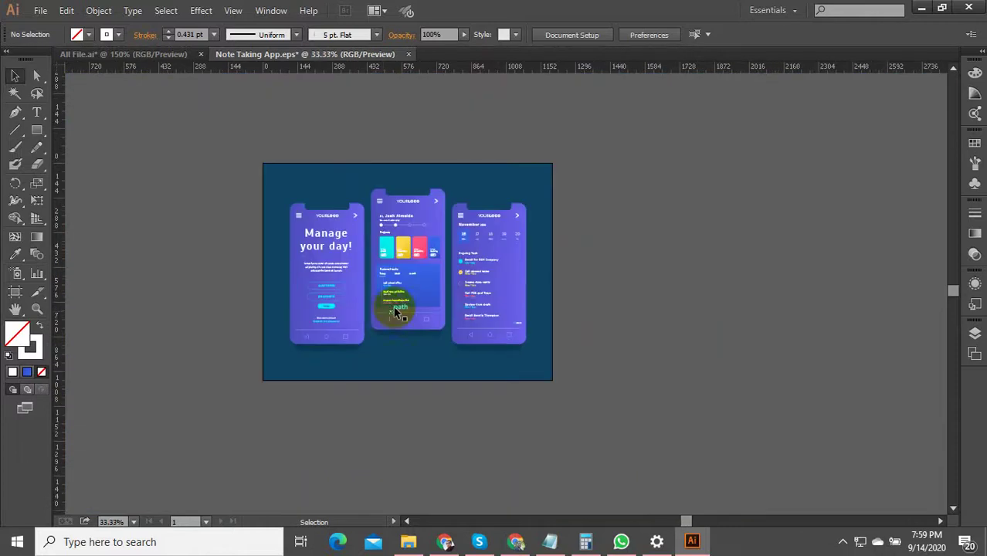
# - Select everything on and around the artboard to check for stray objects, and clear the selection
pyautogui.scroll(-2, 414, 359)
pyautogui.scroll(-4, 485, 384)
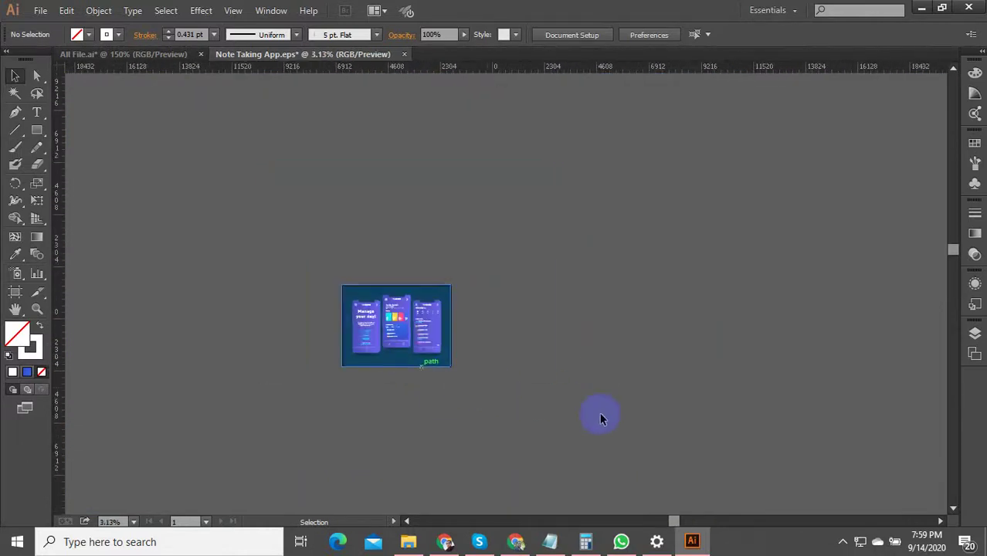
pyautogui.moveTo(646, 422); pyautogui.dragTo(267, 227)
pyautogui.click(566, 426)
pyautogui.scroll(4, 548, 320)
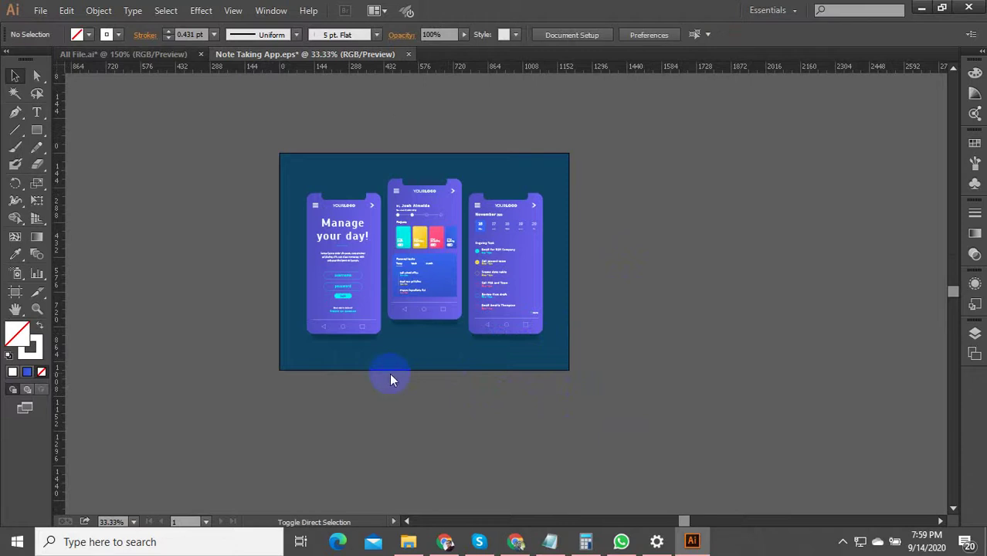
# - Save the document as a new Illustrator EPS file named Note Taking App 1 with the shown EPS options
pyautogui.hotkey('ctrl', 'shift', 's')
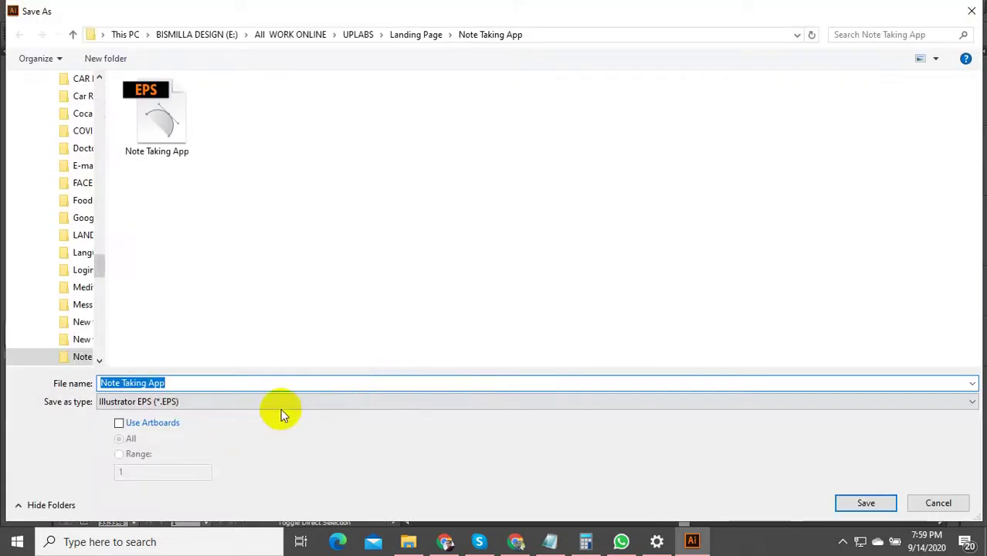
pyautogui.click(206, 384)
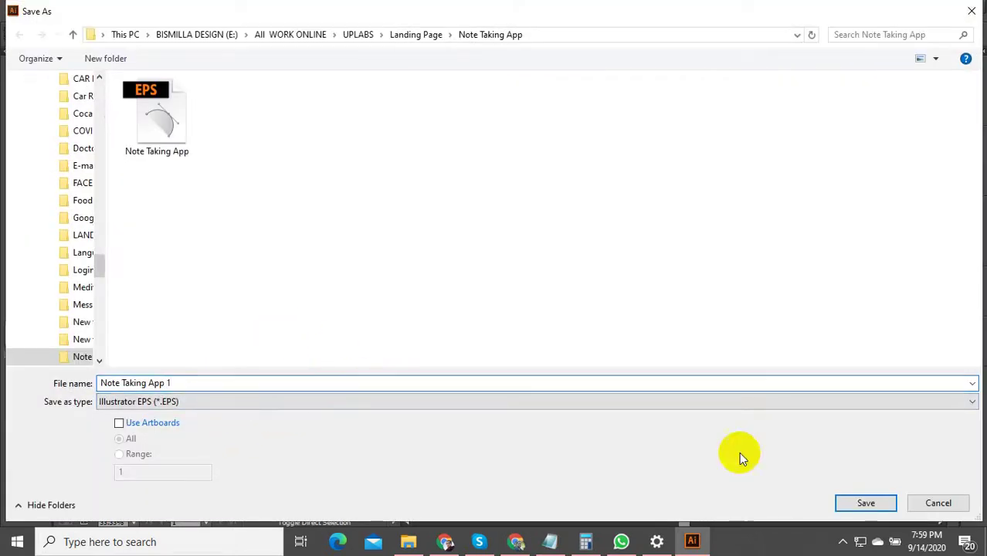
pyautogui.click(867, 503)
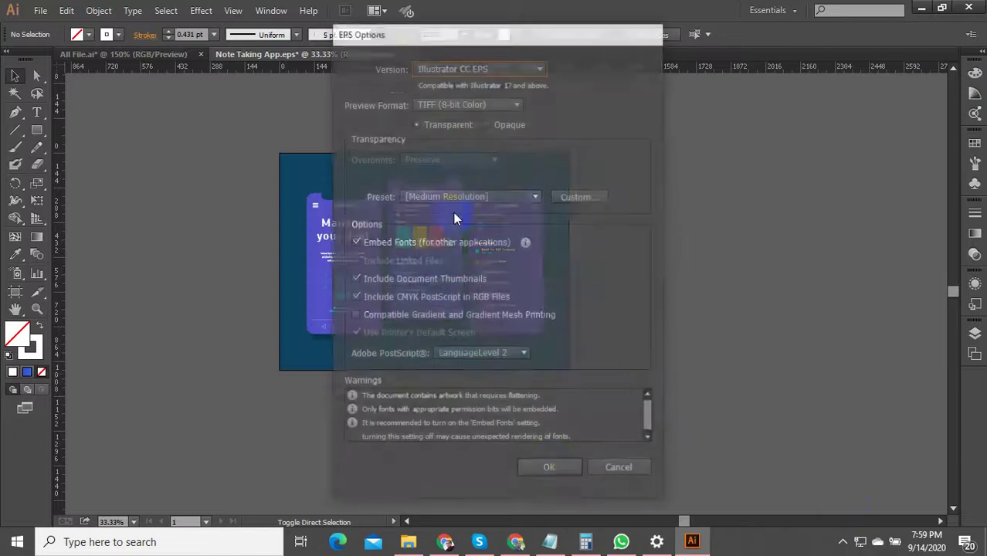
pyautogui.click(557, 480)
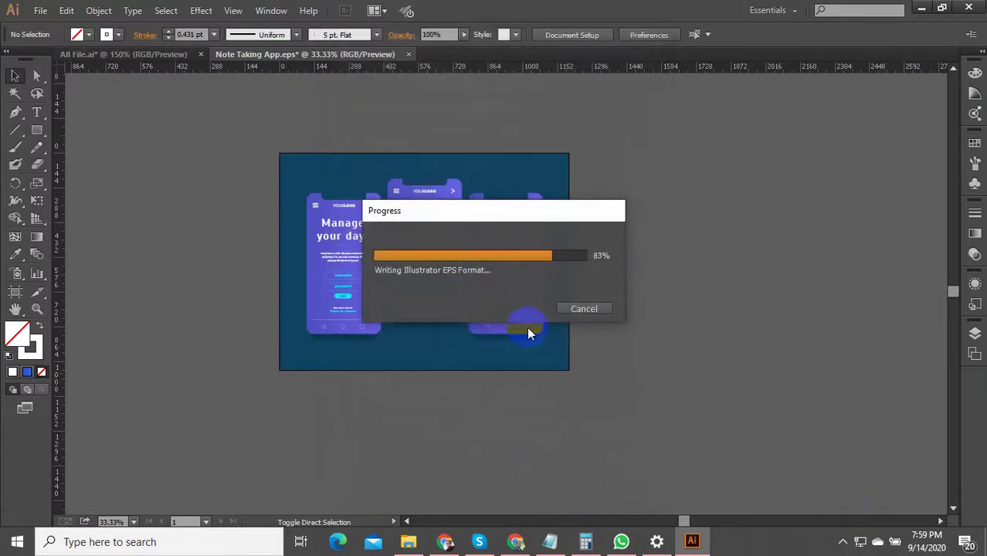
# - Export the artboard for web with the JPEG High preset at 1200 × 900 px as Note-Taking-App-1
pyautogui.hotkey('ctrl', 'alt', 'shift', 's')
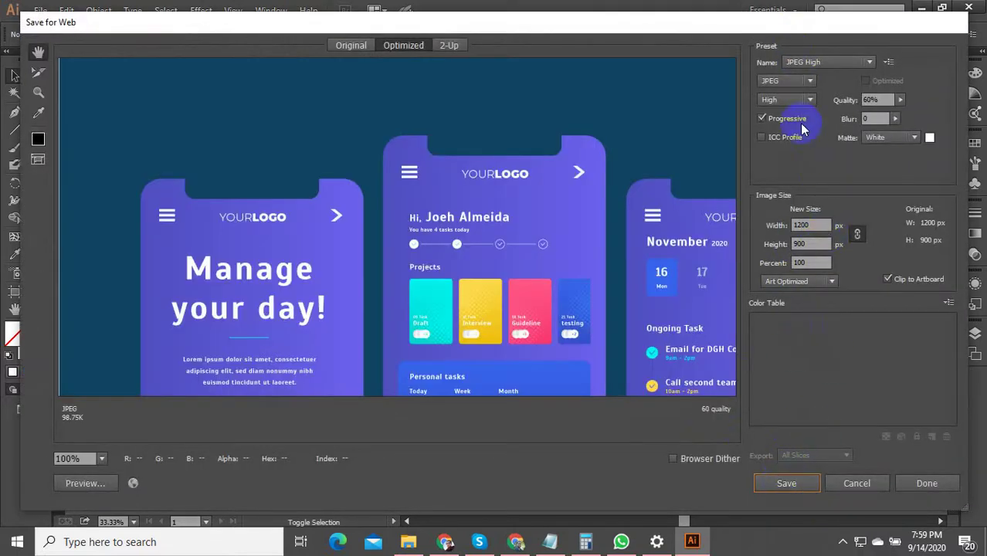
pyautogui.click(814, 63)
pyautogui.click(768, 131)
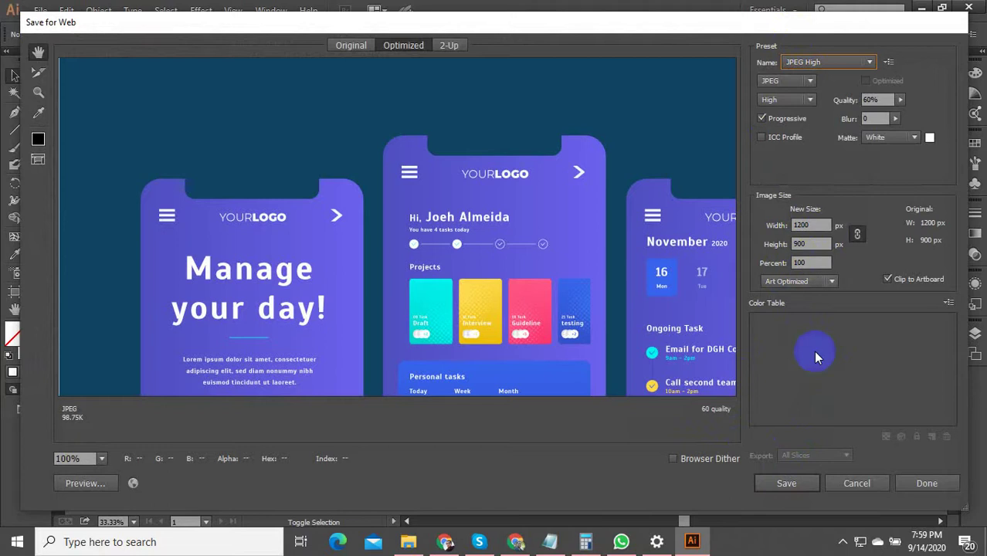
pyautogui.click(786, 483)
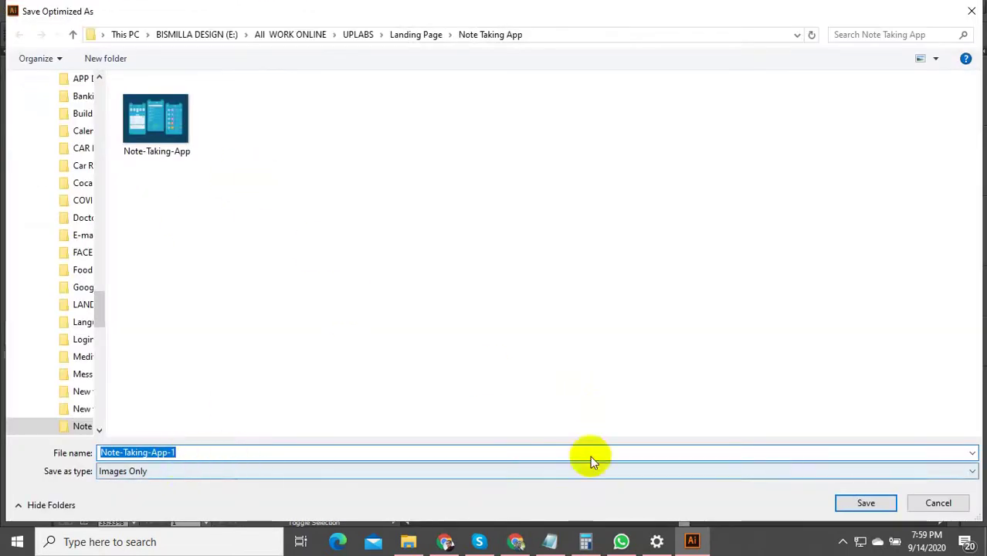
pyautogui.click(869, 502)
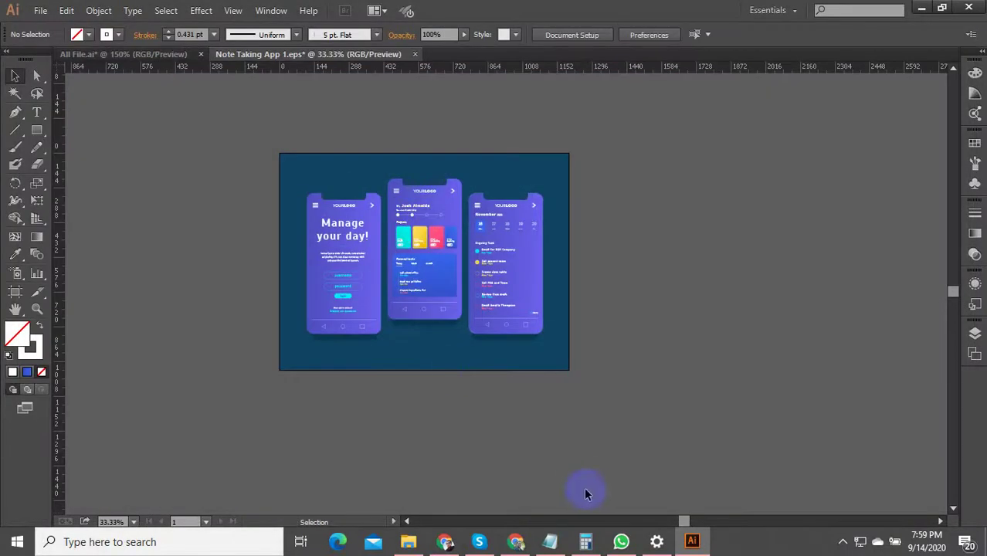
pyautogui.click(843, 542)
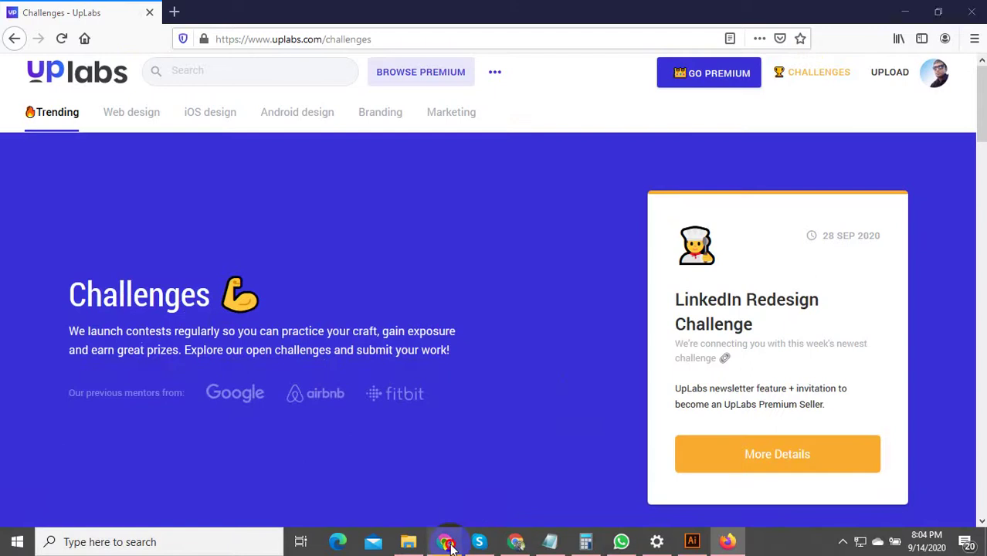
# - Switch to Chrome and view the sales page of the UpLabs profile
pyautogui.click(448, 543)
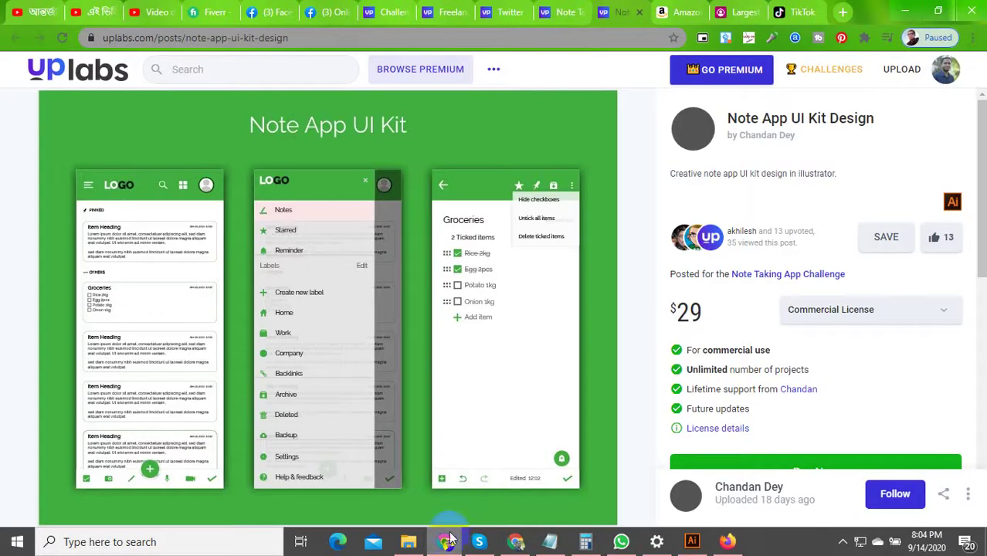
pyautogui.click(430, 9)
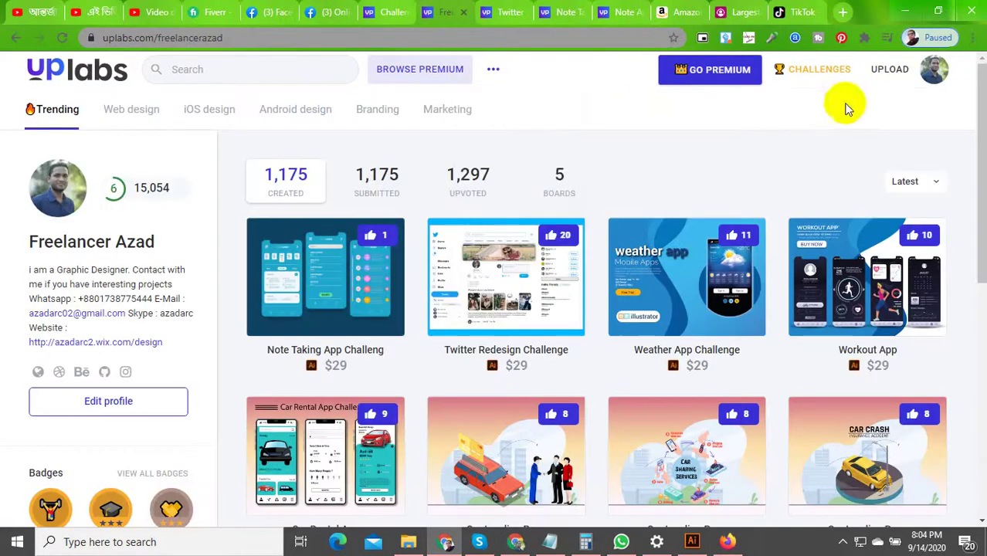
pyautogui.click(934, 71)
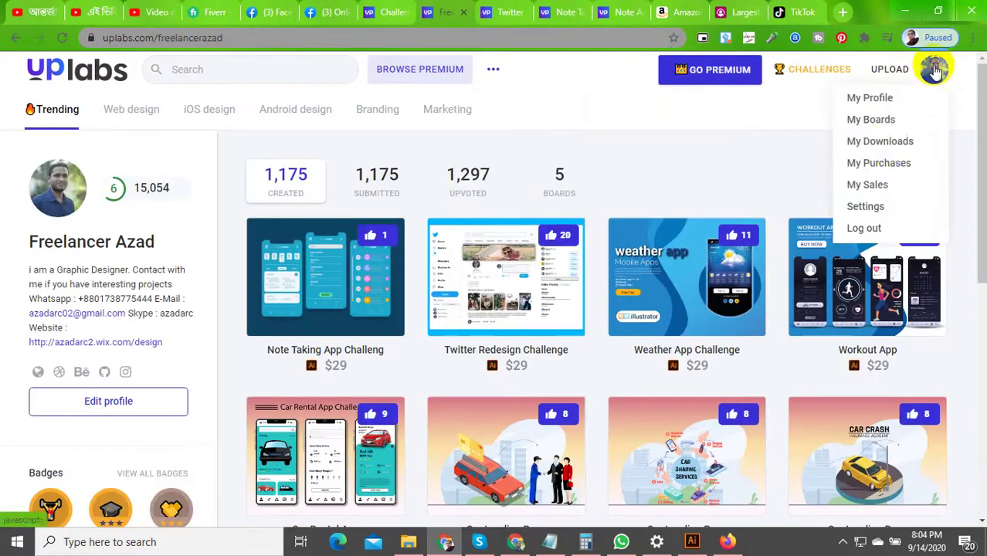
pyautogui.click(873, 185)
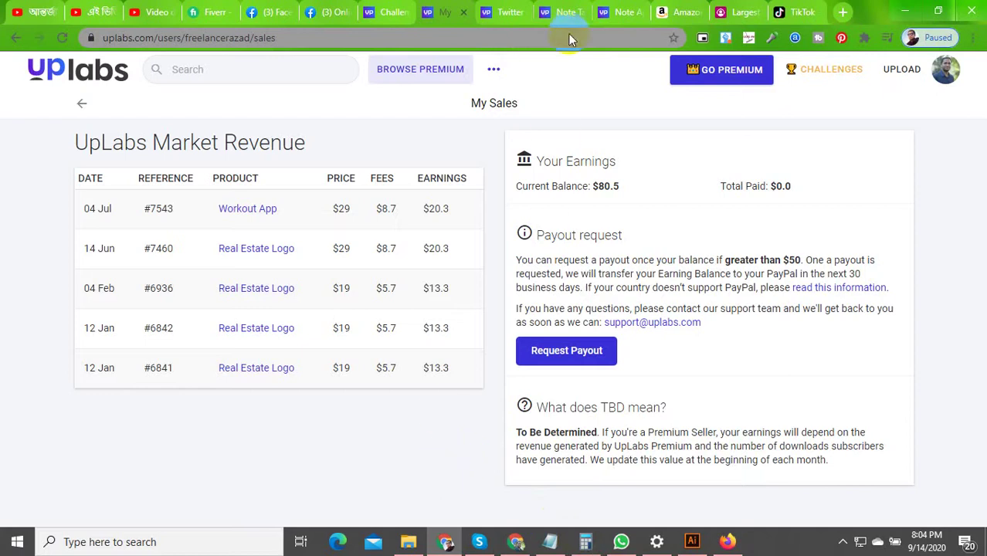
# - Switch to Firefox and open the Note Taking App Challenge from the active UpLabs challenges
pyautogui.click(728, 541)
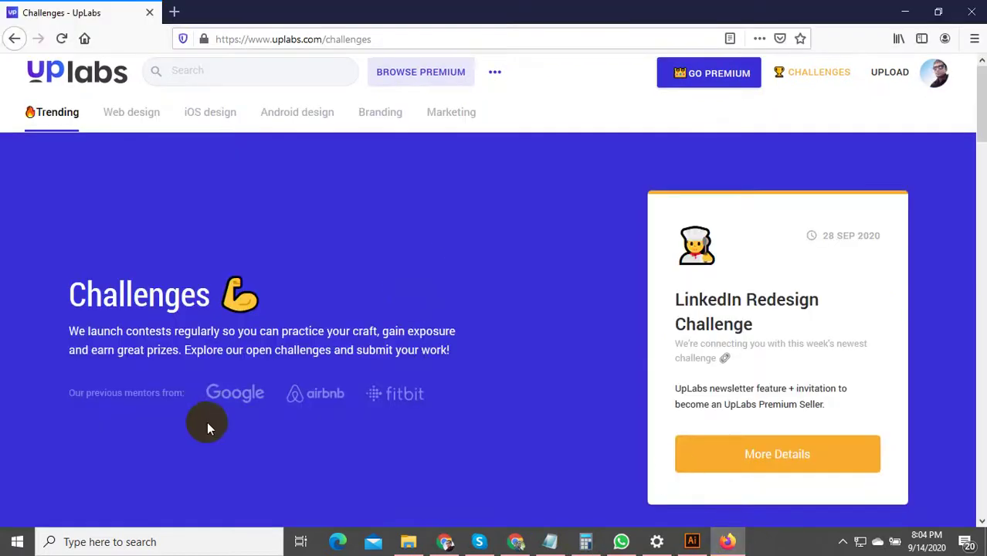
pyautogui.scroll(-7, 209, 426)
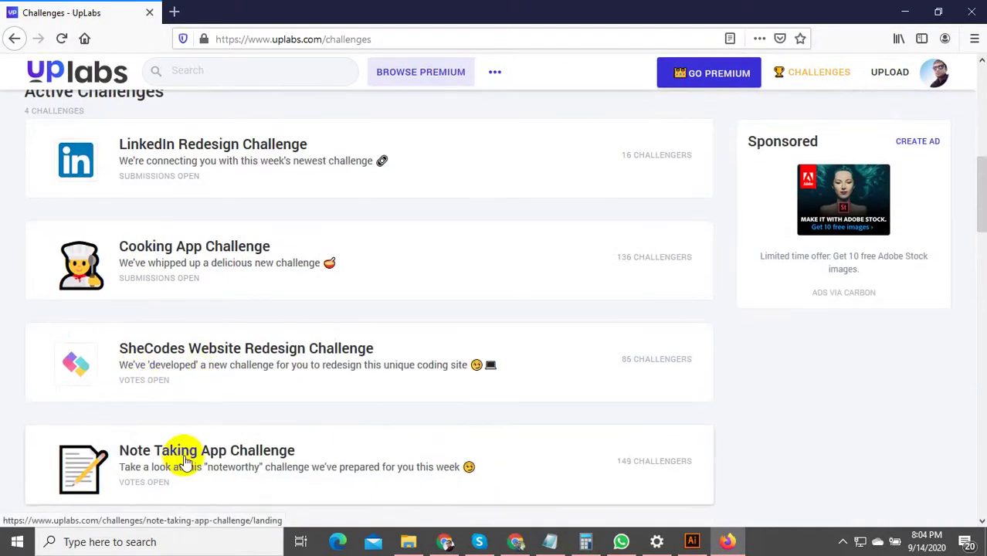
pyautogui.click(178, 458)
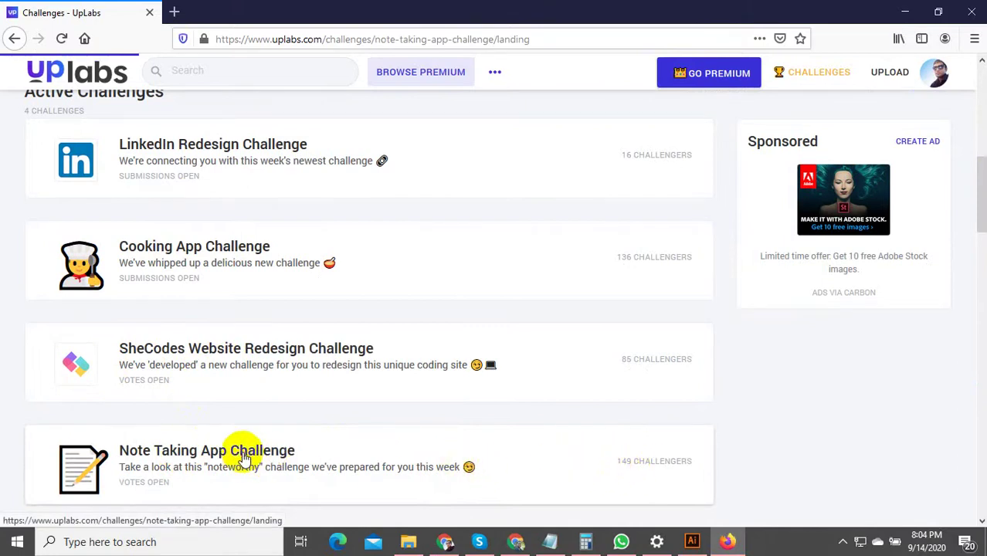
# - Look through the designs submitted to the Note Taking App Challenge and return to the challenge heading
pyautogui.scroll(-5, 385, 397)
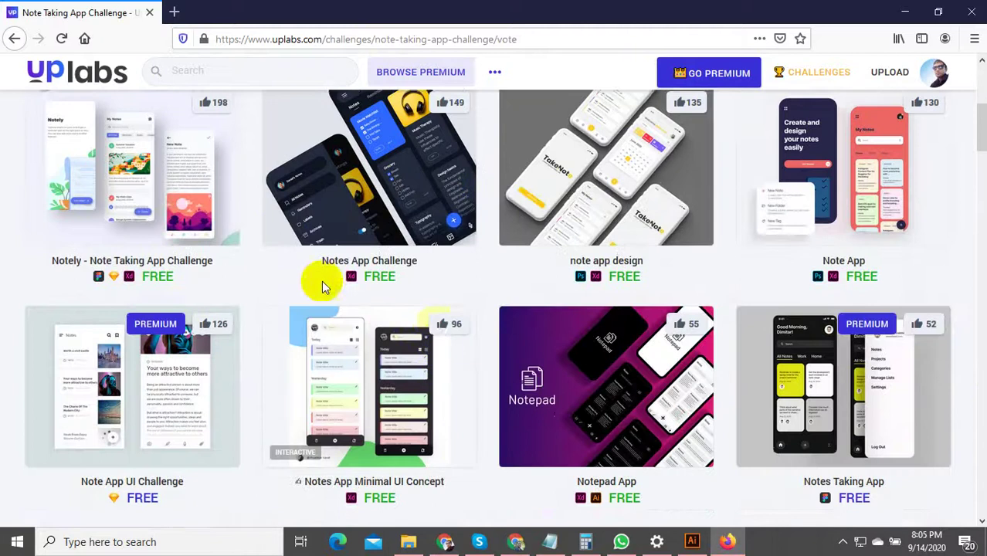
pyautogui.scroll(-15, 324, 287)
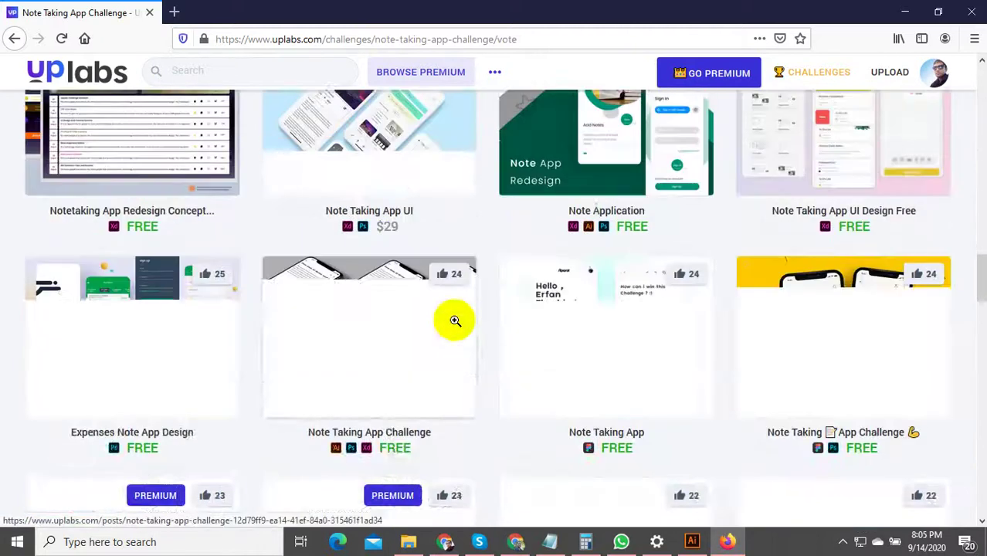
pyautogui.scroll(-10, 496, 320)
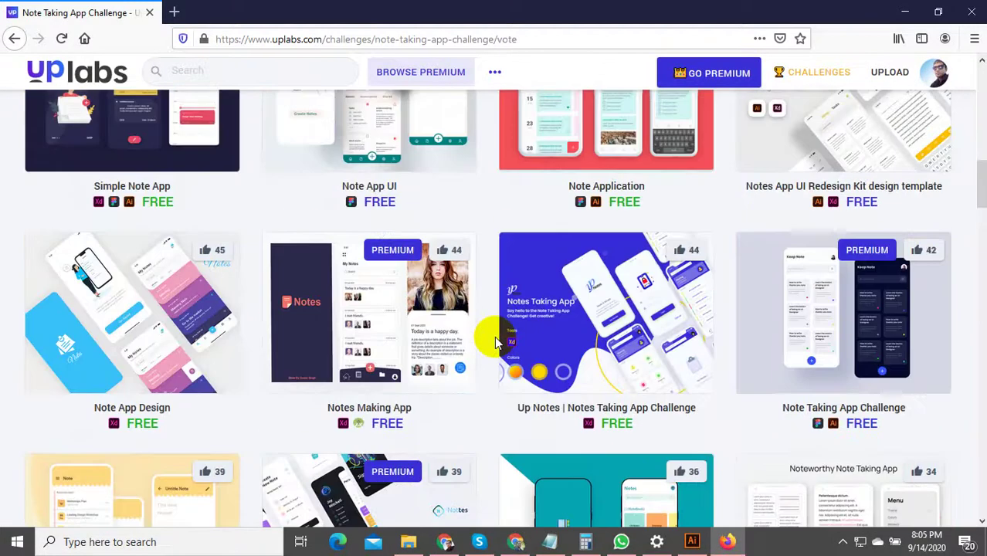
pyautogui.scroll(-15, 496, 340)
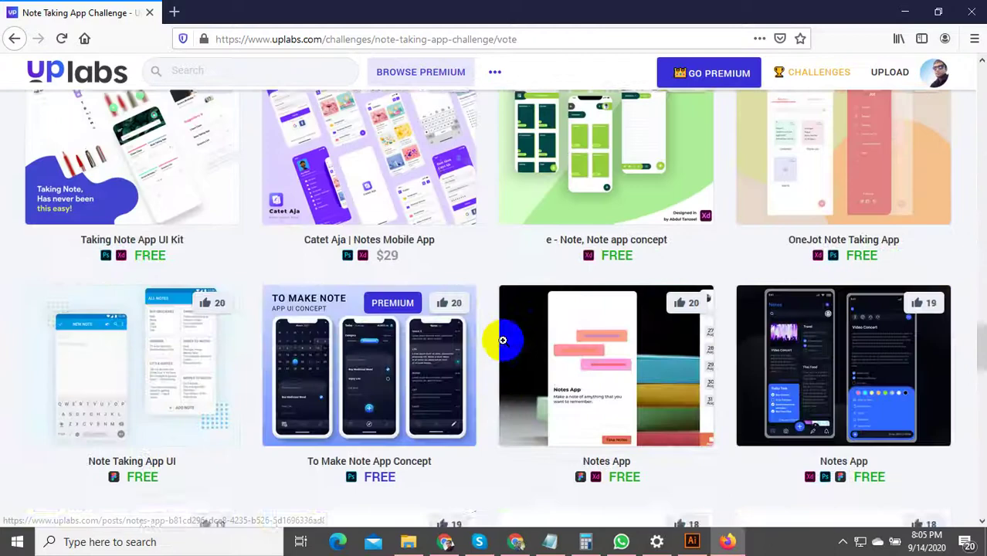
pyautogui.scroll(-12, 502, 340)
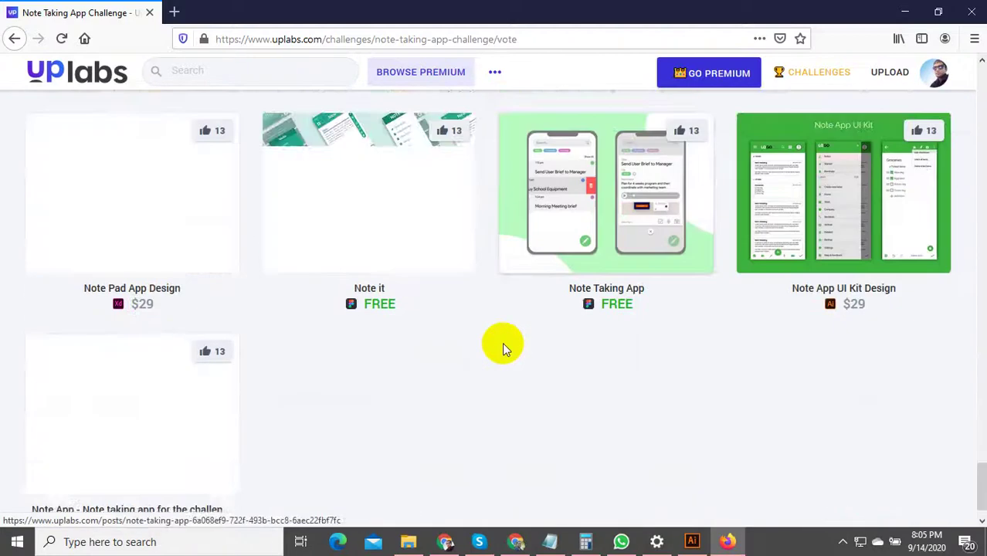
pyautogui.scroll(-1, 502, 342)
pyautogui.scroll(20, 506, 347)
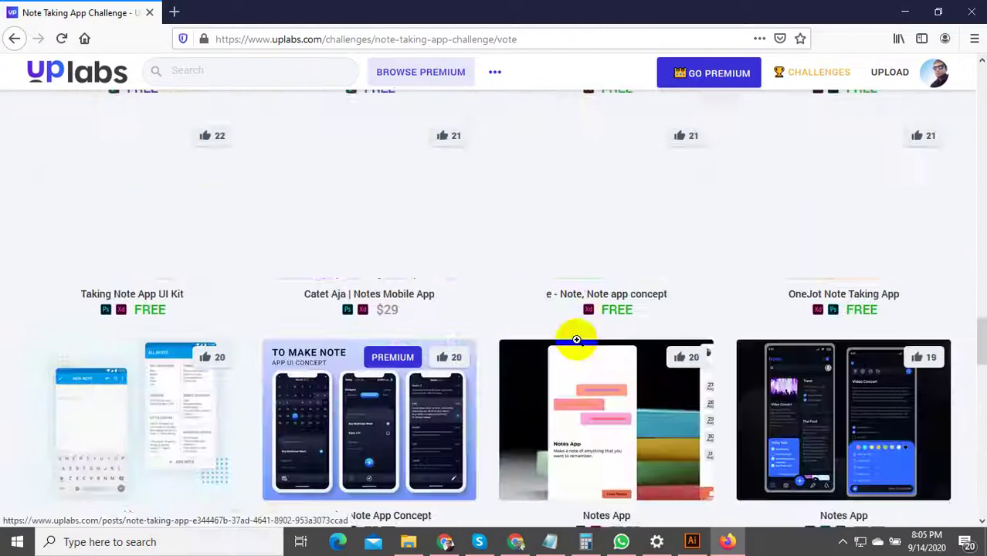
pyautogui.scroll(2, 612, 323)
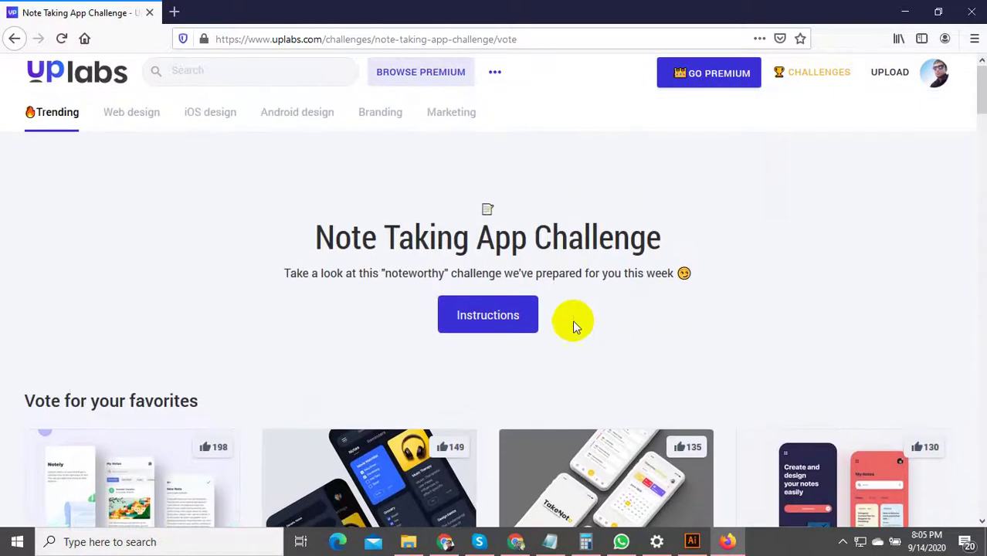
# - Accept the Note Taking App Challenge from its instructions page and open the form for submitting work
pyautogui.click(506, 325)
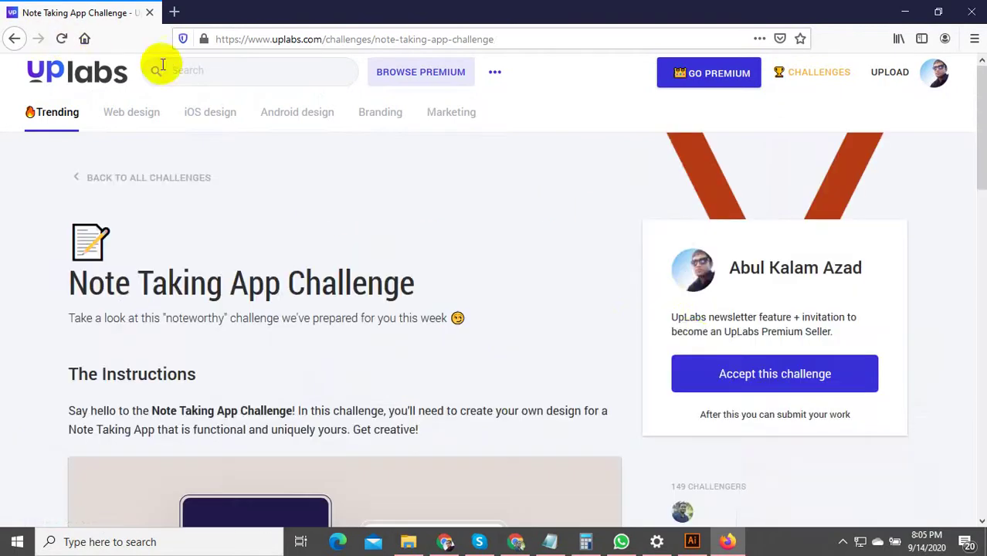
pyautogui.click(742, 374)
pyautogui.scroll(-4, 532, 354)
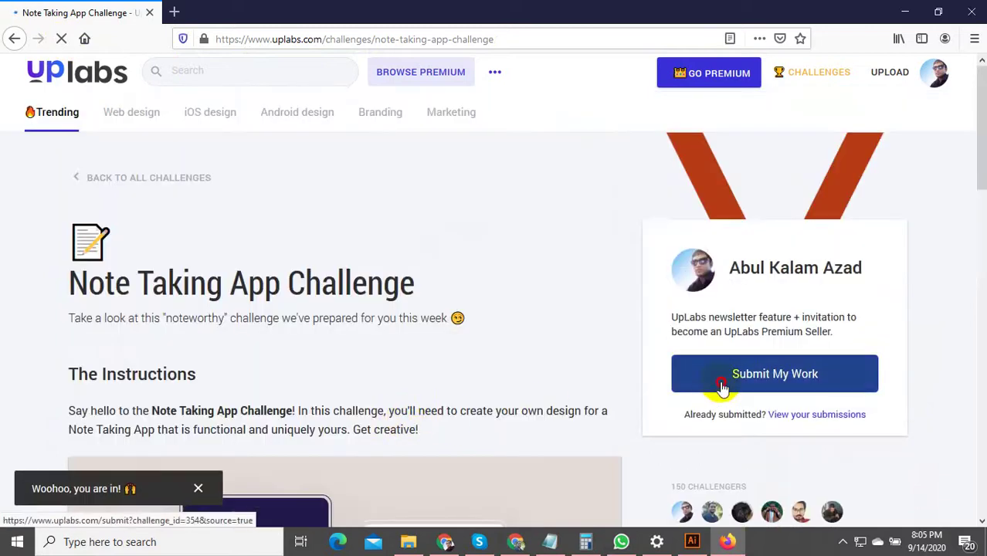
pyautogui.click(721, 386)
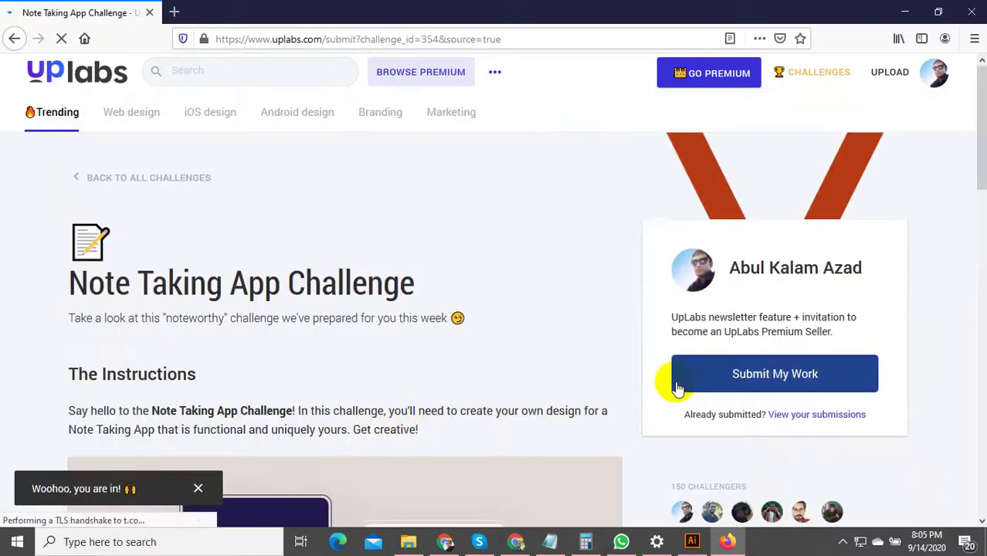
pyautogui.scroll(-2, 452, 336)
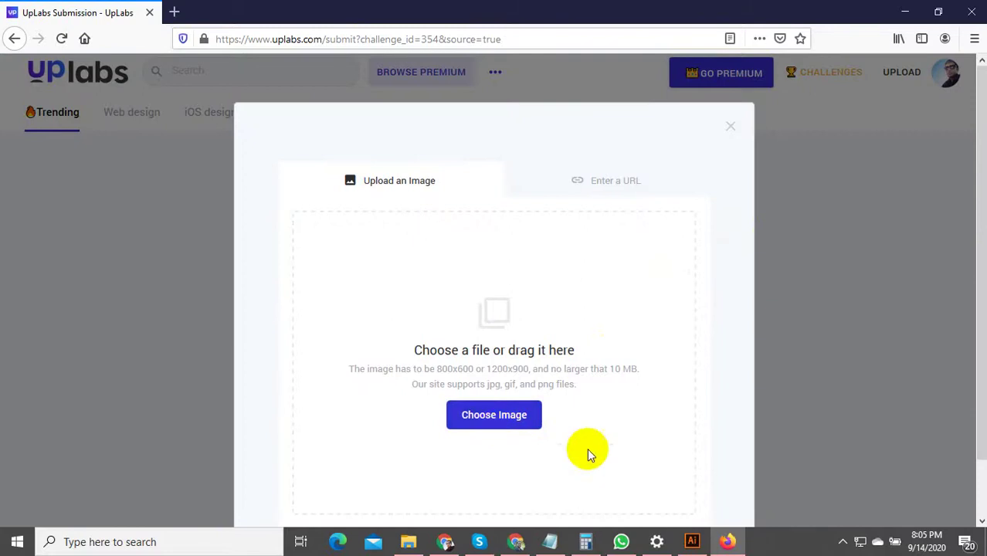
# - Switch to Illustrator and isolate the YOURLOGO text group on the first phone screen
pyautogui.click(691, 541)
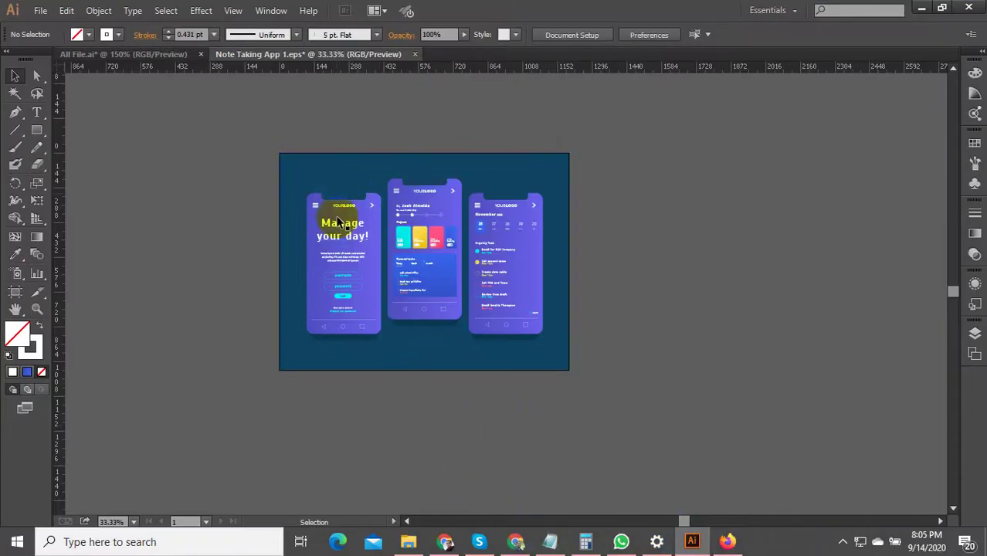
pyautogui.scroll(5, 340, 224)
pyautogui.doubleClick(354, 239)
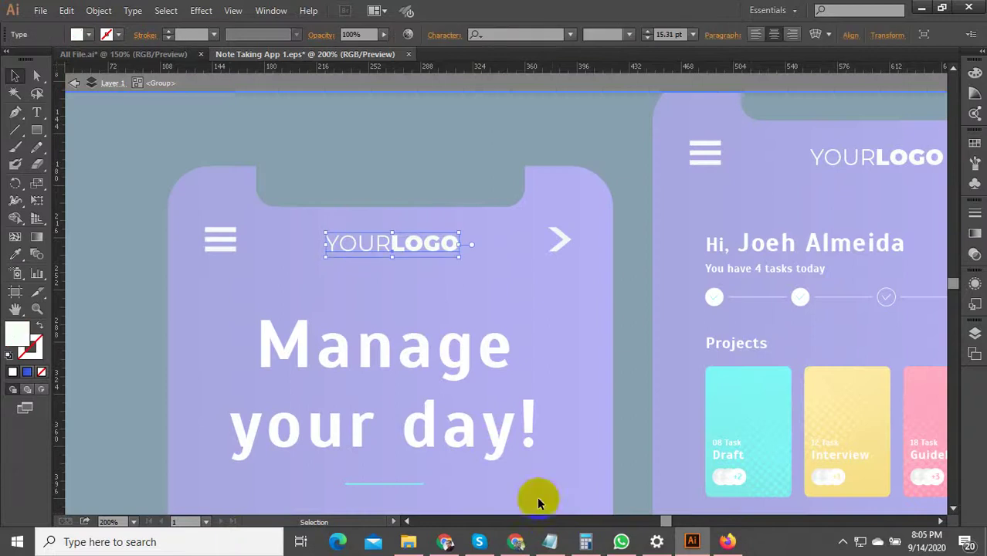
# - Switch to Chrome and open the Note Taking App Challenge from the UpLabs challenges list
pyautogui.click(516, 541)
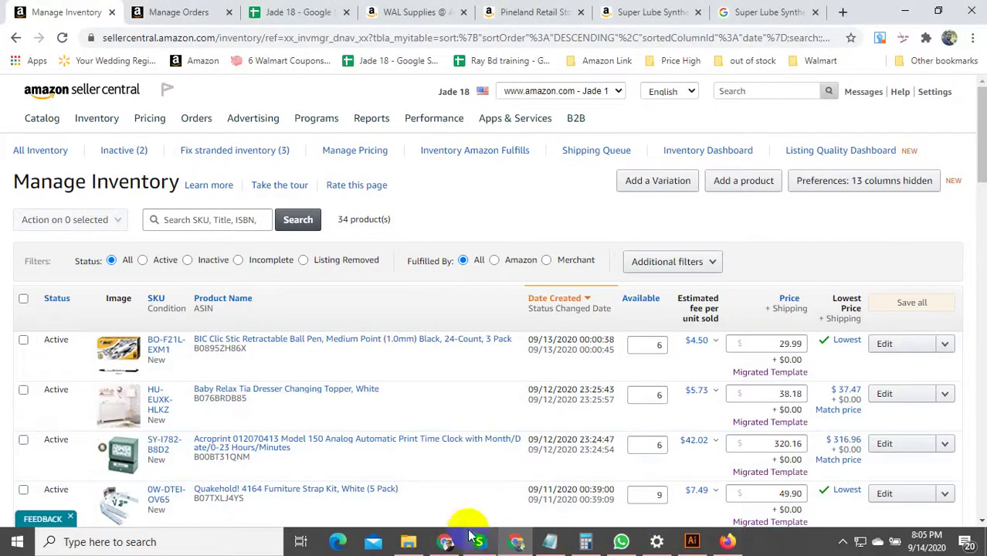
pyautogui.click(448, 541)
pyautogui.click(390, 12)
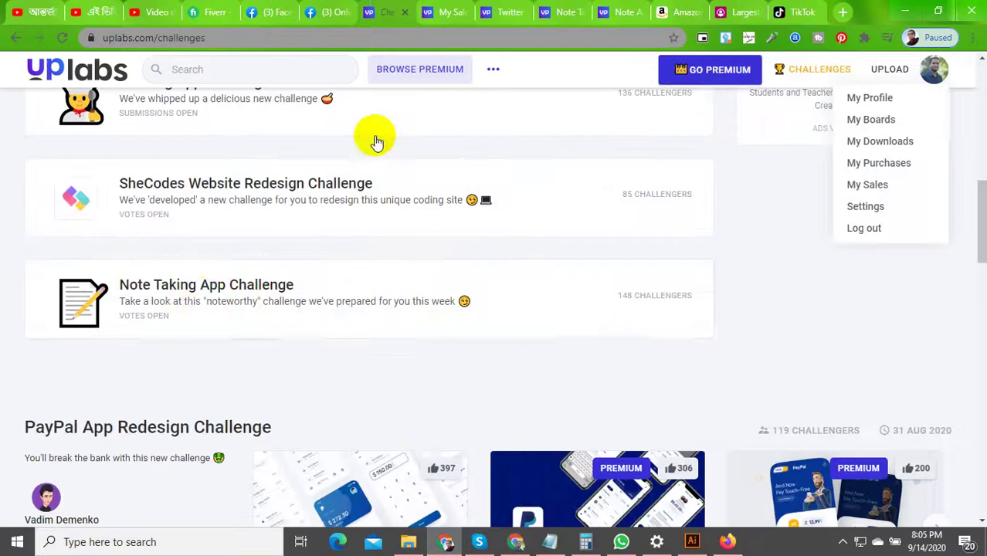
pyautogui.click(185, 294)
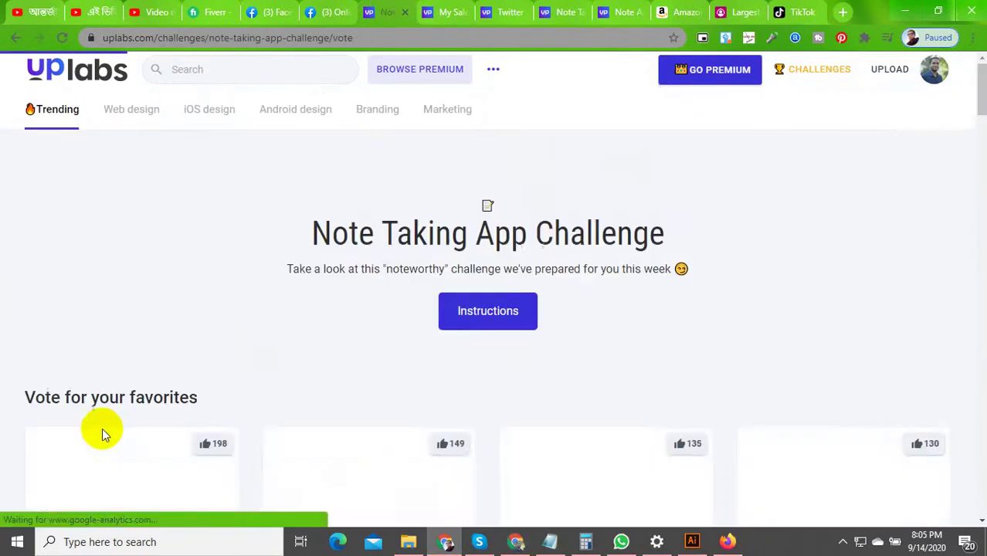
# - Review the challenge's title and submitted designs, and examine the example note app in its instructions
pyautogui.scroll(-4, 436, 366)
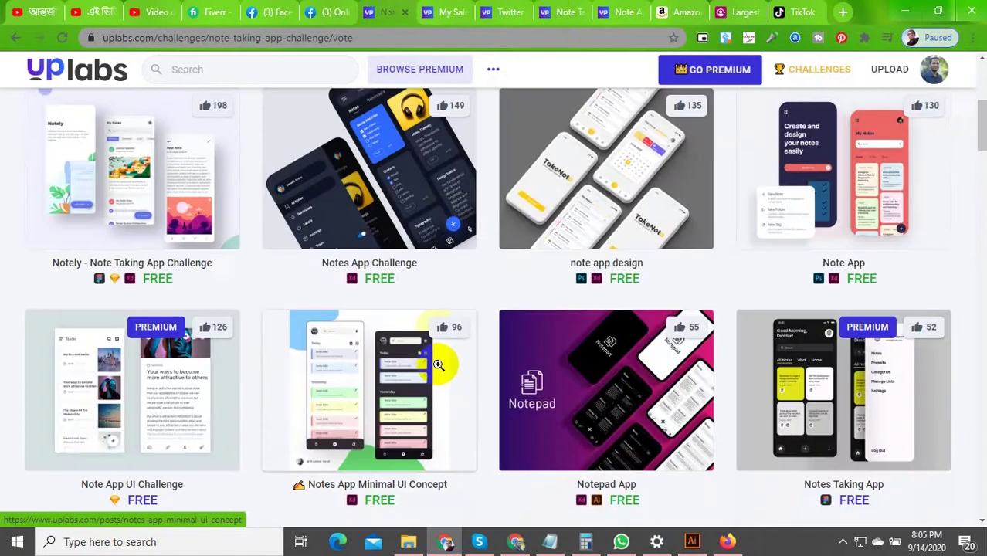
pyautogui.scroll(4, 438, 365)
pyautogui.moveTo(373, 229); pyautogui.dragTo(292, 229)
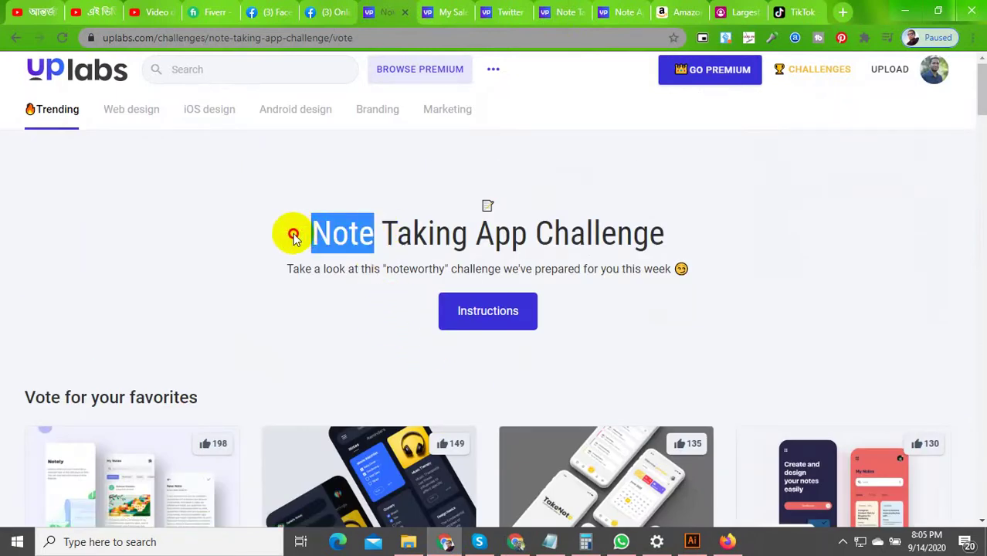
pyautogui.scroll(-15, 447, 304)
pyautogui.scroll(15, 485, 362)
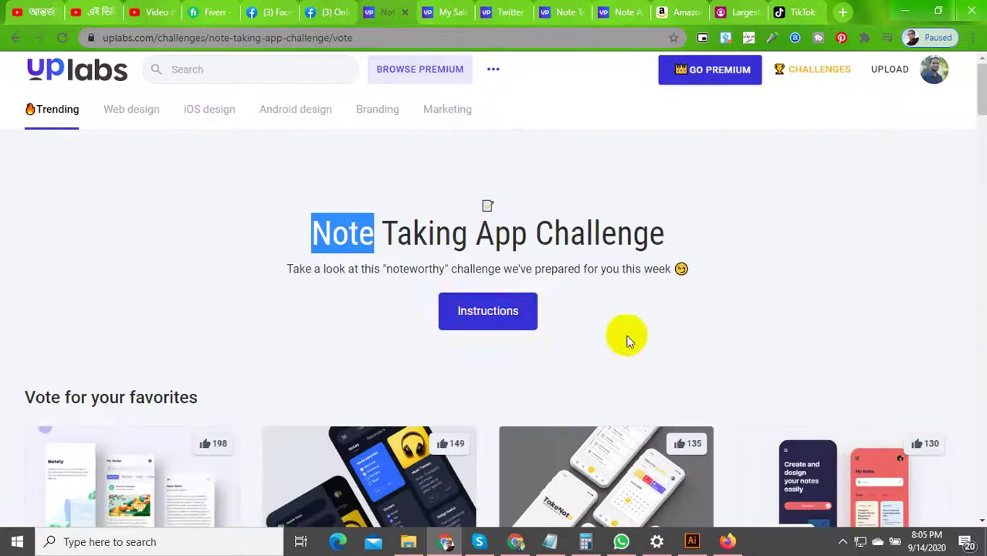
pyautogui.click(488, 311)
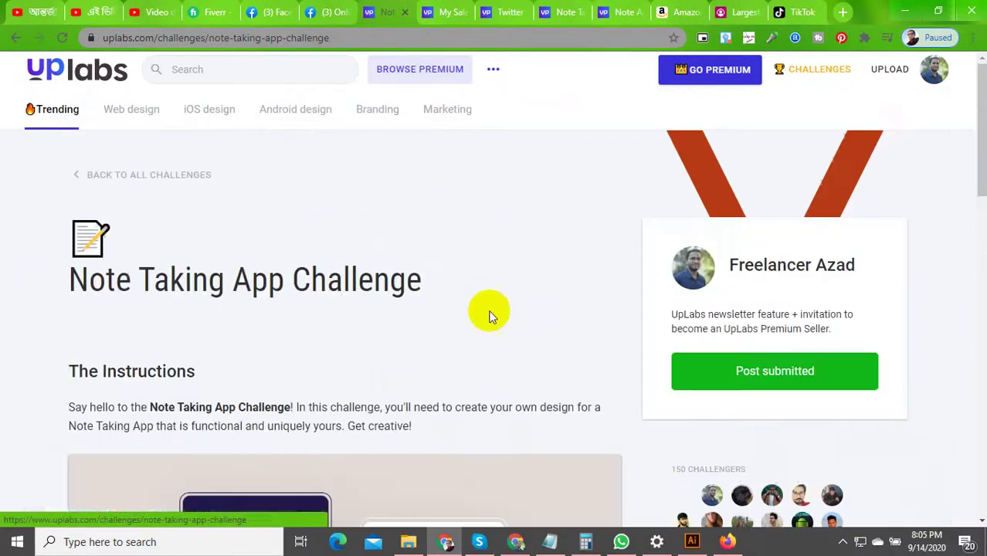
pyautogui.scroll(-5, 540, 340)
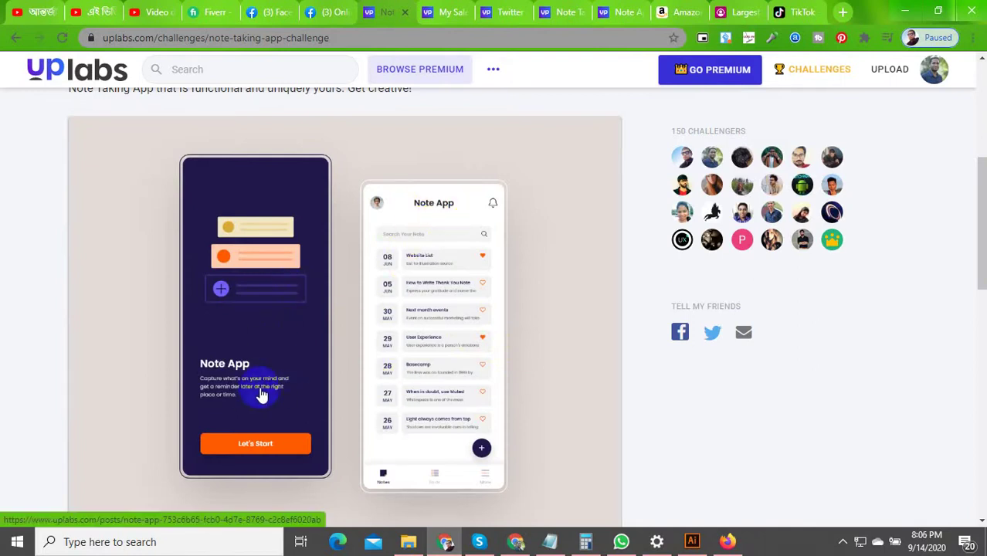
# - Switch to Illustrator and replace the YOURLOGO text on the first phone screen with "Note App"
pyautogui.click(692, 543)
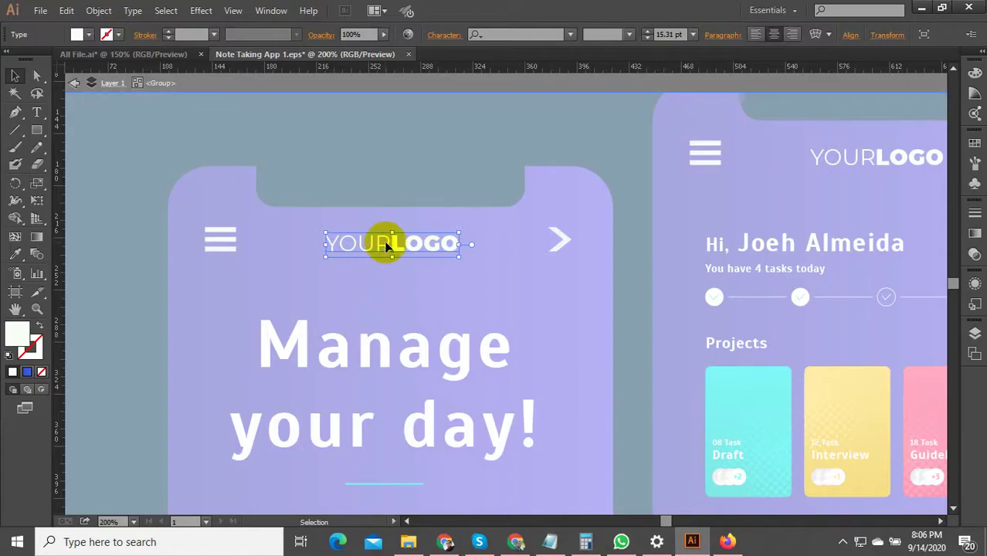
pyautogui.click(386, 241)
pyautogui.doubleClick(386, 241)
pyautogui.write('Note App')
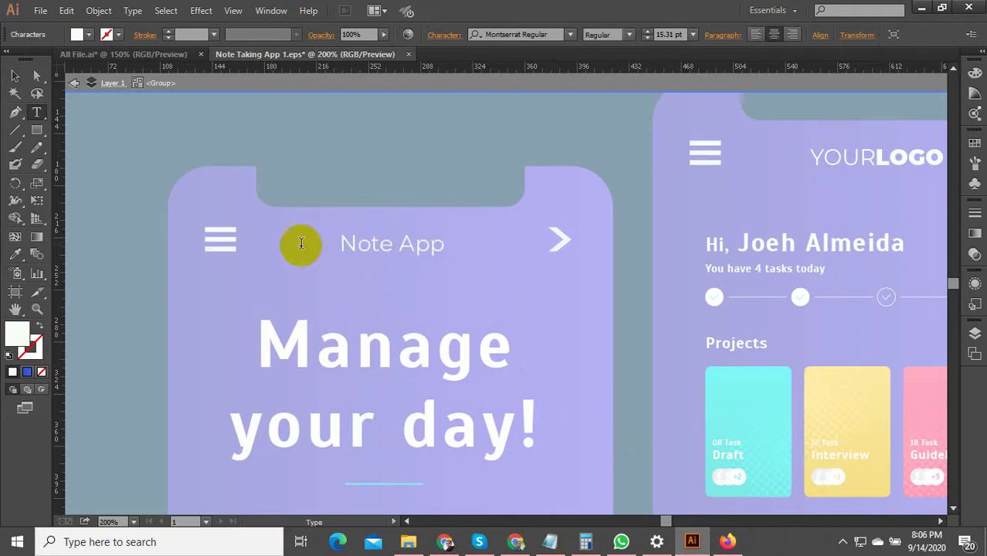
pyautogui.click(419, 201)
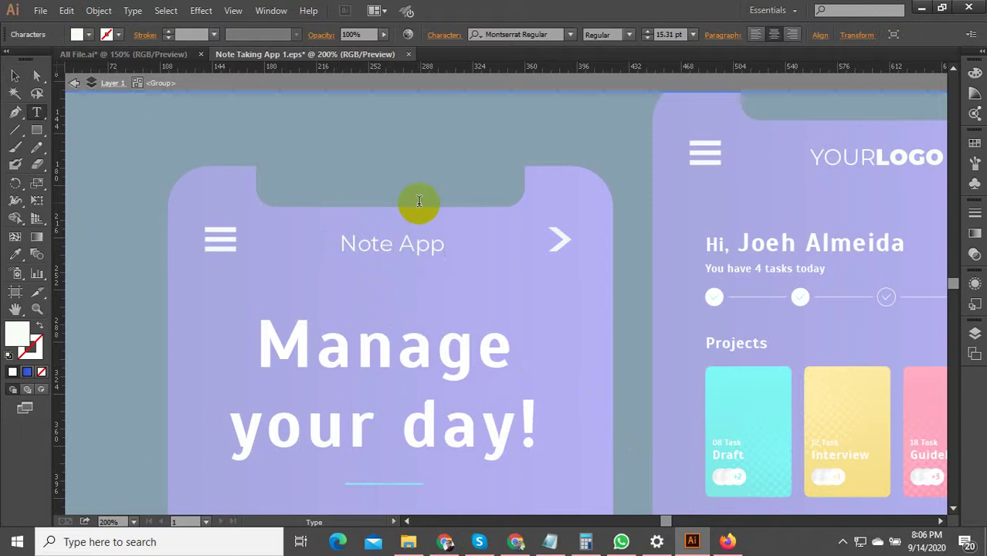
pyautogui.click(17, 77)
# - Make the word "App" in the first phone screen's logo bold by sampling the style of "LOGO" on the second screen with the Eyedropper
pyautogui.doubleClick(406, 261)
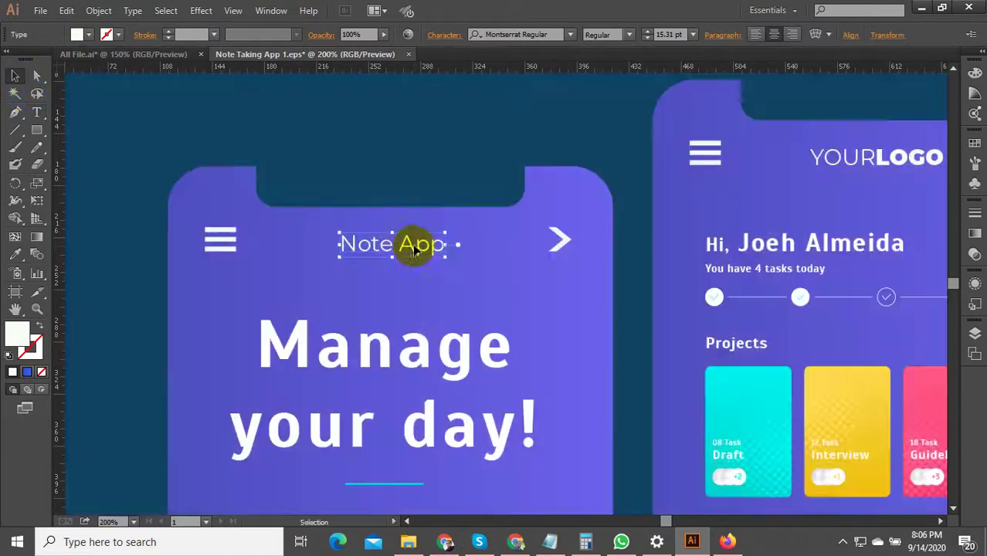
pyautogui.doubleClick(415, 245)
pyautogui.doubleClick(402, 245)
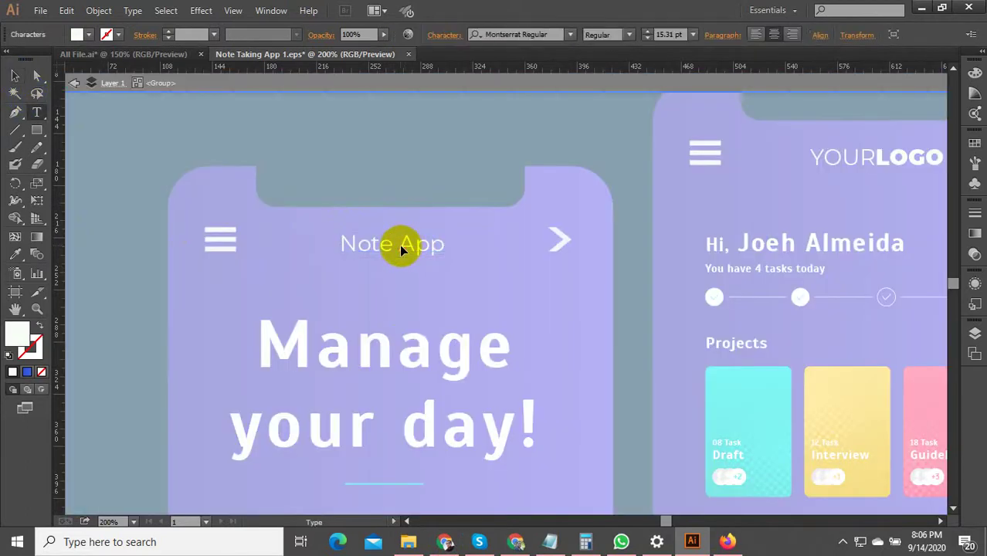
pyautogui.moveTo(400, 245); pyautogui.dragTo(463, 252)
pyautogui.click(406, 245)
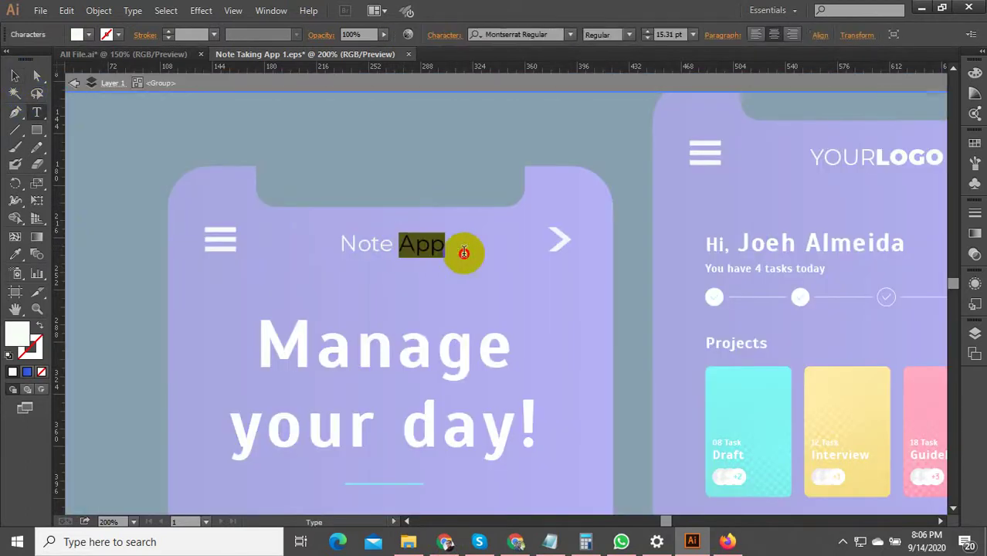
pyautogui.click(16, 255)
pyautogui.hotkey('ctrl', '-')
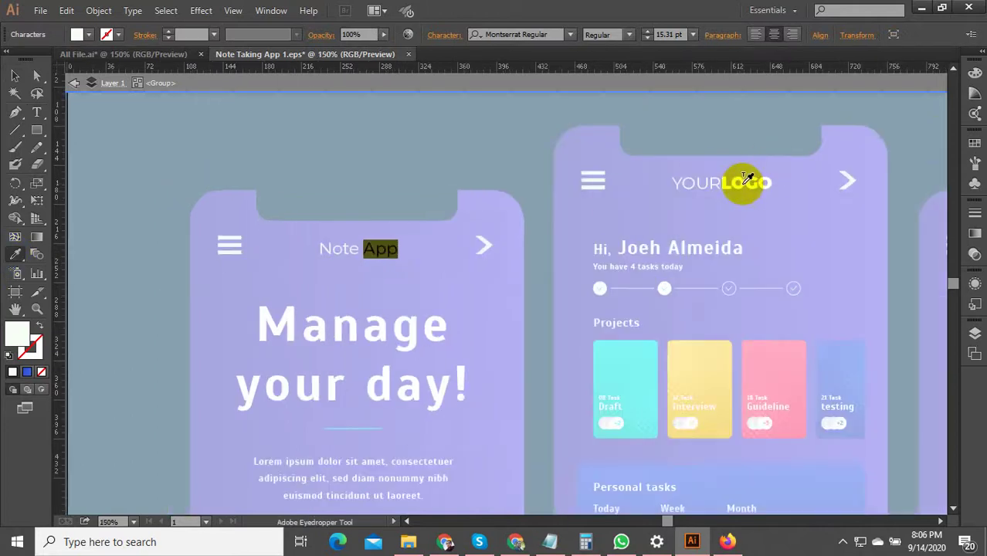
pyautogui.click(15, 76)
pyautogui.doubleClick(349, 207)
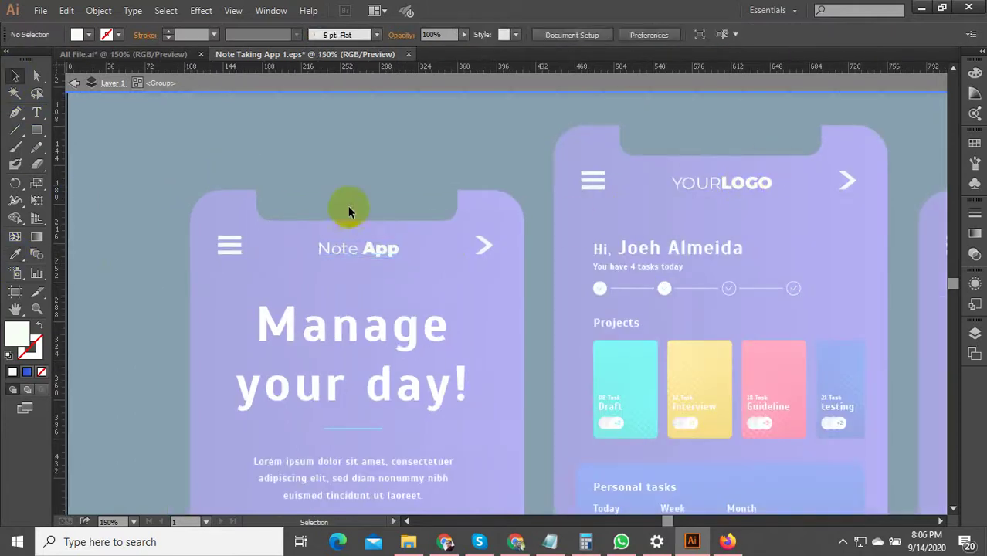
# - Copy the styled "Note App" text from the first phone screen and replace the YOURLOGO text on the second screen with it
pyautogui.doubleClick(387, 249)
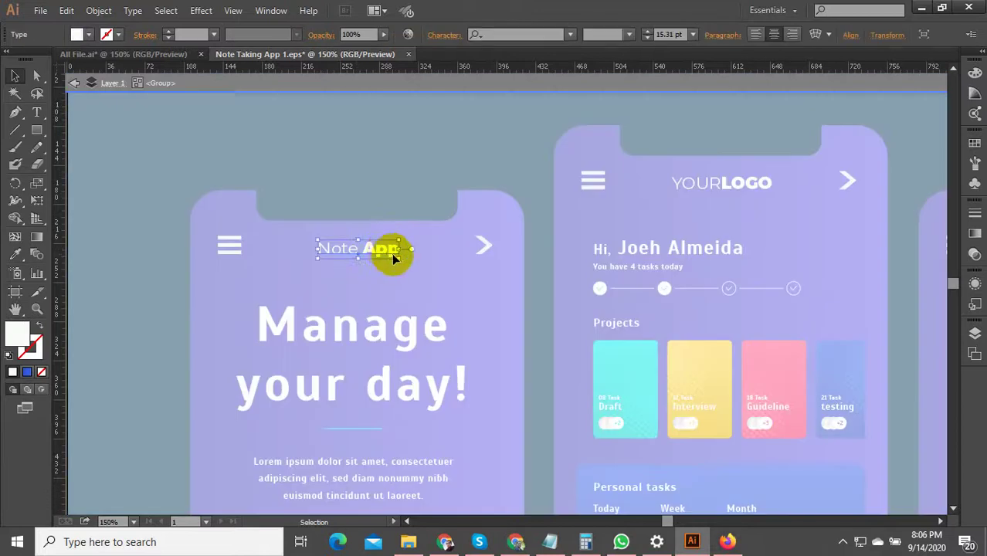
pyautogui.doubleClick(388, 255)
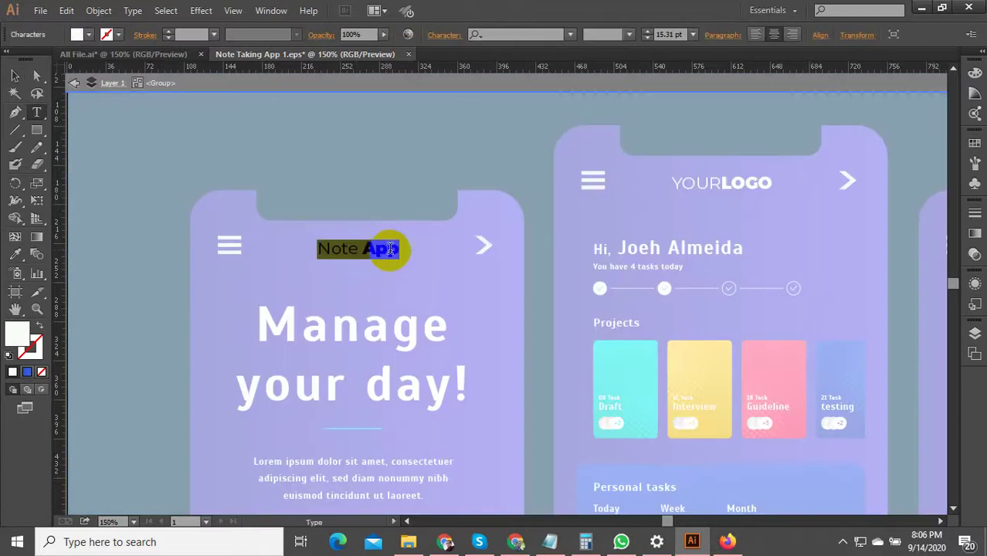
pyautogui.click(75, 131)
pyautogui.click(15, 77)
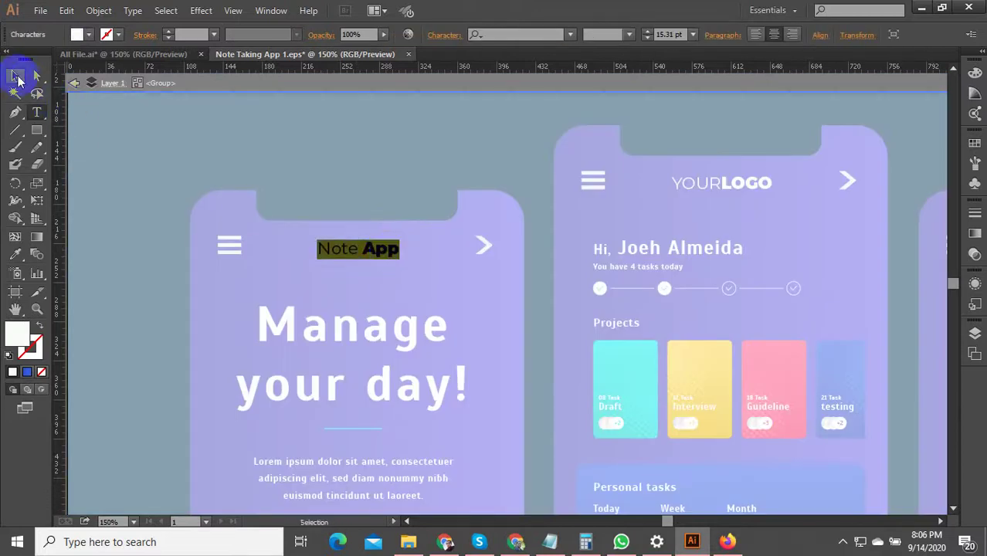
pyautogui.doubleClick(242, 132)
pyautogui.moveTo(475, 170); pyautogui.dragTo(274, 207)
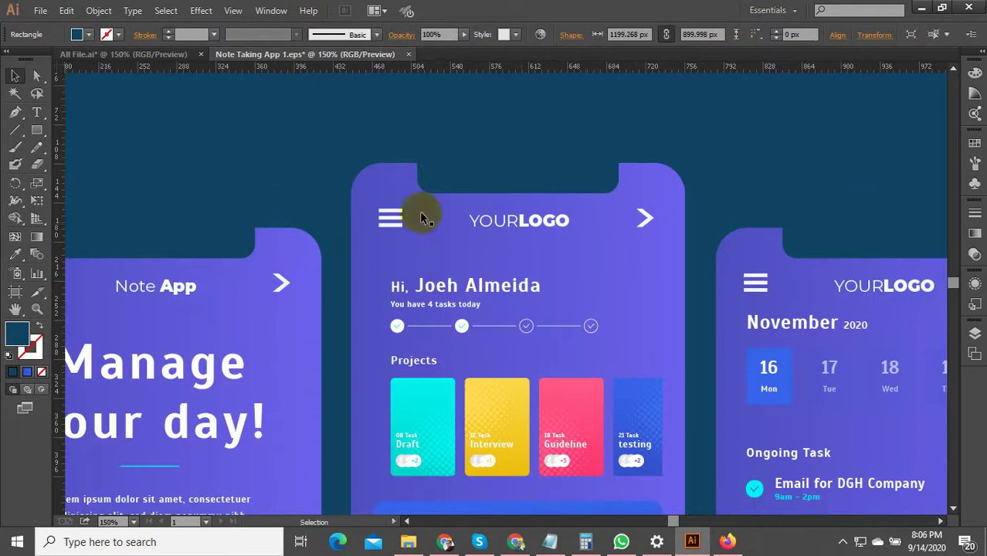
pyautogui.doubleClick(522, 221)
pyautogui.doubleClick(523, 222)
pyautogui.write('Note App')
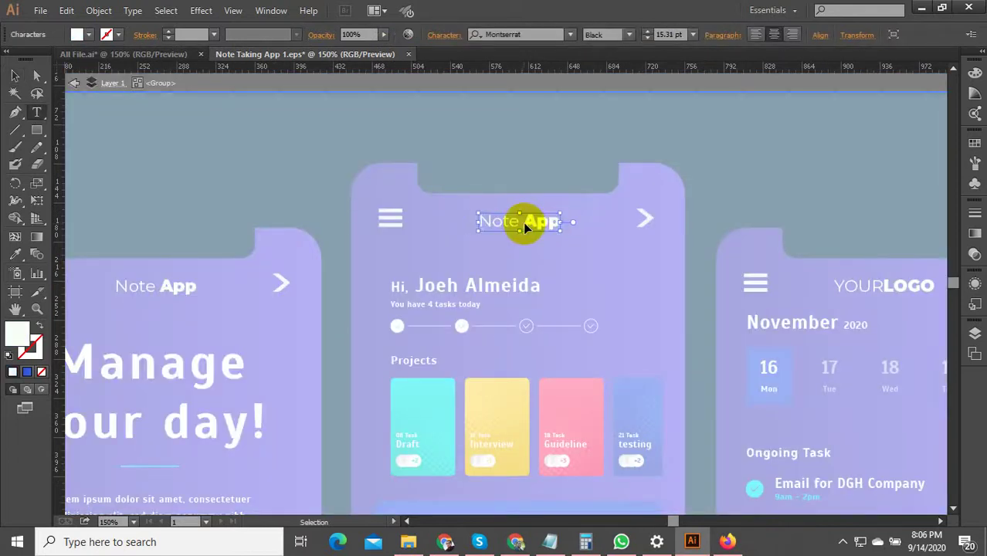
pyautogui.click(15, 78)
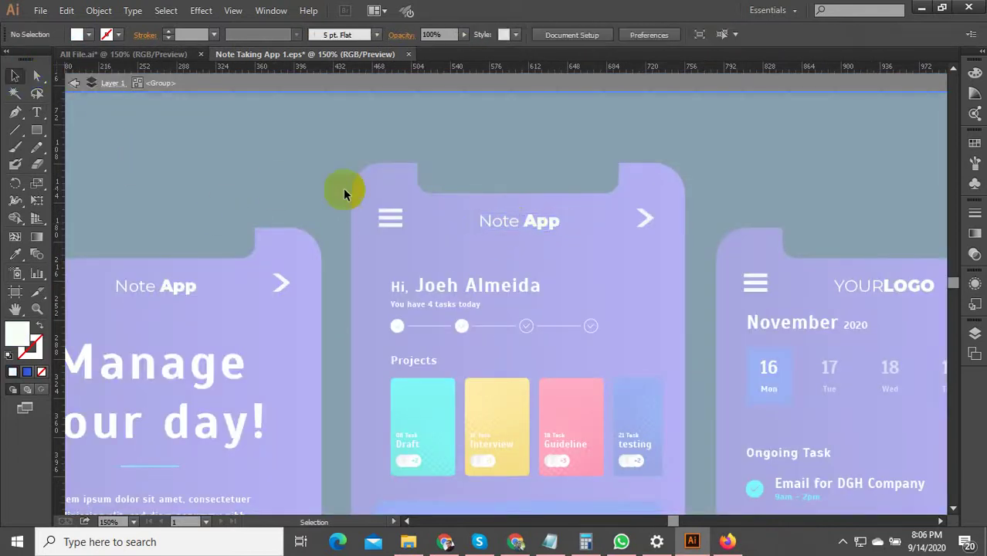
pyautogui.doubleClick(807, 188)
pyautogui.moveTo(818, 185); pyautogui.dragTo(424, 167)
pyautogui.hotkey('ctrl', 'x')
pyautogui.moveTo(744, 181); pyautogui.dragTo(313, 193)
pyautogui.hotkey('ctrl', 'z')
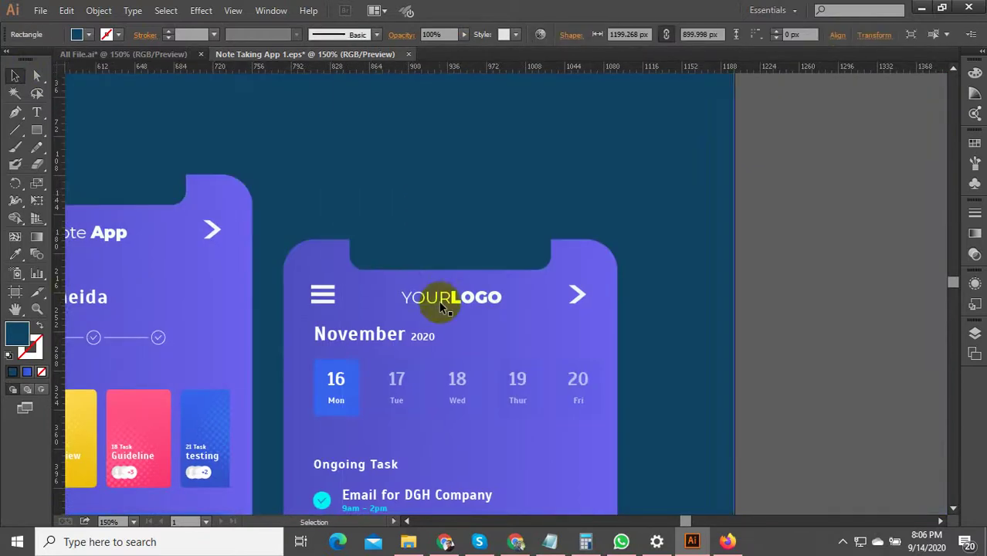
pyautogui.doubleClick(441, 303)
pyautogui.hotkey('ctrl', 'v')
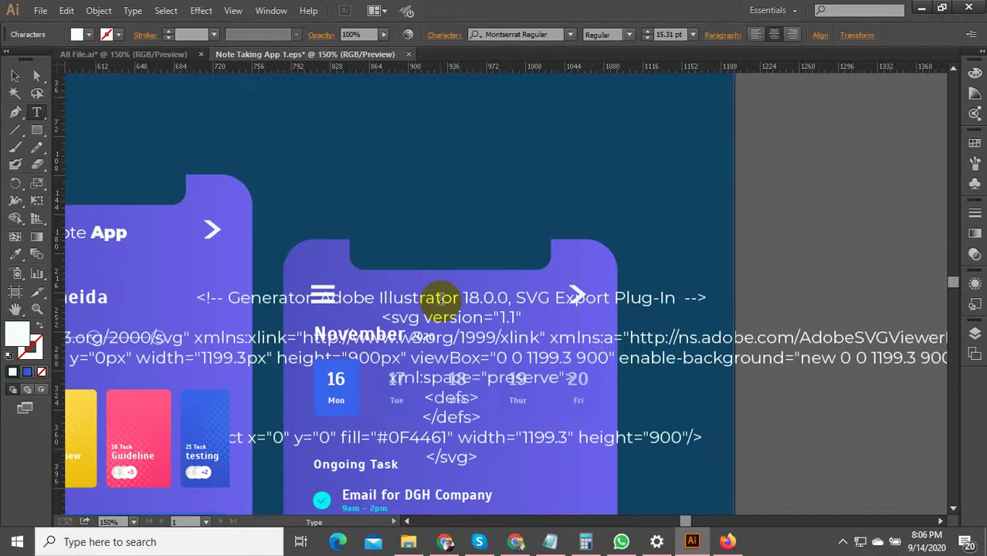
pyautogui.hotkey('ctrl', 'z')
pyautogui.doubleClick(452, 302)
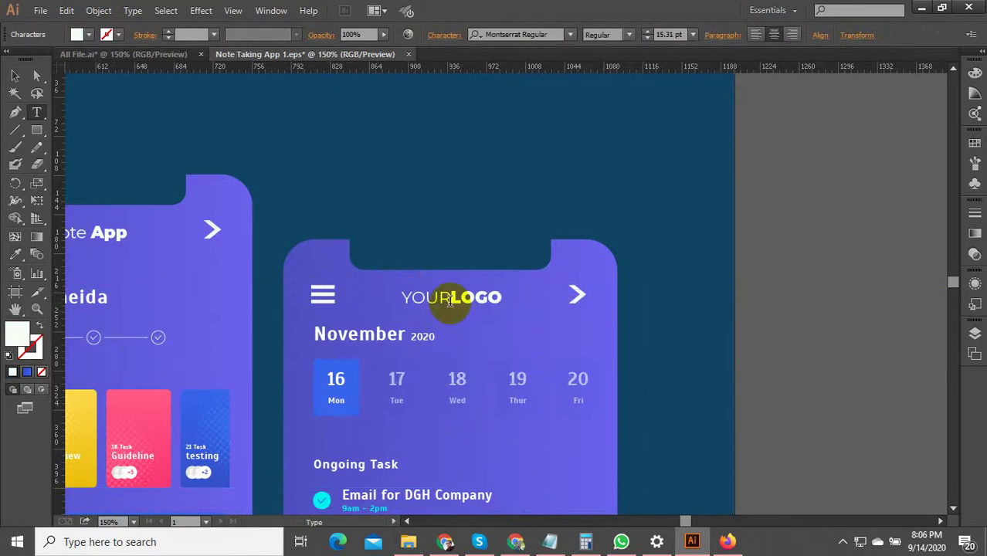
pyautogui.press('BackSpace')
pyautogui.click(16, 81)
pyautogui.moveTo(453, 201); pyautogui.dragTo(594, 202)
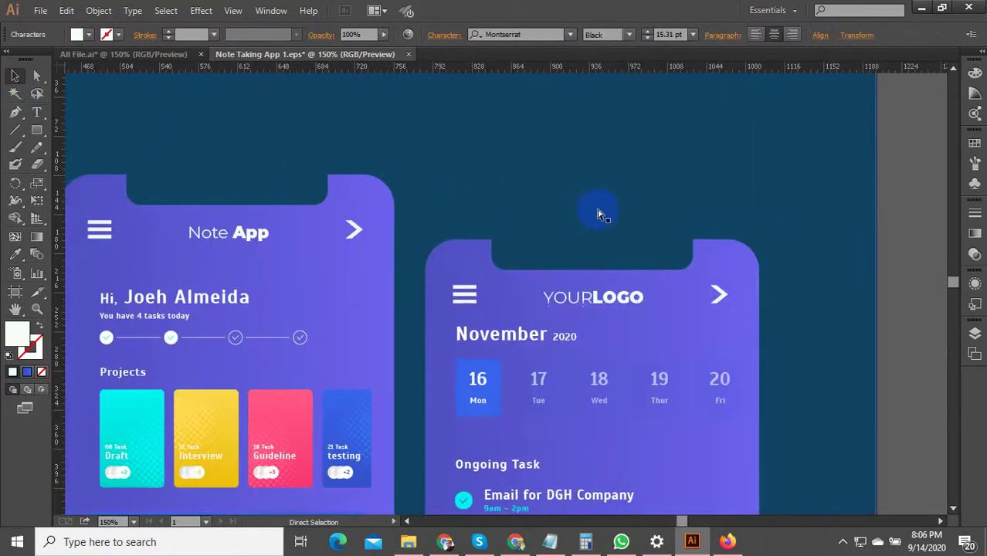
# - Copy the "Note App" text from the second phone screen and replace the YOURLOGO text on the third screen with it
pyautogui.doubleClick(209, 237)
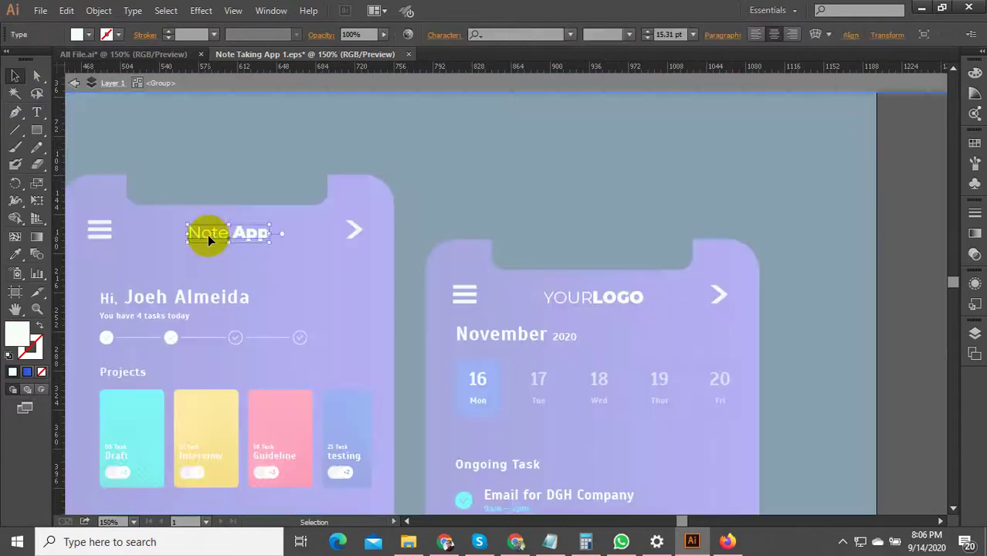
pyautogui.doubleClick(211, 236)
pyautogui.hotkey('ctrl', 'a')
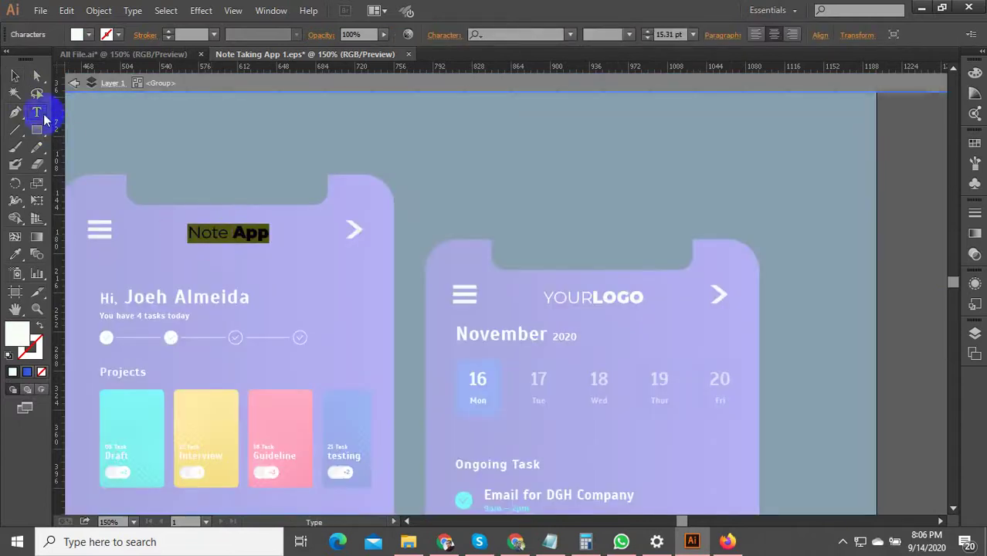
pyautogui.click(17, 75)
pyautogui.doubleClick(668, 350)
pyautogui.doubleClick(591, 299)
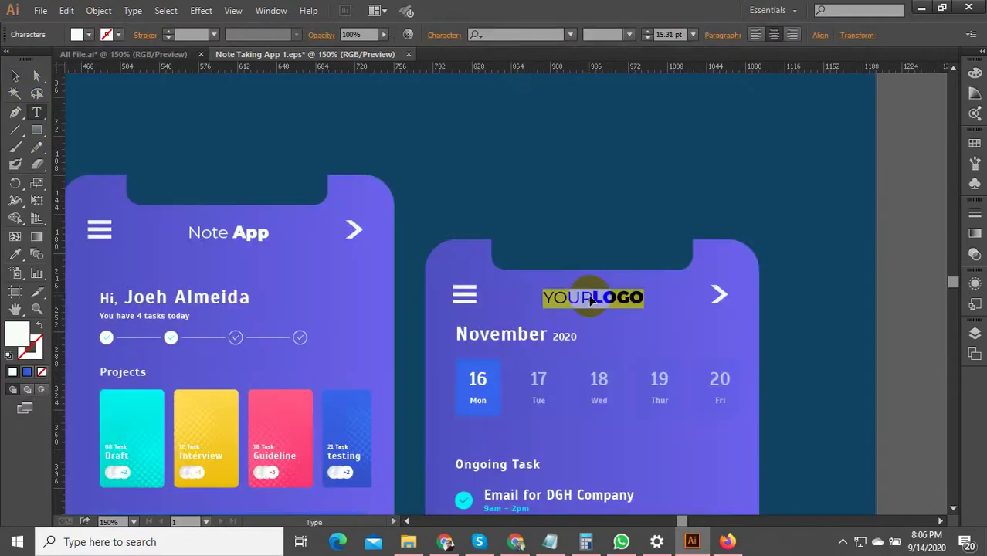
pyautogui.hotkey('ctrl', 'v')
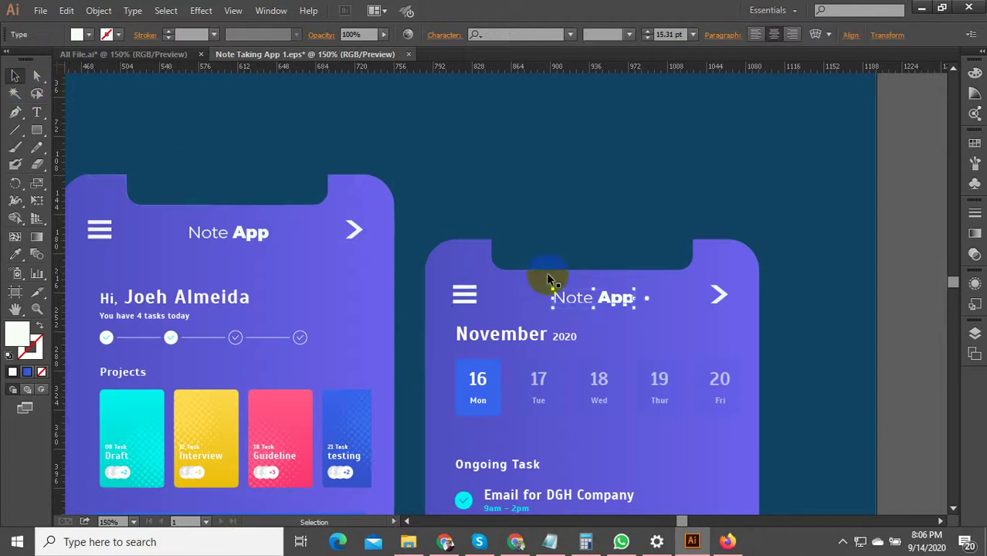
pyautogui.scroll(-2, 513, 325)
pyautogui.click(822, 272)
# - Save the design as the Illustrator EPS file Note Taking App 1, replacing the existing file
pyautogui.scroll(-2, 589, 219)
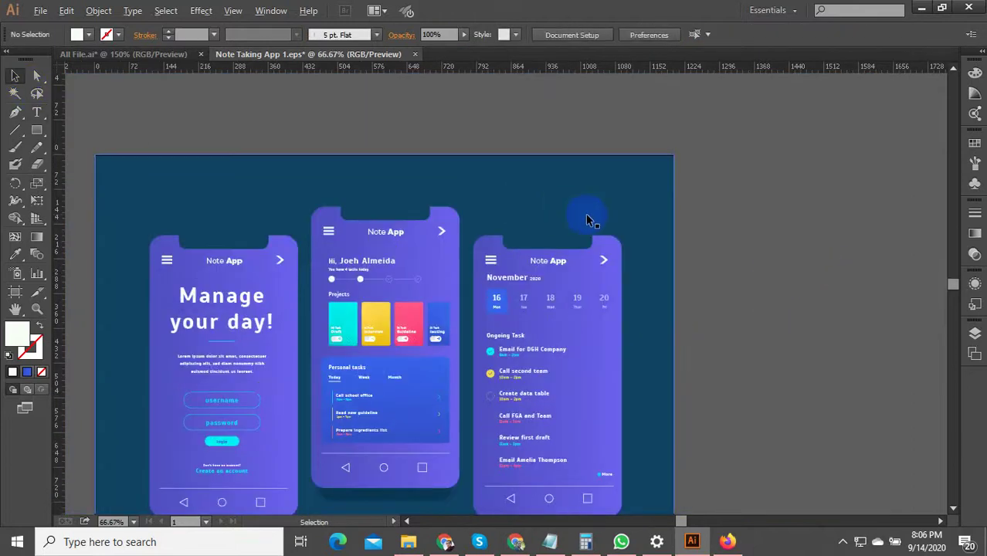
pyautogui.scroll(-2, 588, 262)
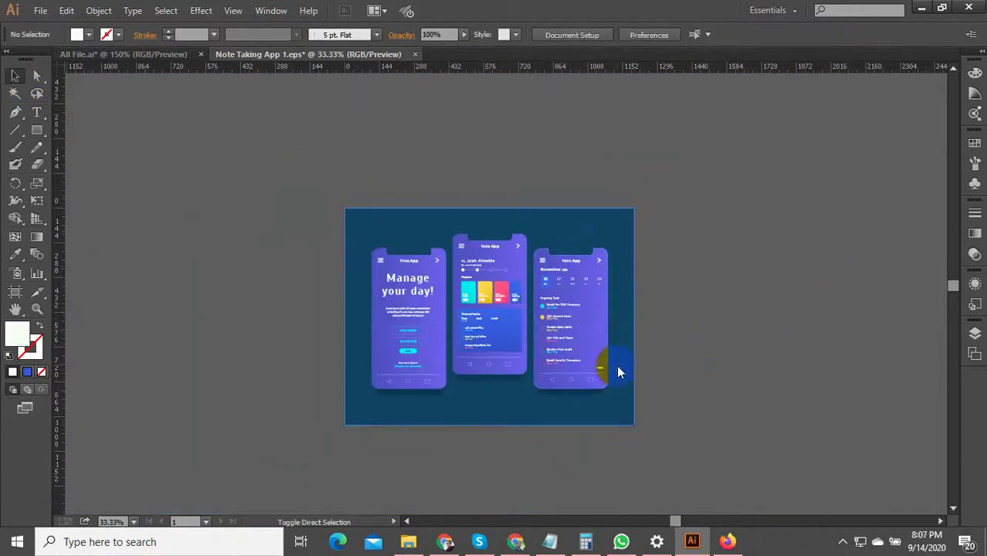
pyautogui.hotkey('ctrl', 'shift', 's')
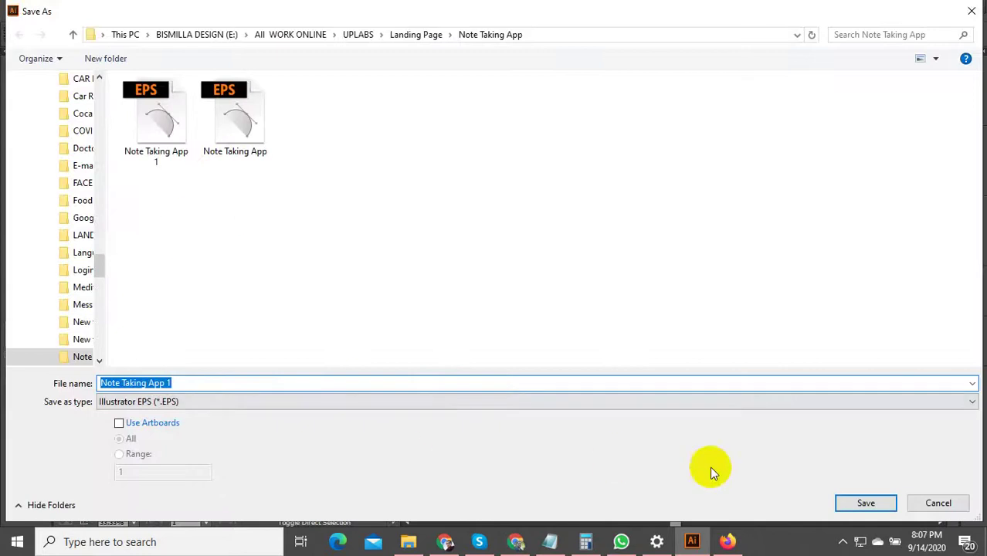
pyautogui.click(858, 503)
pyautogui.click(529, 328)
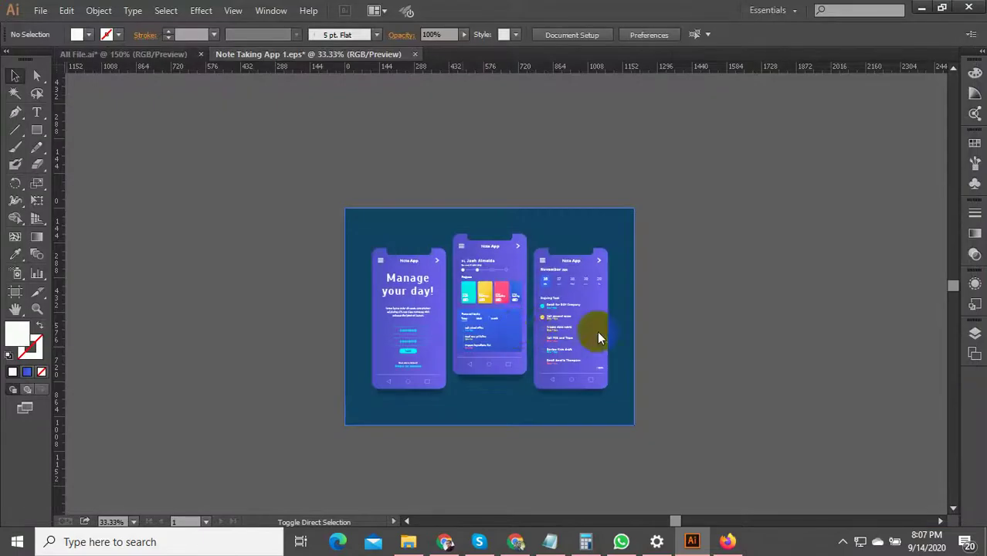
pyautogui.click(544, 469)
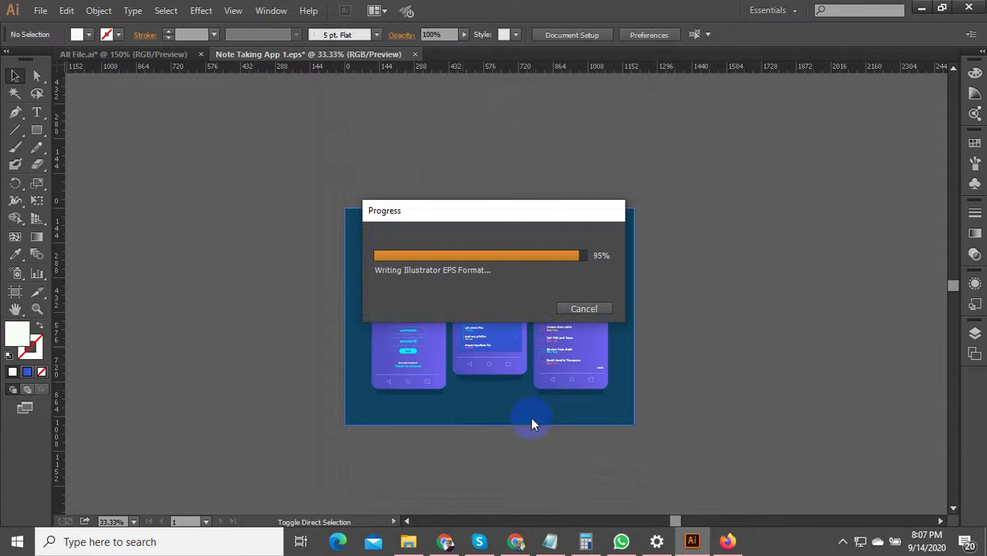
# - Export the artboard for web as a high-quality 1200 x 900 px JPEG, overwriting Note-Taking-App-1
pyautogui.hotkey('ctrl', 'alt', 'shift', 's')
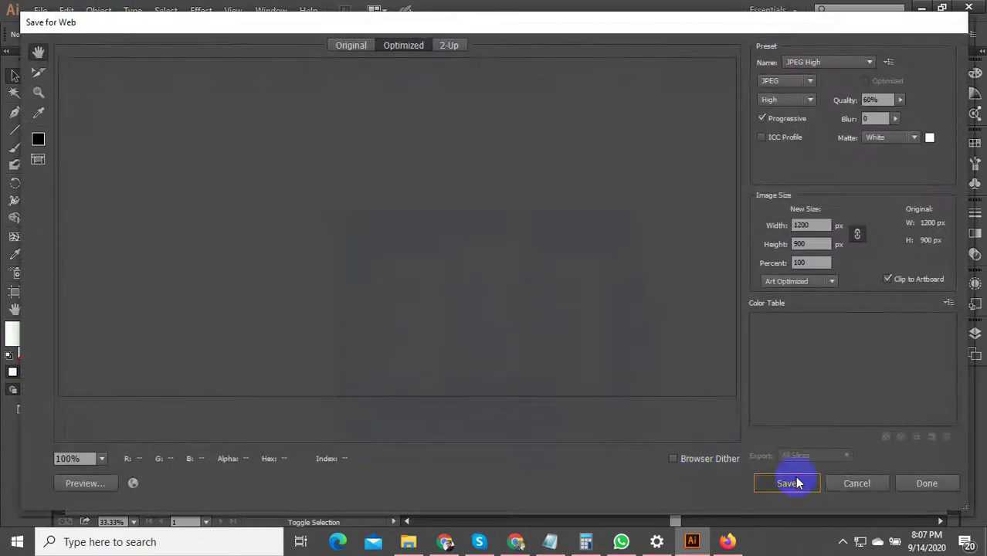
pyautogui.click(796, 484)
pyautogui.click(227, 167)
pyautogui.doubleClick(234, 162)
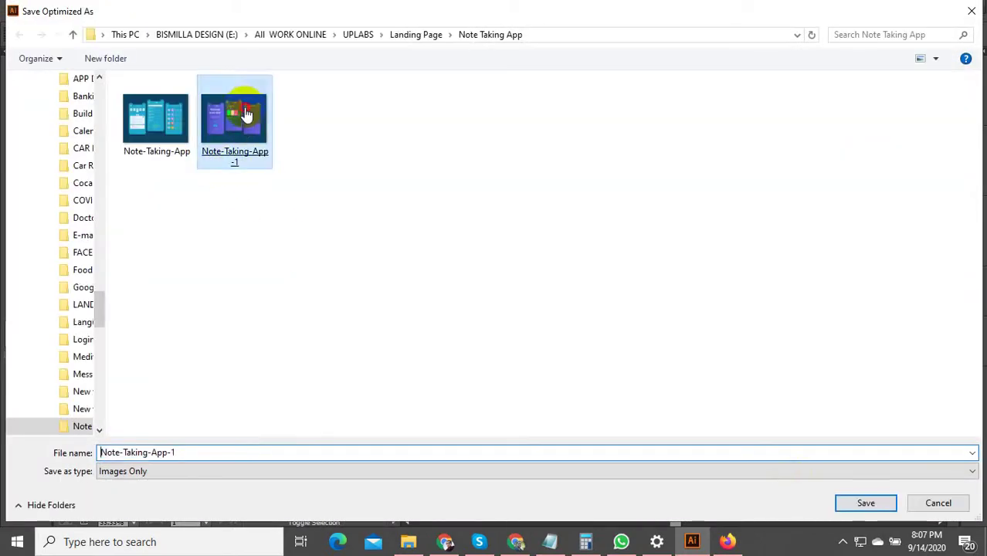
pyautogui.click(559, 296)
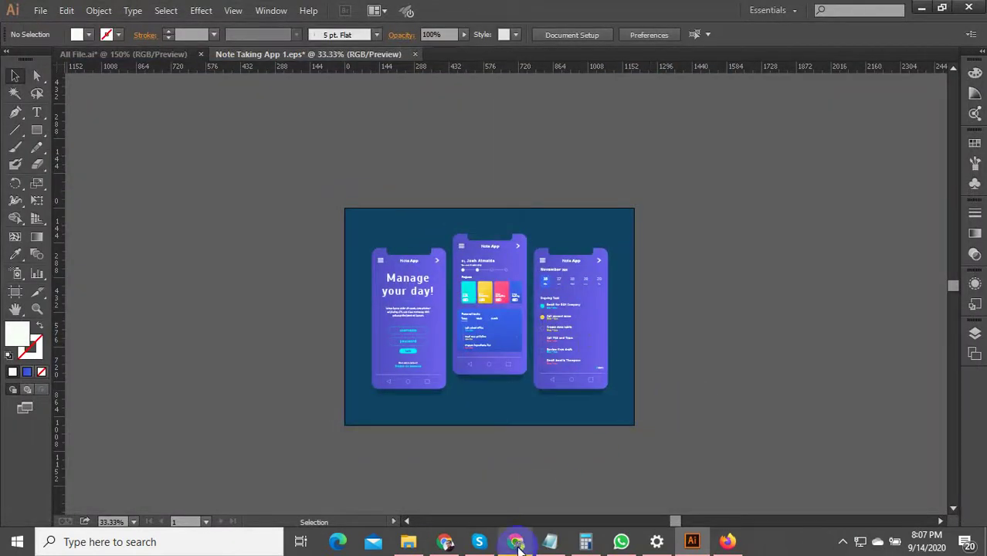
# - Switch to Firefox and upload the Note-Taking-App-1 image from the Note Taking App folder to the UpLabs submission
pyautogui.click(728, 541)
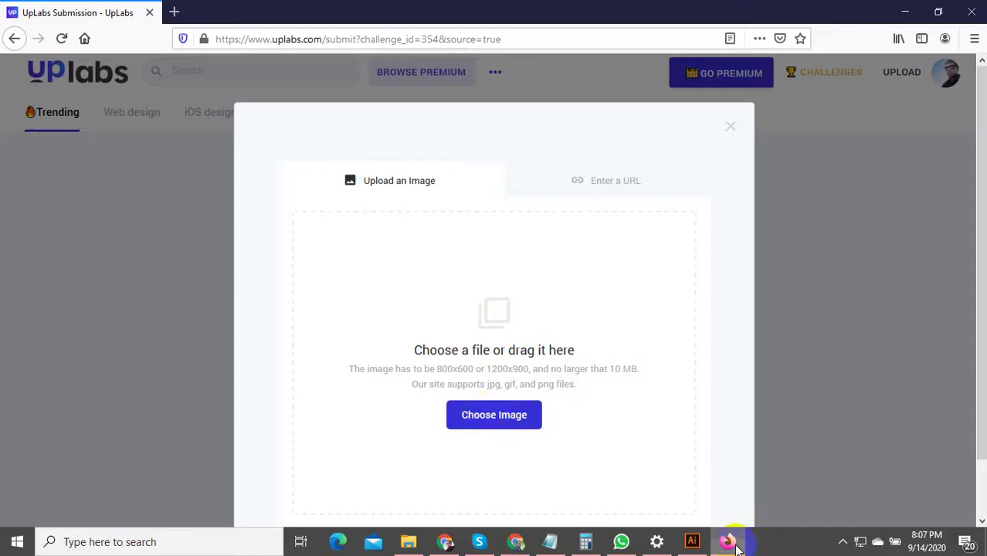
pyautogui.click(495, 426)
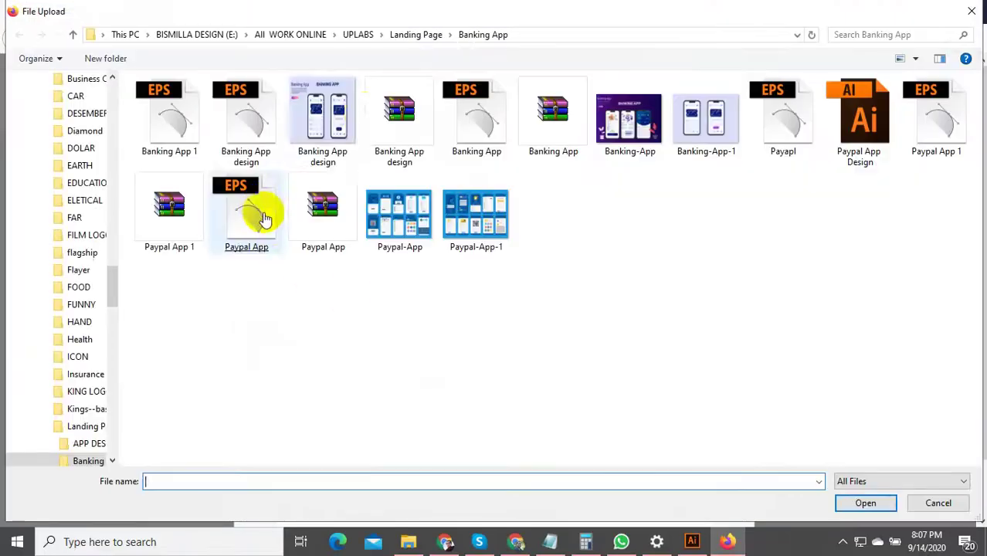
pyautogui.click(408, 34)
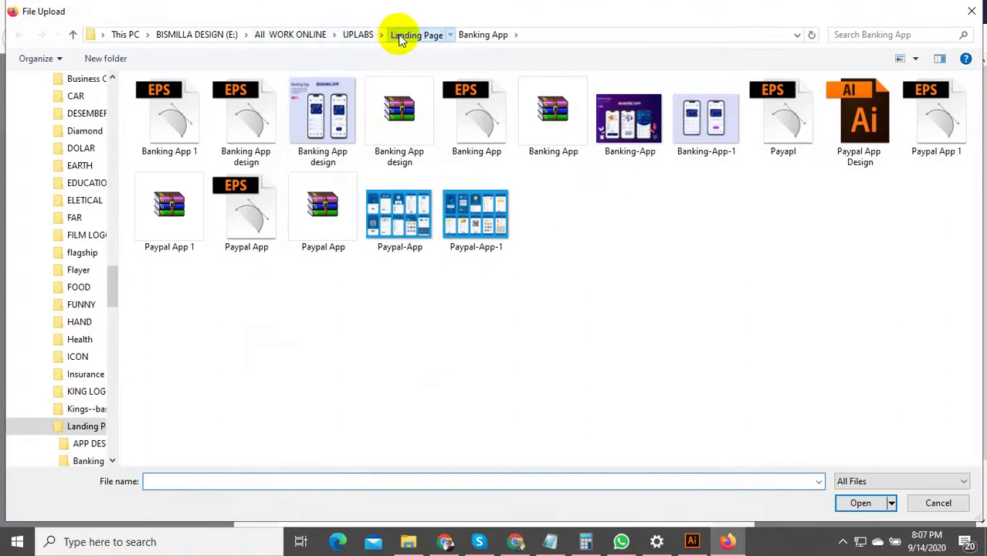
pyautogui.doubleClick(172, 330)
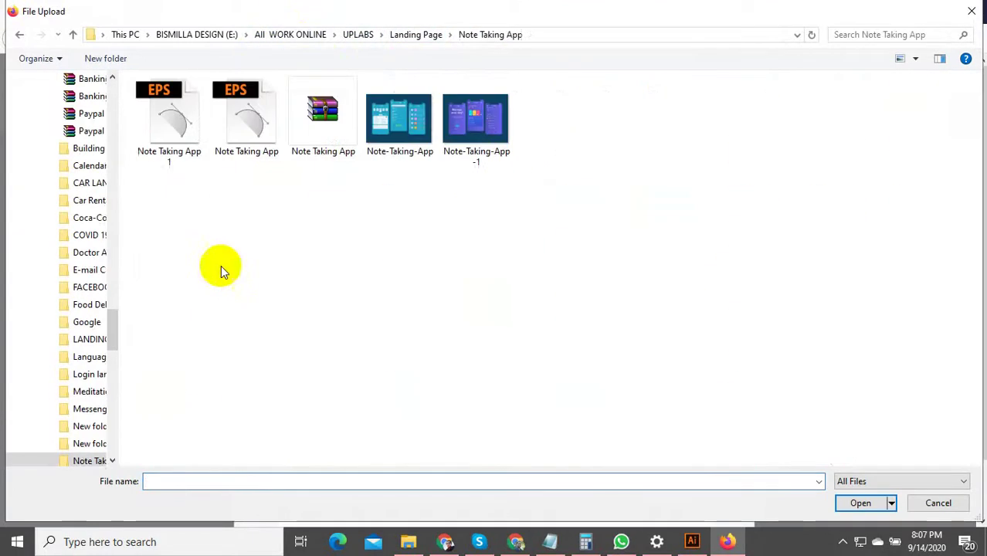
pyautogui.doubleClick(424, 155)
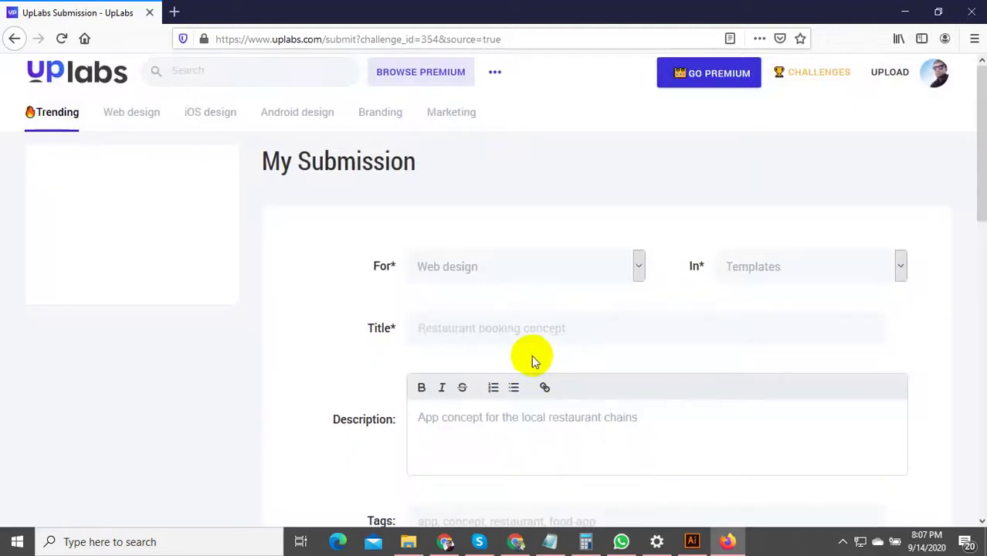
# - Set the submission's category to Branding in Templates and enter the title "Note App"
pyautogui.click(500, 271)
pyautogui.click(435, 366)
pyautogui.click(759, 270)
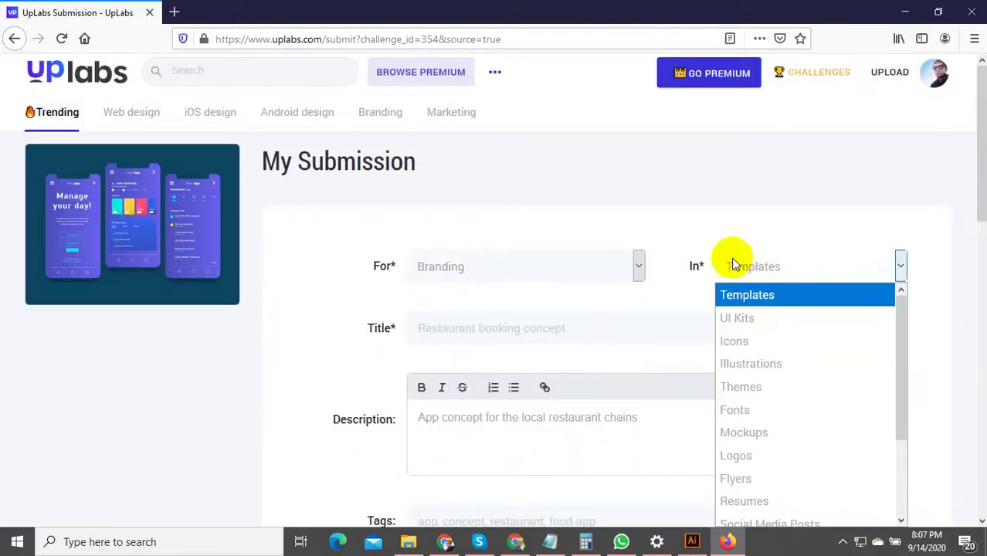
pyautogui.click(686, 187)
pyautogui.write('Note App')
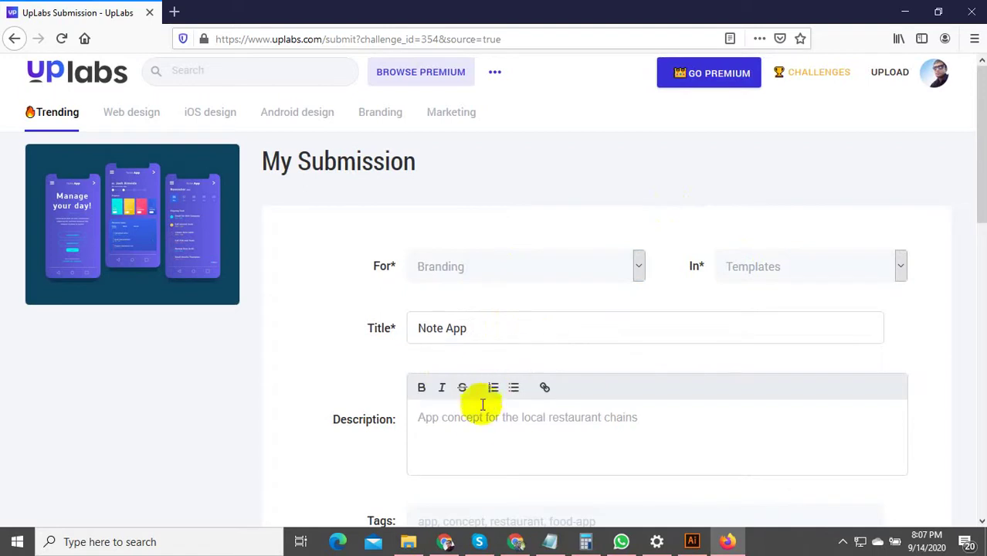
pyautogui.middleClick(933, 77)
pyautogui.click(268, 10)
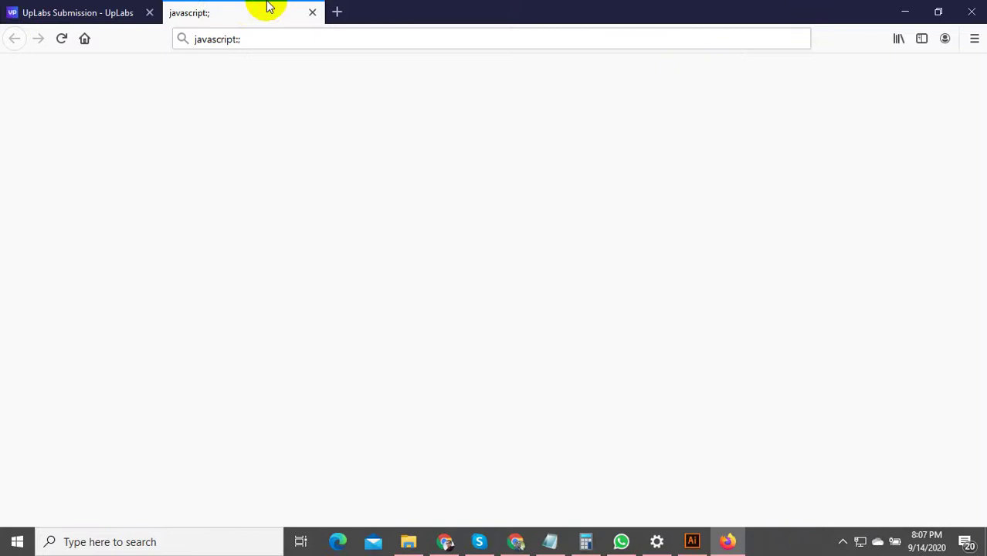
pyautogui.click(312, 12)
# - Open your own UpLabs profile in a new tab and view the Windows Redesign post
pyautogui.click(929, 76)
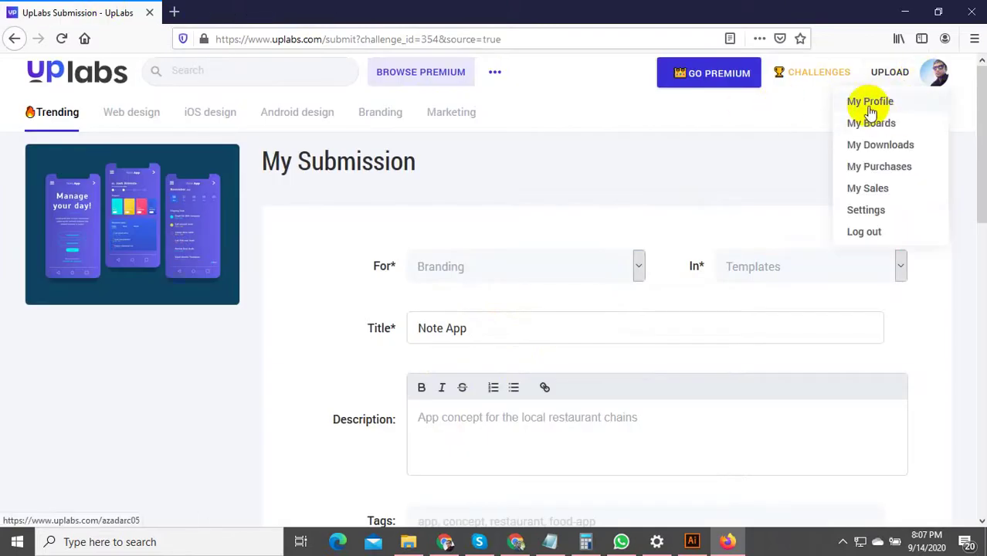
pyautogui.click(265, 10)
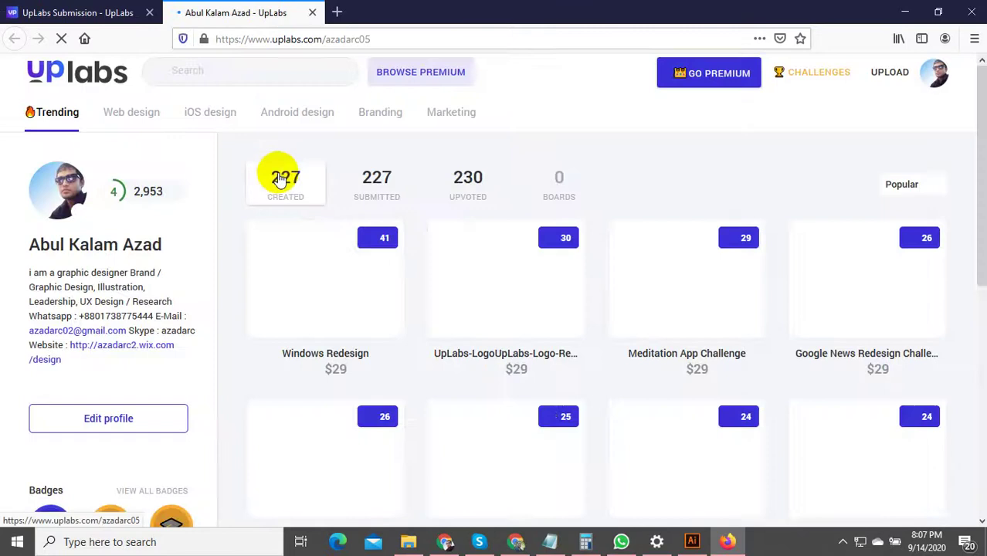
pyautogui.click(347, 276)
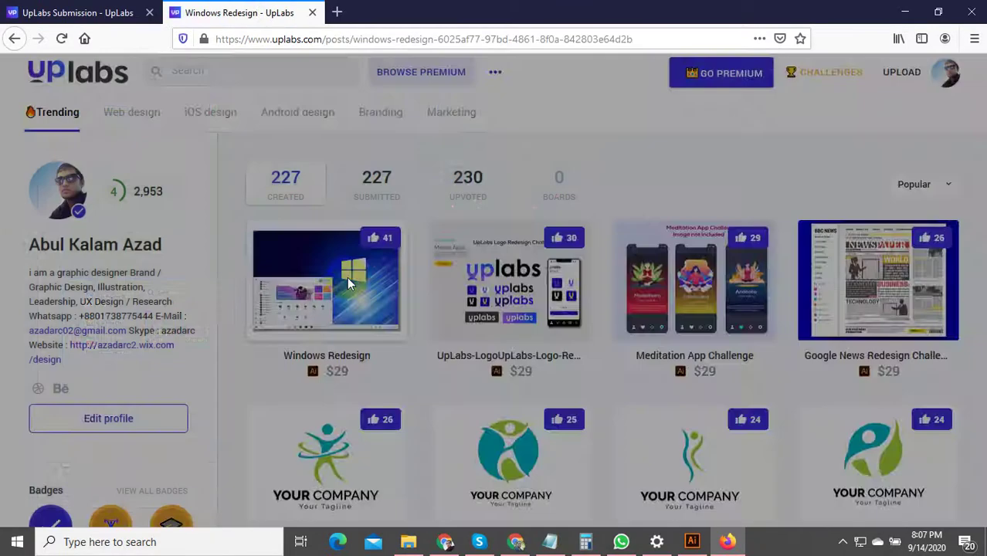
pyautogui.click(781, 199)
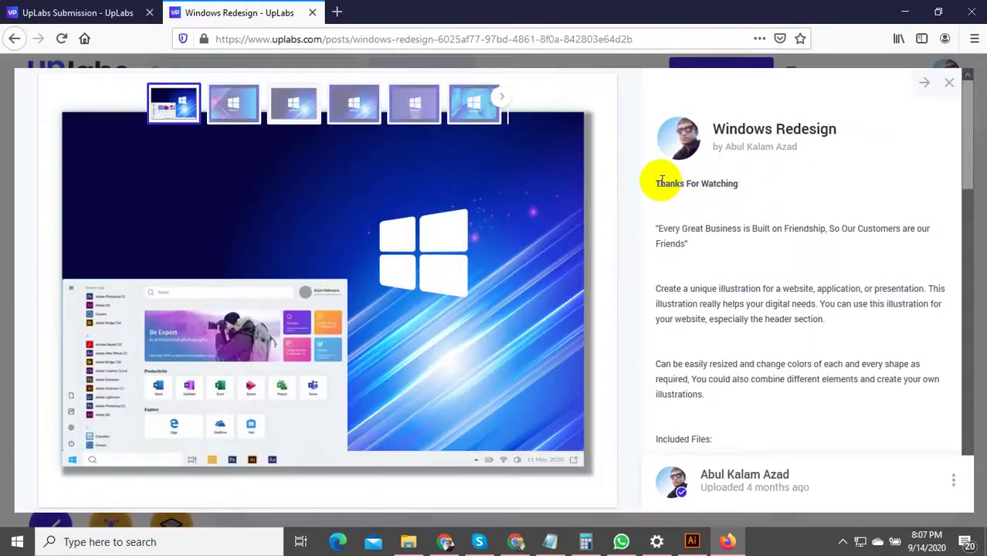
# - Copy the full description of the Windows Redesign post and paste it into the Note App submission's description
pyautogui.moveTo(657, 183); pyautogui.dragTo(856, 356)
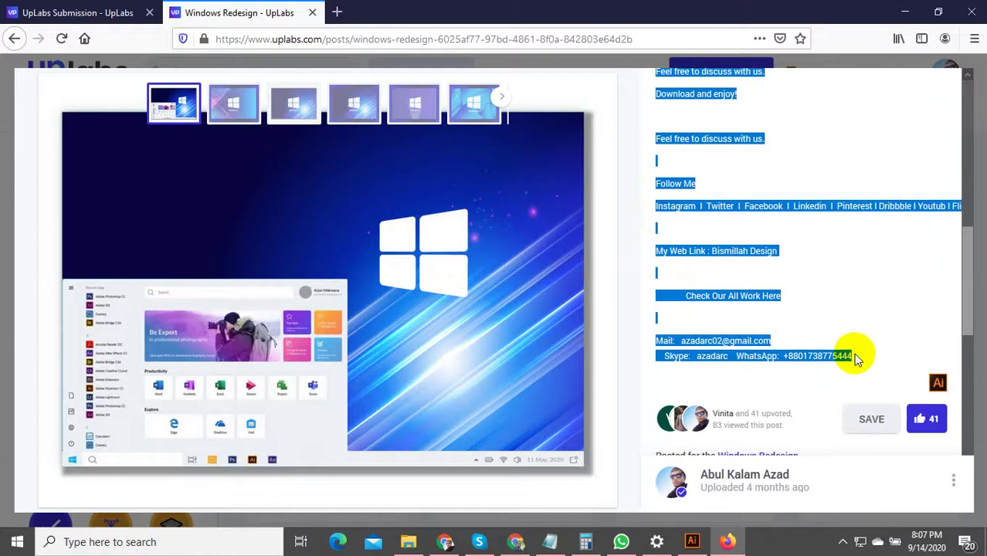
pyautogui.click(127, 15)
pyautogui.click(485, 419)
pyautogui.hotkey('ctrl', 'v')
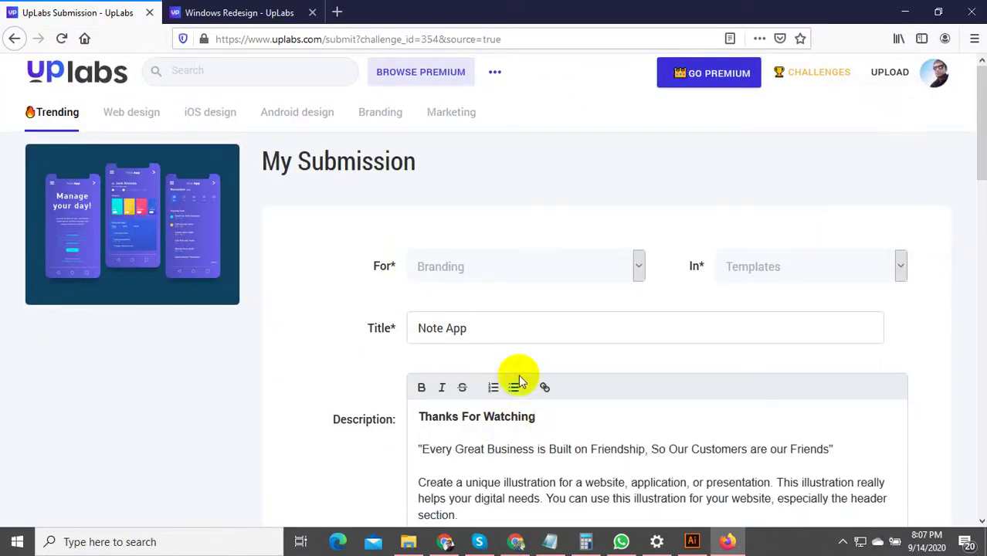
# - Reuse the submission's title text to fill in the tags as "Note App ,"
pyautogui.scroll(-8, 618, 309)
pyautogui.click(463, 313)
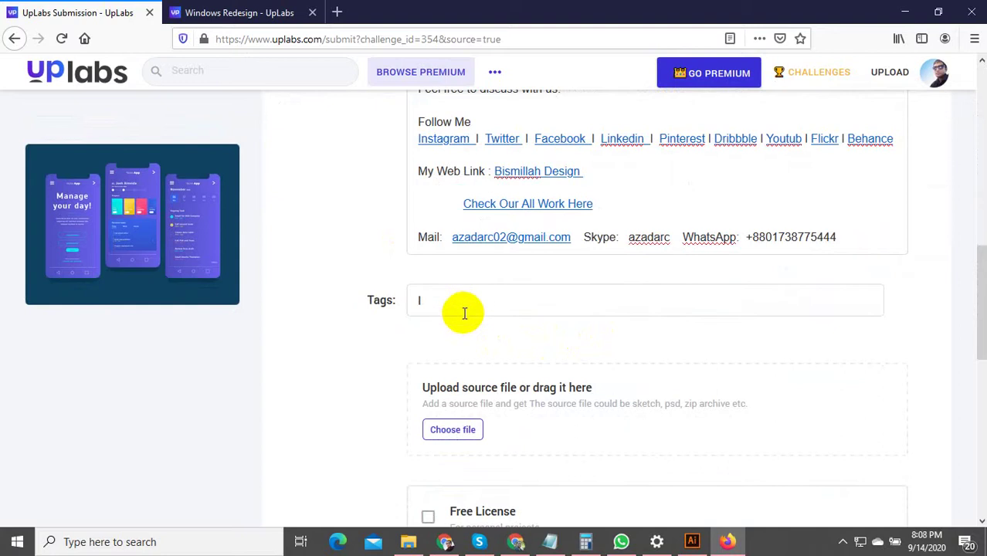
pyautogui.scroll(8, 452, 302)
pyautogui.moveTo(468, 157); pyautogui.dragTo(396, 166)
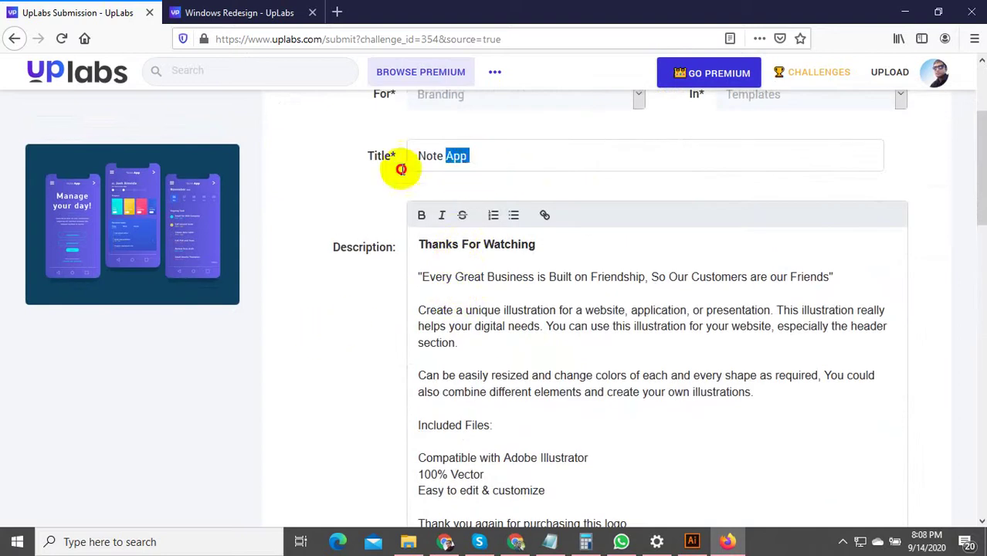
pyautogui.hotkey('ctrl', 'v')
pyautogui.hotkey('ctrl', 'z')
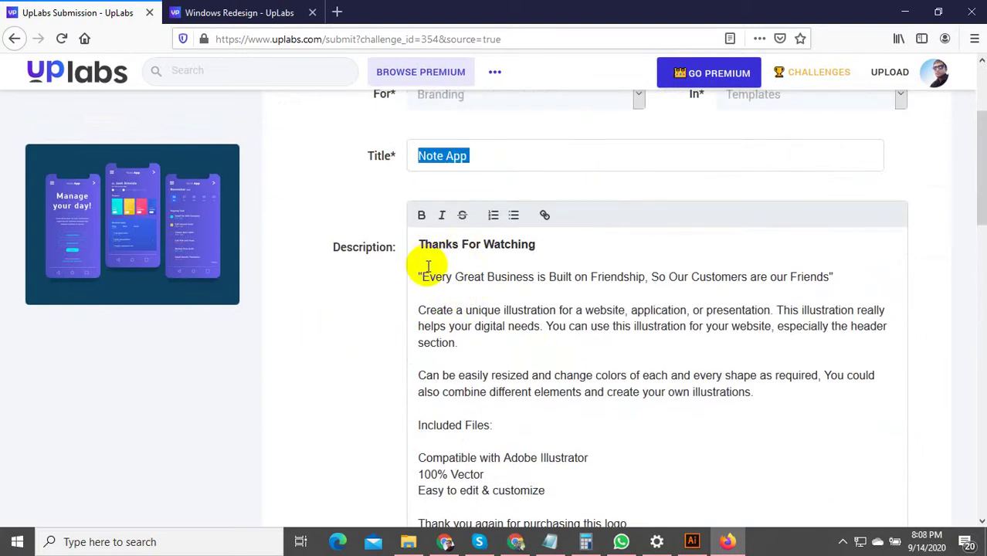
pyautogui.scroll(-8, 428, 266)
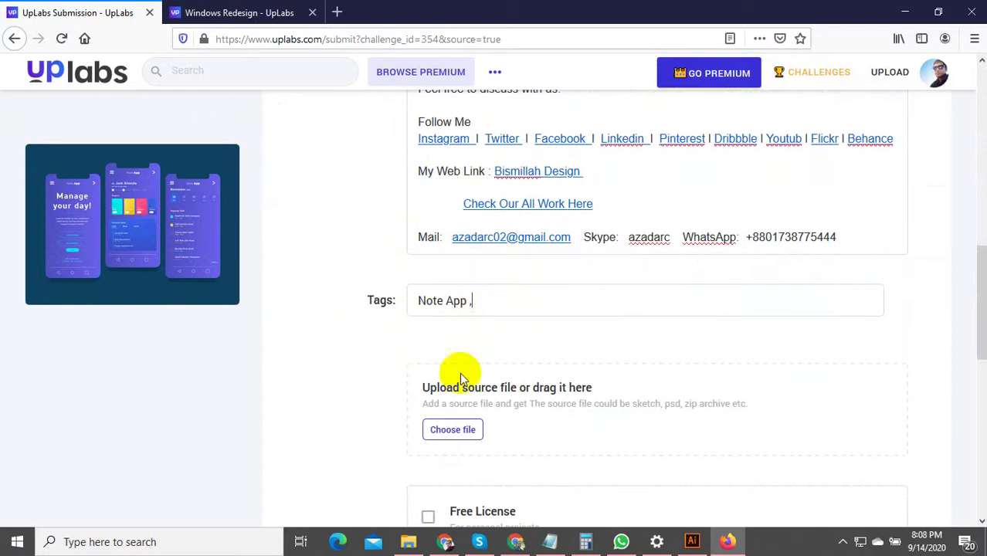
# - Compress the Note Taking App 1 EPS file into a zip archive and upload that archive as the source file
pyautogui.click(448, 436)
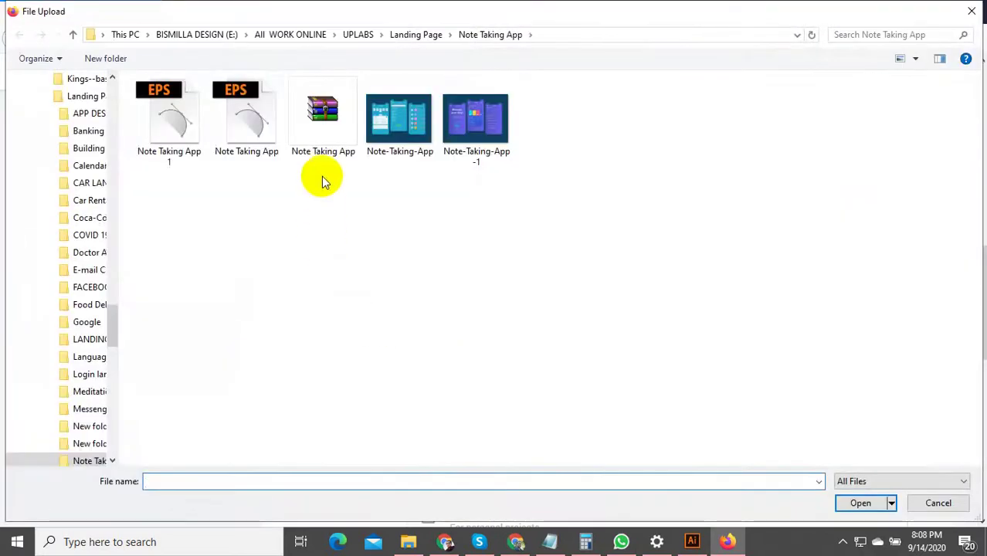
pyautogui.rightClick(165, 127)
pyautogui.moveTo(417, 354)
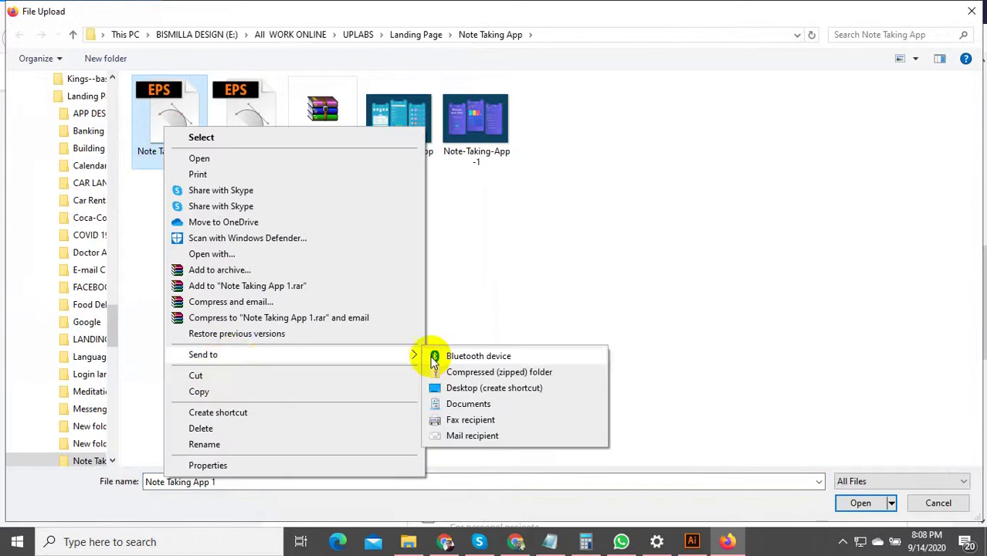
pyautogui.click(452, 370)
pyautogui.doubleClick(246, 116)
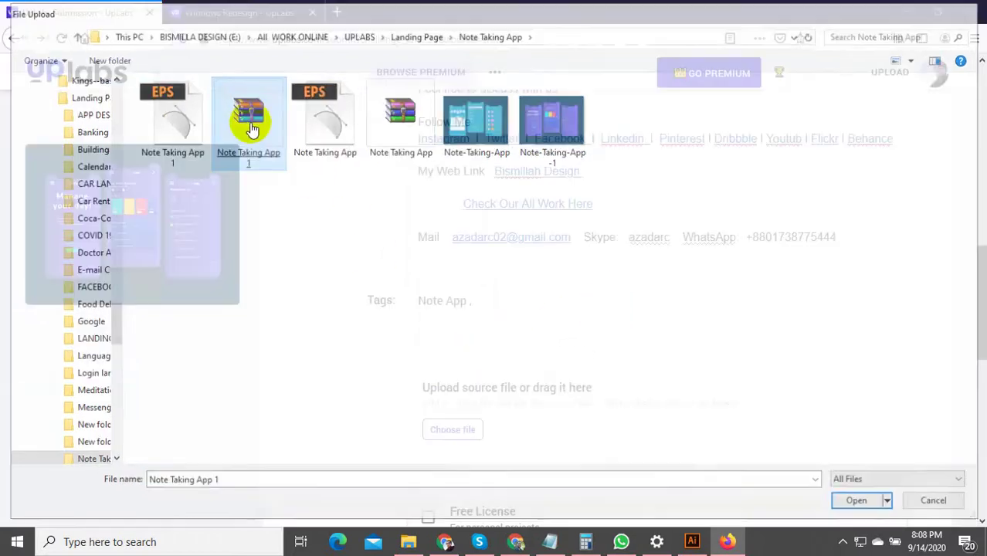
# - Enable the Commercial License for the submission
pyautogui.scroll(-6, 511, 363)
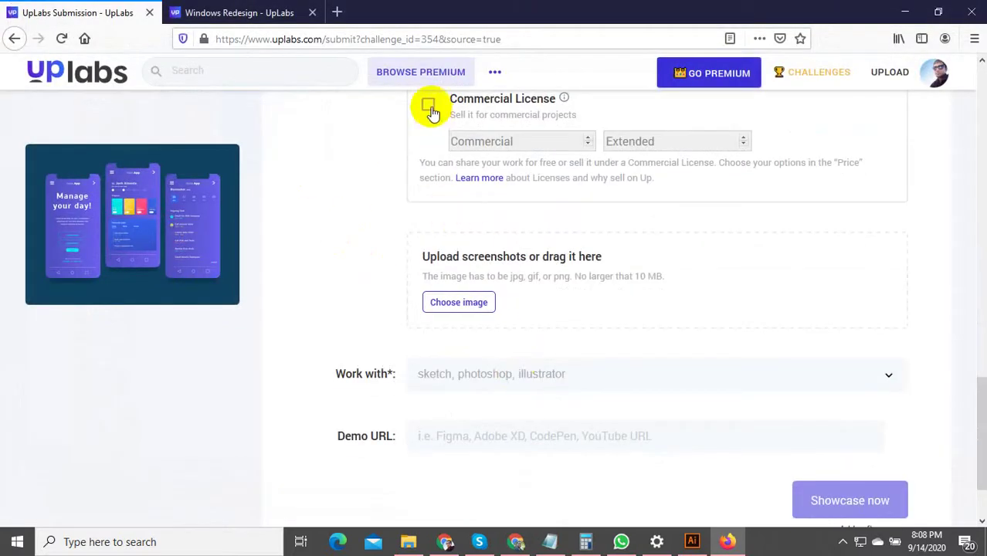
pyautogui.click(431, 109)
# - Set Illustrator as the software the files work with and publish the submission to the challenge
pyautogui.click(453, 382)
pyautogui.write('il')
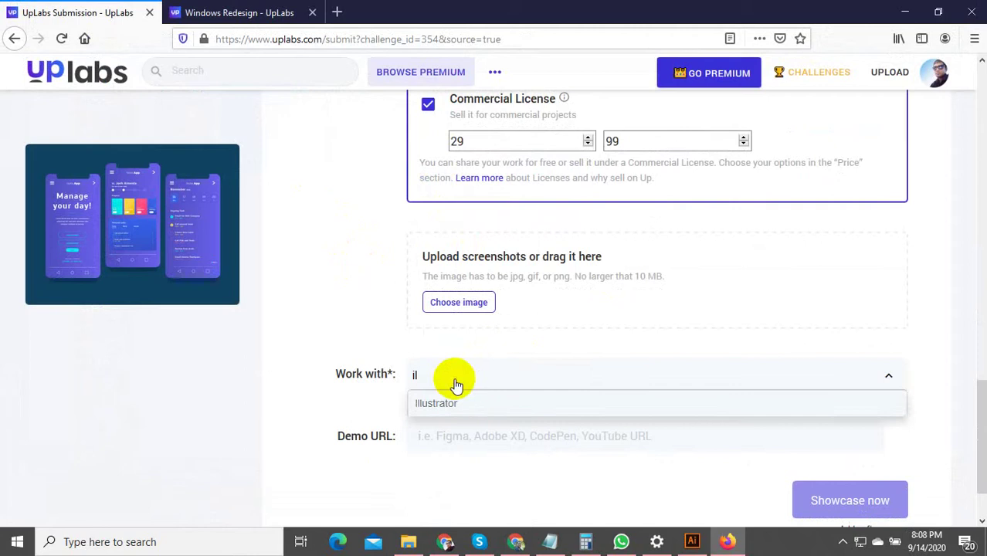
pyautogui.click(440, 401)
pyautogui.click(310, 247)
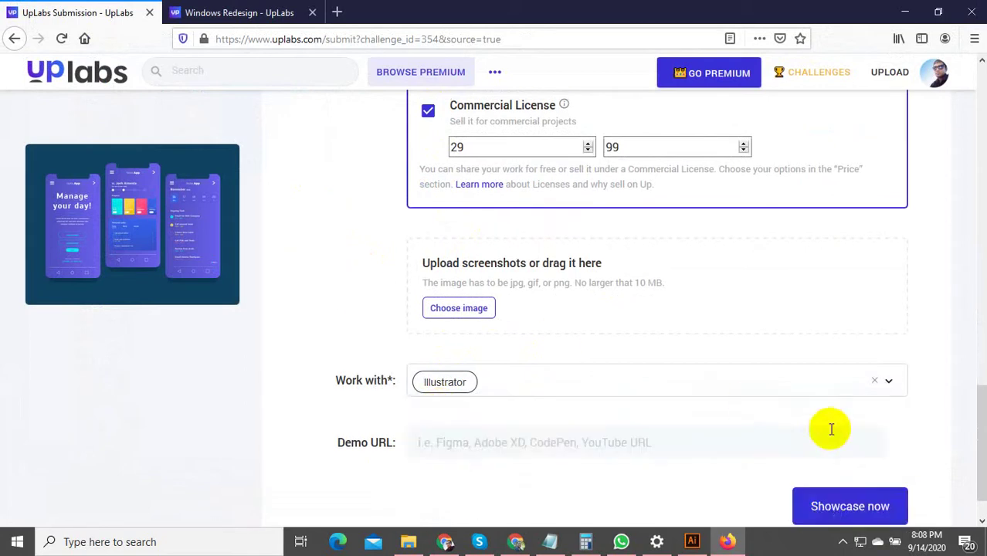
pyautogui.click(827, 505)
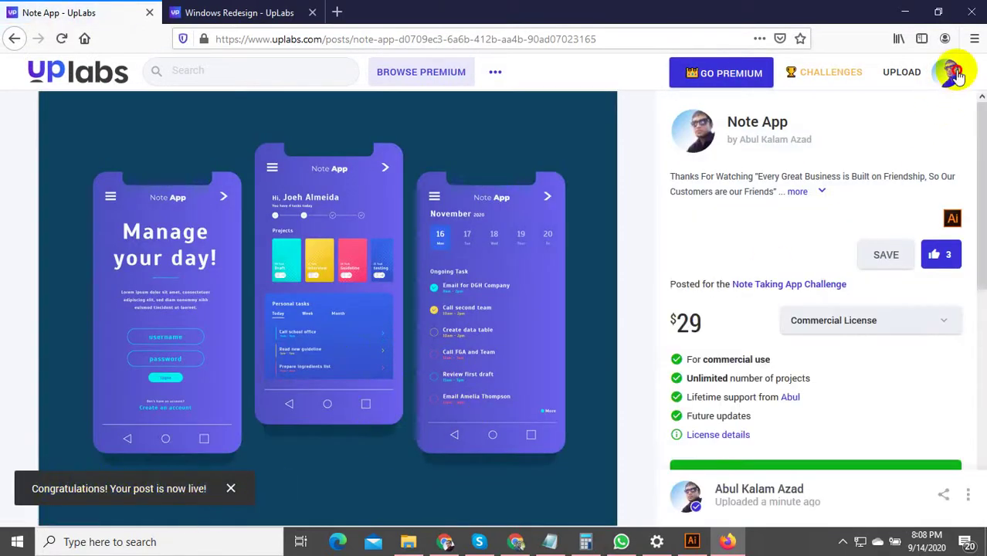
# - Return to your UpLabs profile and look through its badges, medals and created works
pyautogui.click(306, 10)
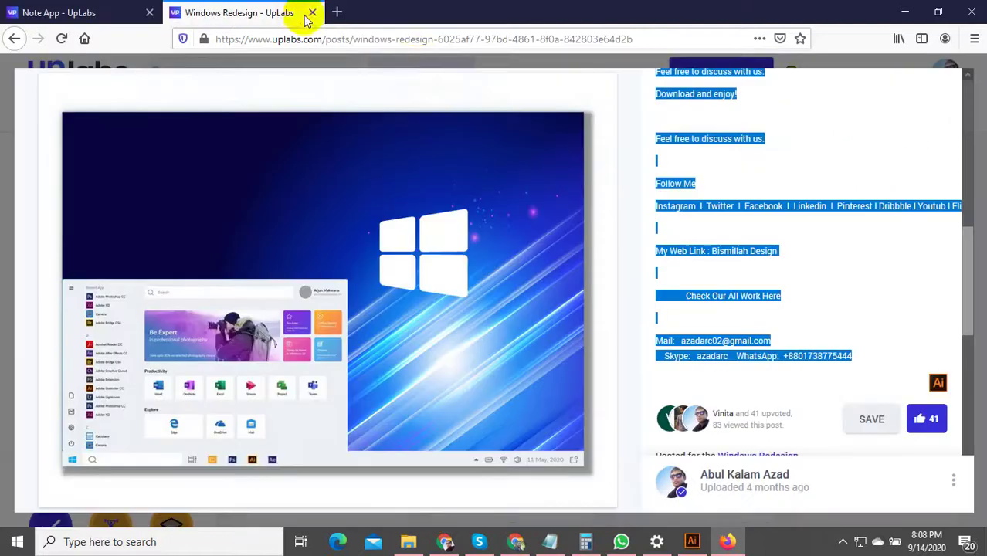
pyautogui.scroll(5, 921, 214)
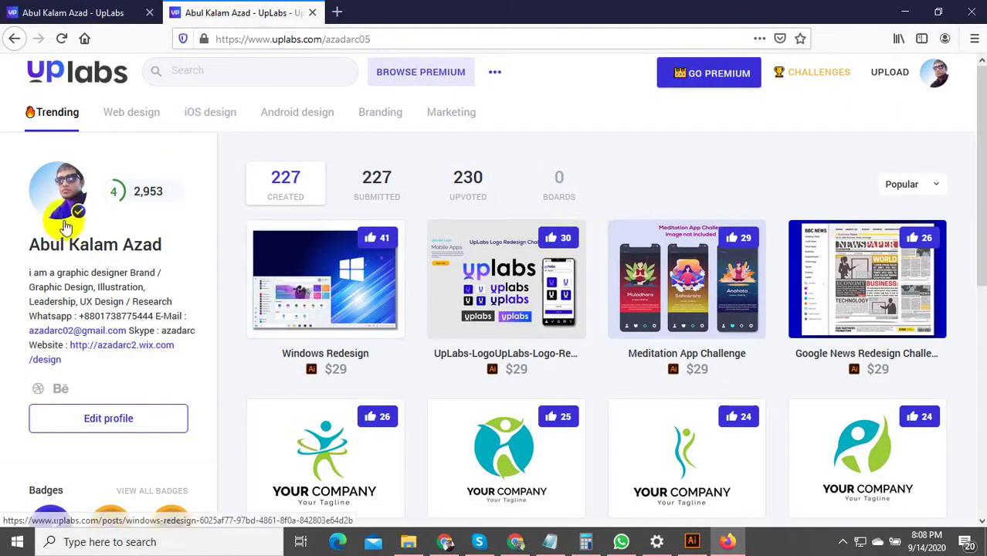
pyautogui.scroll(-5, 88, 278)
pyautogui.scroll(-2, 88, 292)
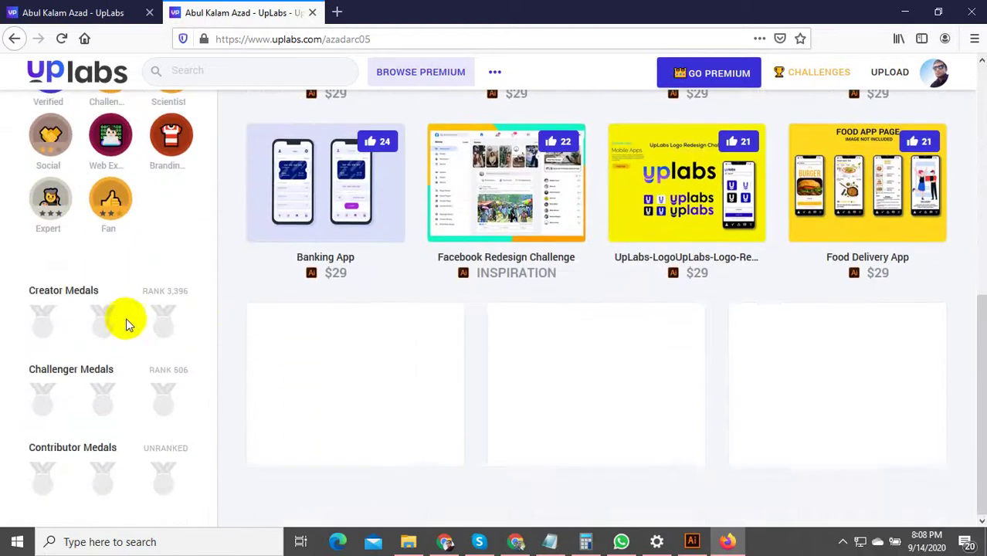
pyautogui.scroll(8, 475, 371)
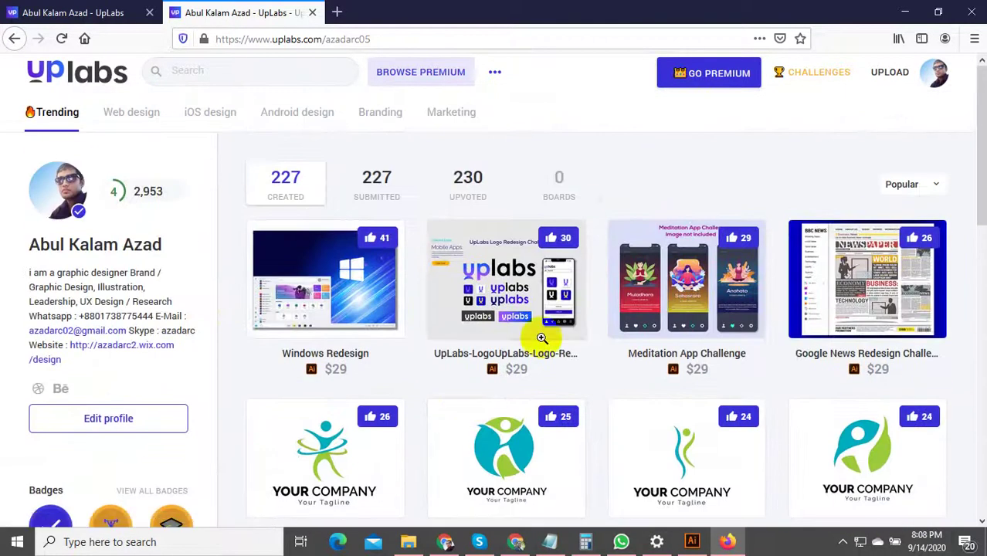
pyautogui.scroll(-4, 540, 336)
pyautogui.scroll(-4, 540, 335)
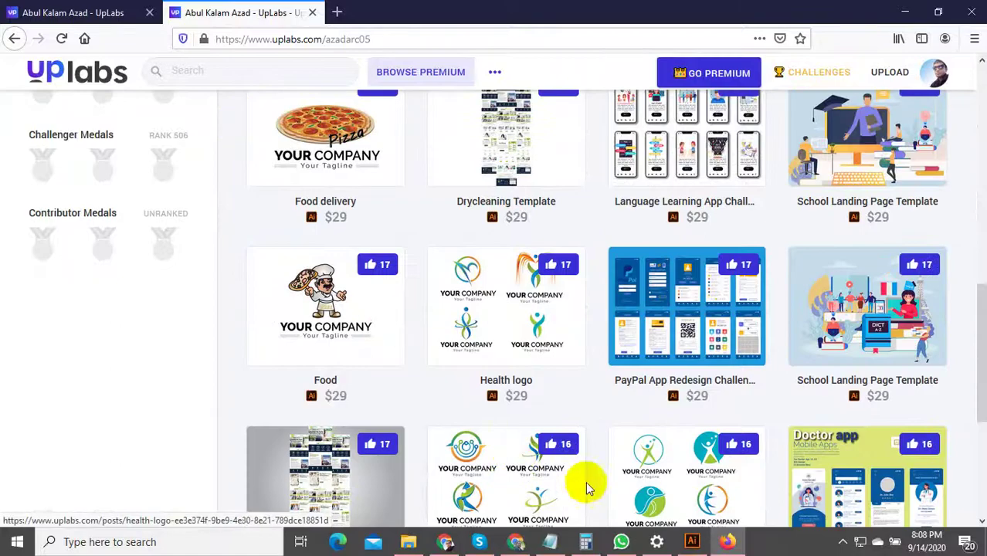
# - Switch to Illustrator and examine the three phone screens of the Note Taking App 1 design at different magnifications
pyautogui.click(693, 543)
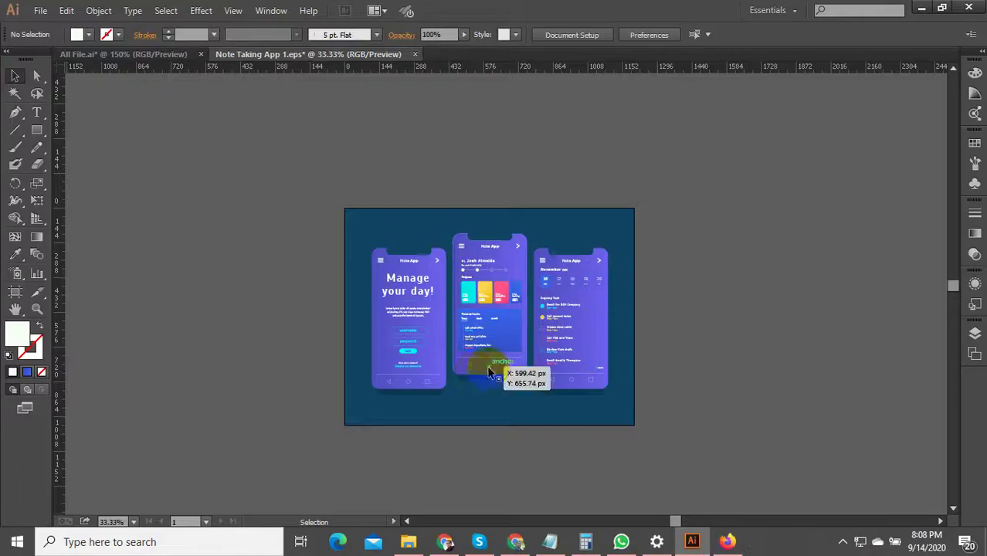
pyautogui.scroll(3, 484, 369)
pyautogui.scroll(-2, 485, 369)
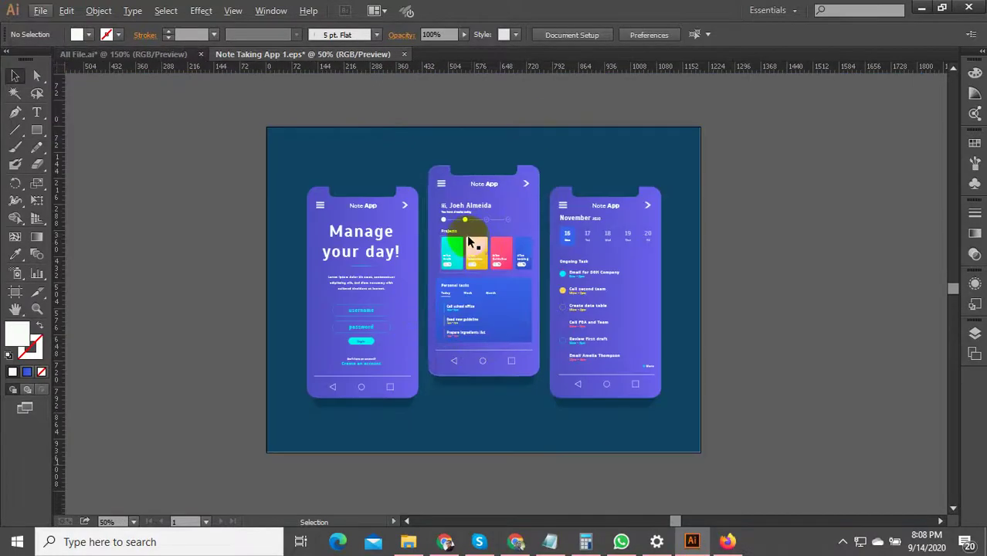
pyautogui.scroll(2, 432, 222)
pyautogui.scroll(-2, 767, 209)
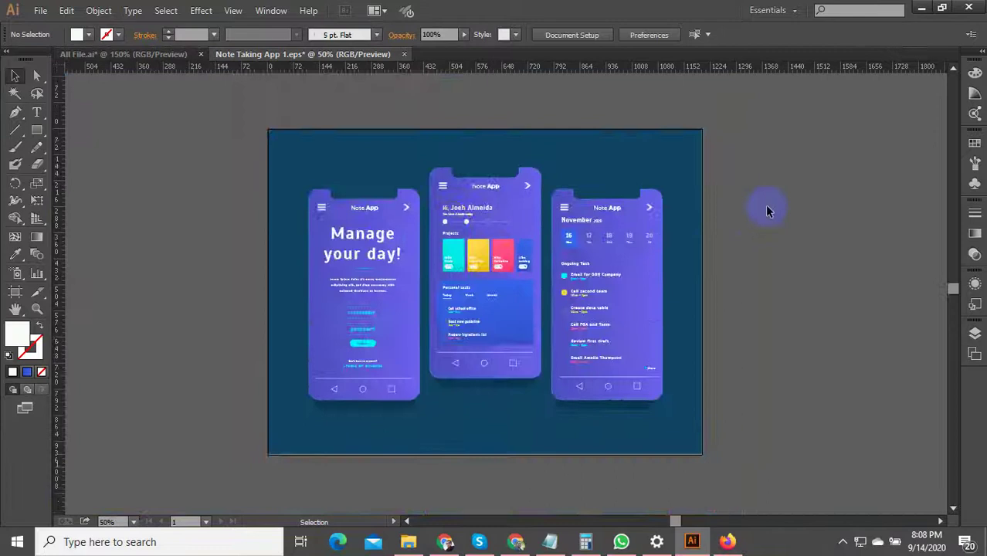
pyautogui.scroll(3, 591, 261)
pyautogui.scroll(-4, 551, 270)
pyautogui.scroll(2, 458, 304)
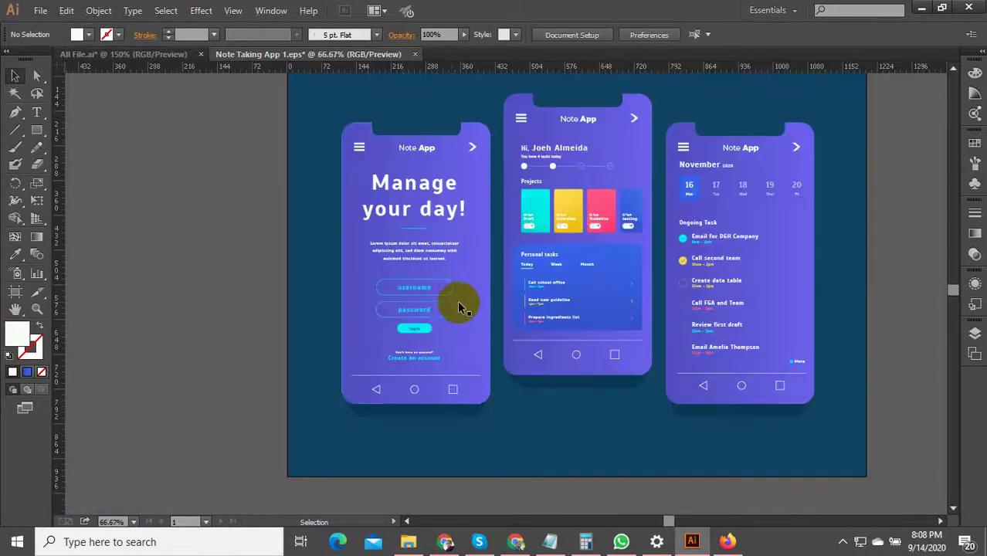
pyautogui.scroll(-2, 475, 300)
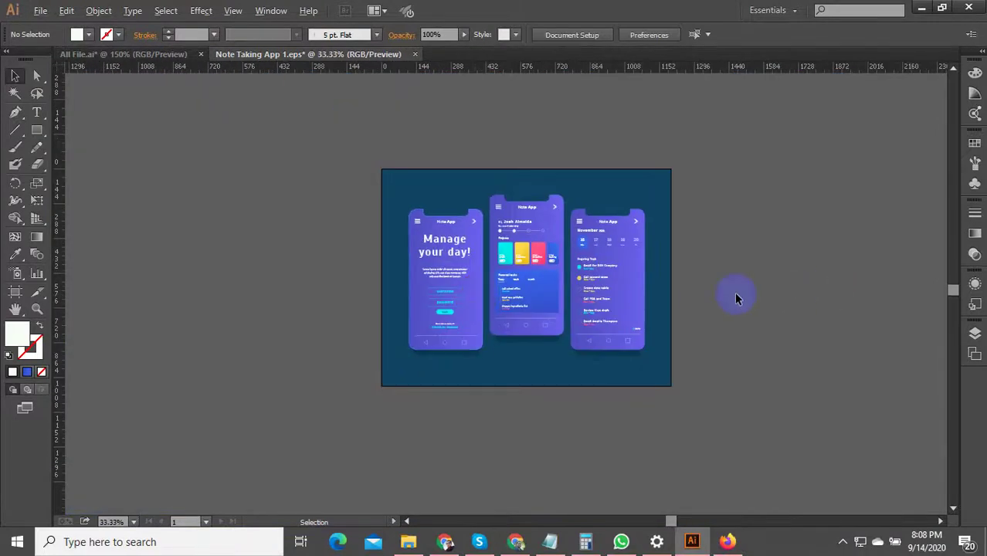
pyautogui.scroll(1, 734, 301)
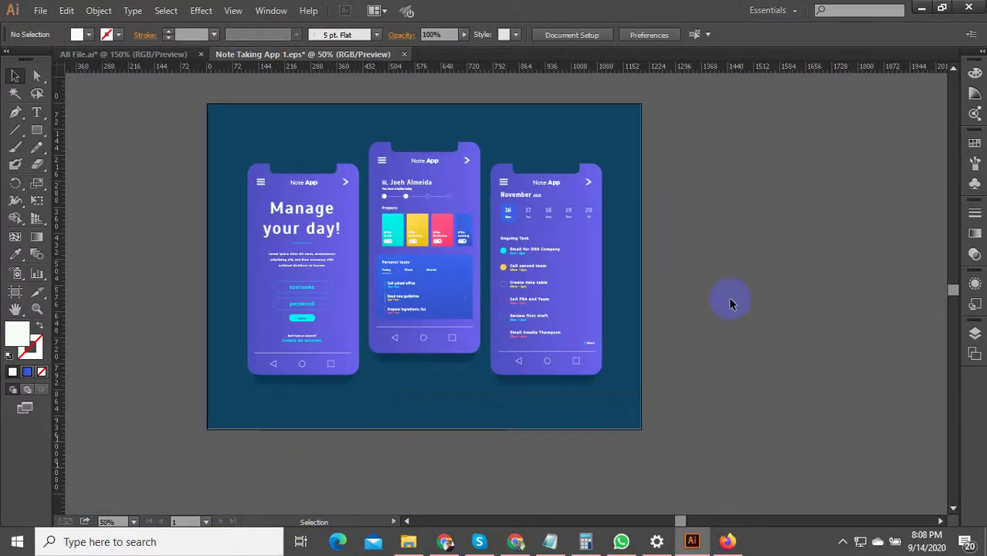
pyautogui.click(843, 545)
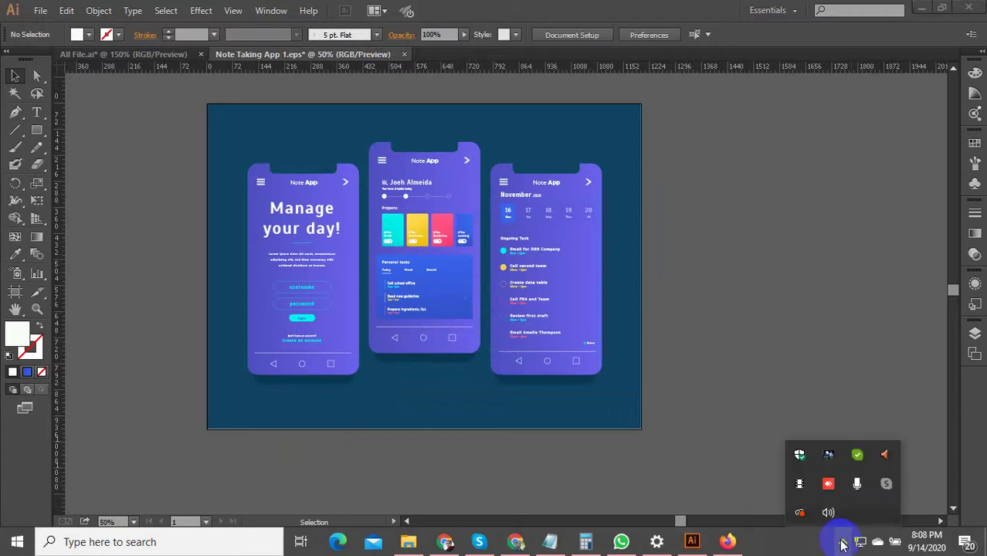